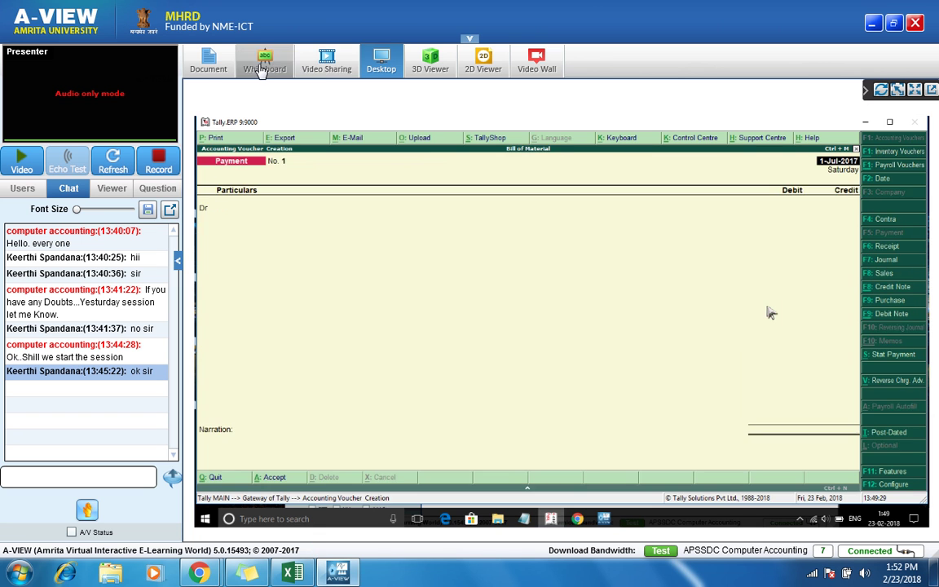
{"action": "mouse_move", "coordinate": [84, 92]}
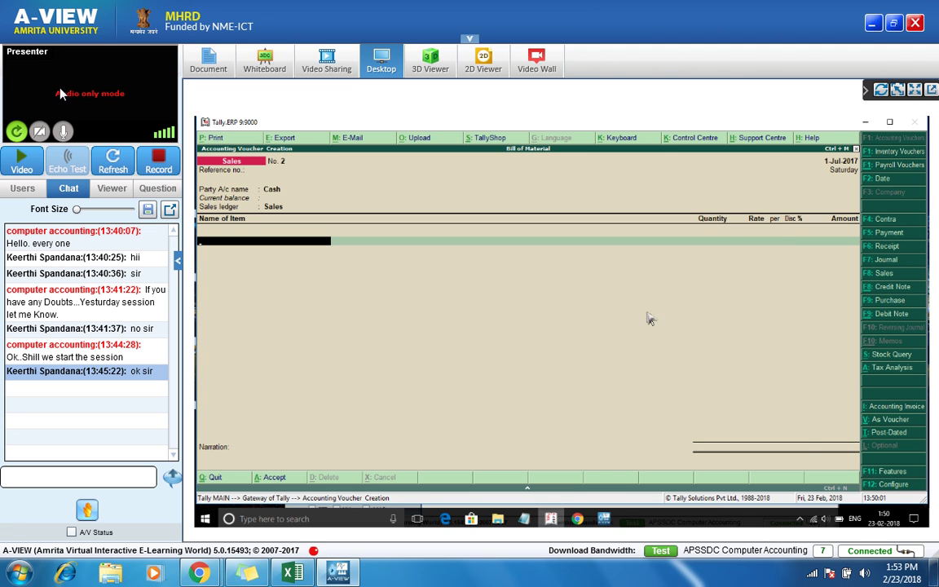
{"action": "left_click", "coordinate": [889, 485]}
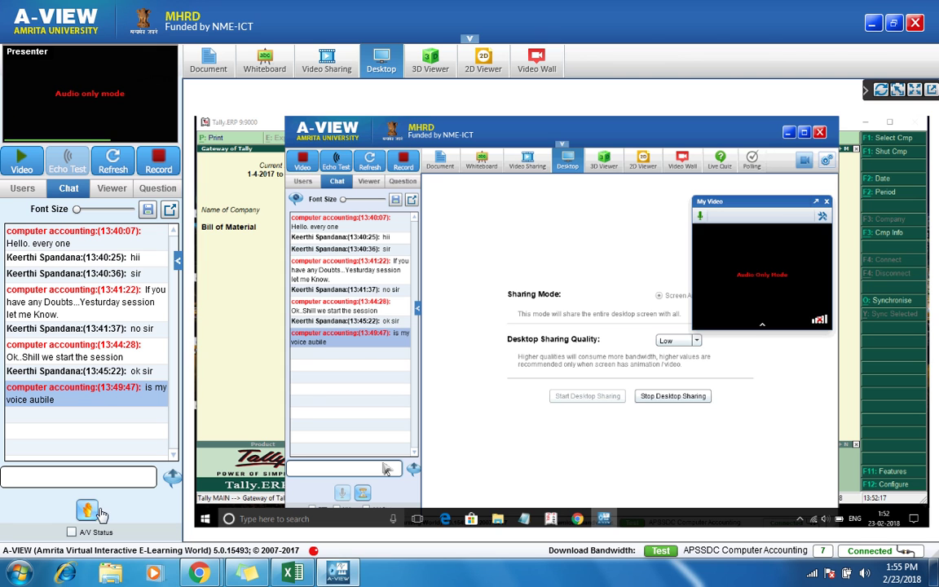
Step: Send "yes sir" in the class chat to answer the presenter's question about the voice
{"action": "left_click", "coordinate": [96, 479]}
{"action": "type", "text": "yes sir"}
{"action": "key", "text": "Return"}
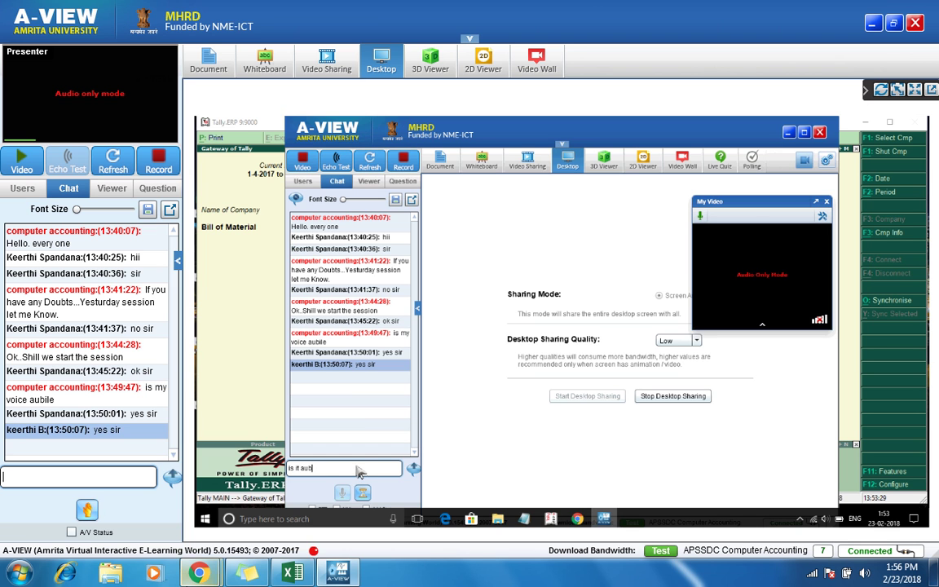
Step: Reply "yes sir" to the presenter's "is it audible" message in the class chat
{"action": "mouse_move", "coordinate": [198, 573]}
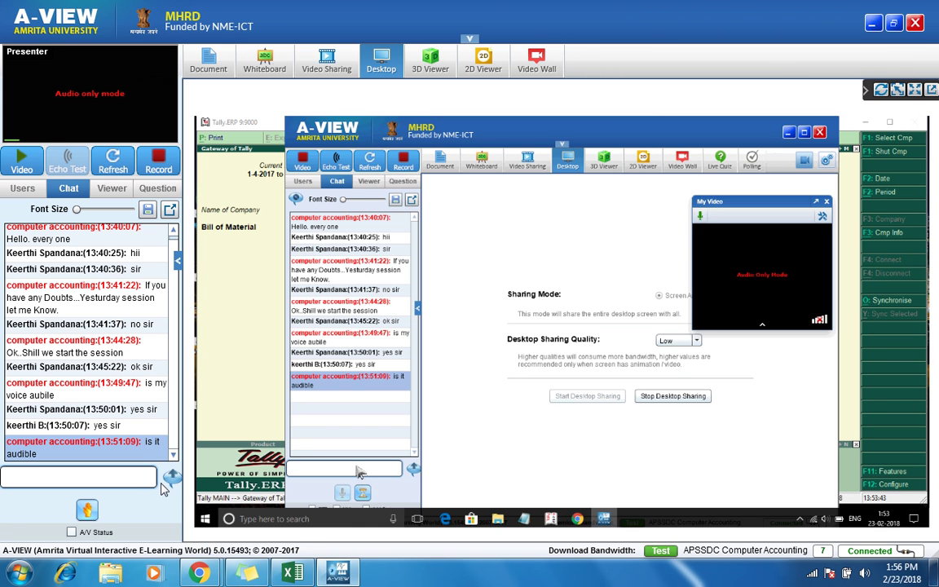
{"action": "type", "text": "yes"}
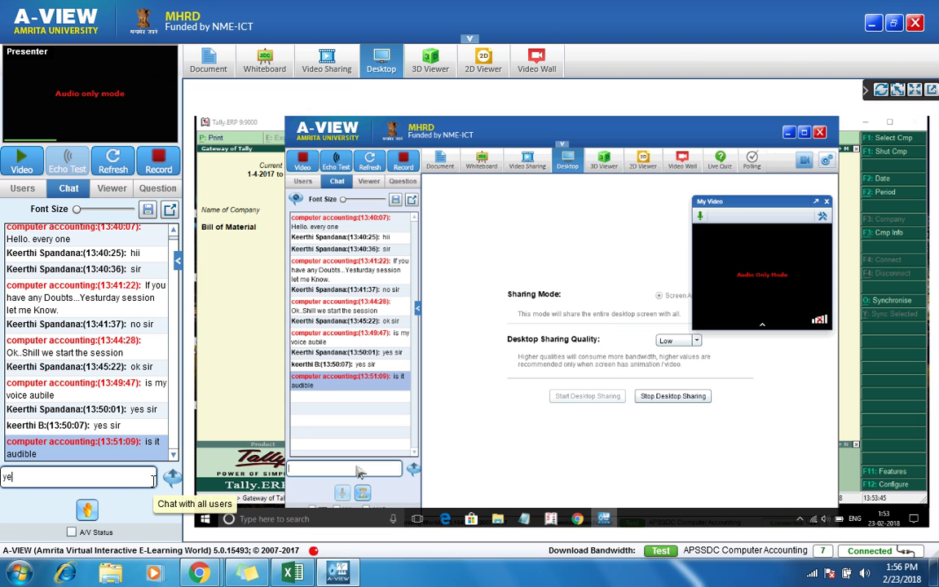
{"action": "type", "text": " sir"}
{"action": "key", "text": "Return"}
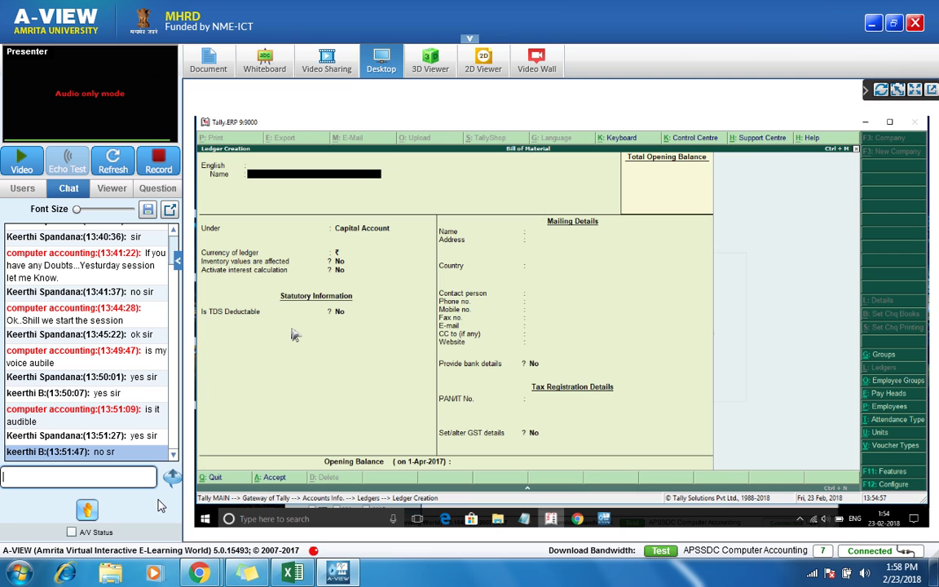
Step: Create a ledger named "Patner 1" under Capital Account and save it with the default details
{"action": "type", "text": "Patner"}
{"action": "key", "text": "Return"}
{"action": "key", "text": "BackSpace"}
{"action": "key", "text": "Return"}
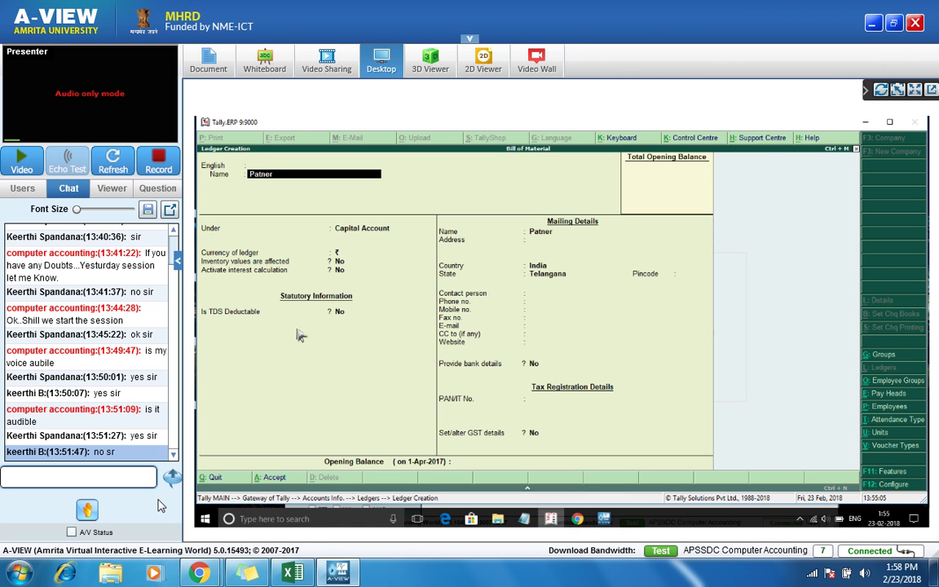
{"action": "type", "text": "a"}
{"action": "key", "text": "Return"}
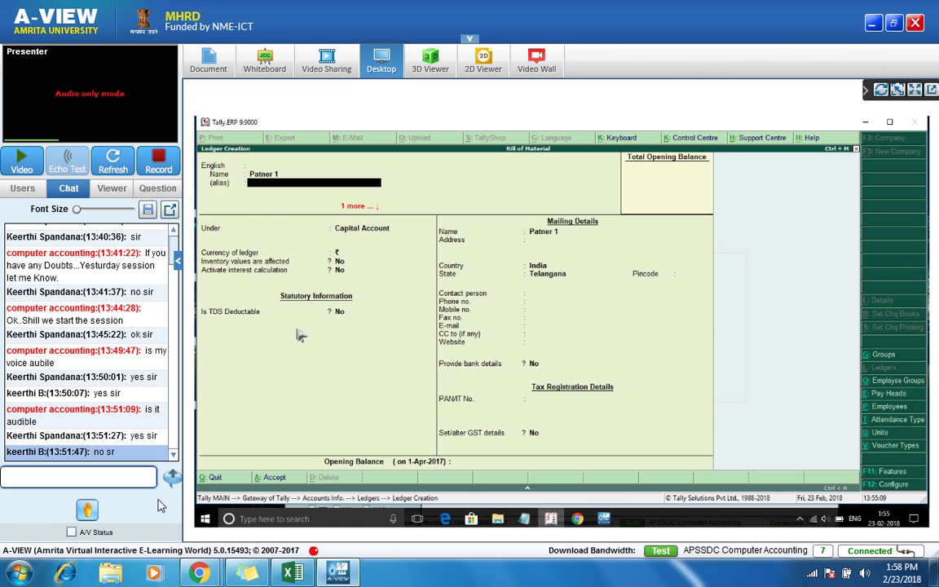
{"action": "key", "text": "Return"}
{"action": "key", "text": "Return"}
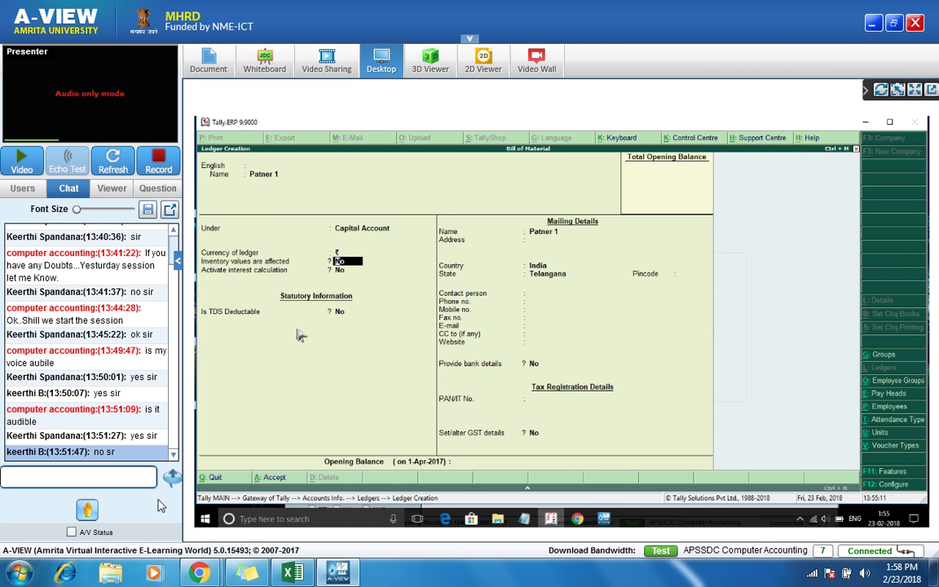
{"action": "key", "text": "ctrl+a"}
Step: Create a second ledger named "Partner 2" under Capital Account and save it
{"action": "type", "text": "P"}
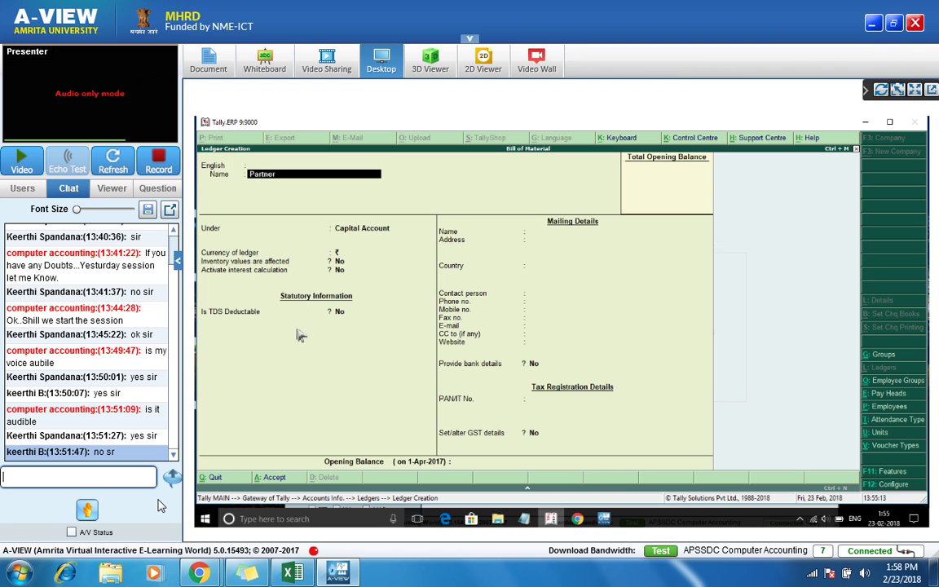
{"action": "key", "text": "Return"}
{"action": "key", "text": "Return"}
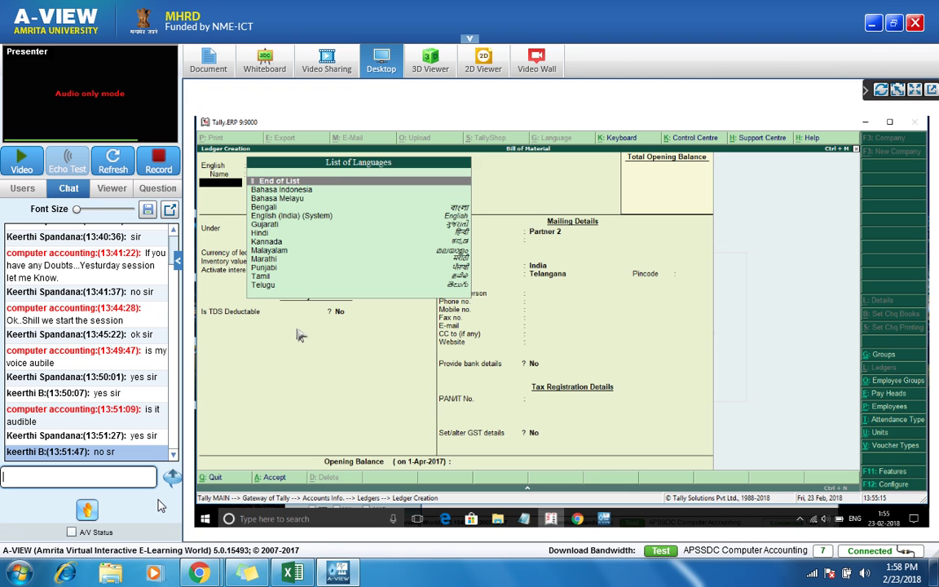
{"action": "key", "text": "Return"}
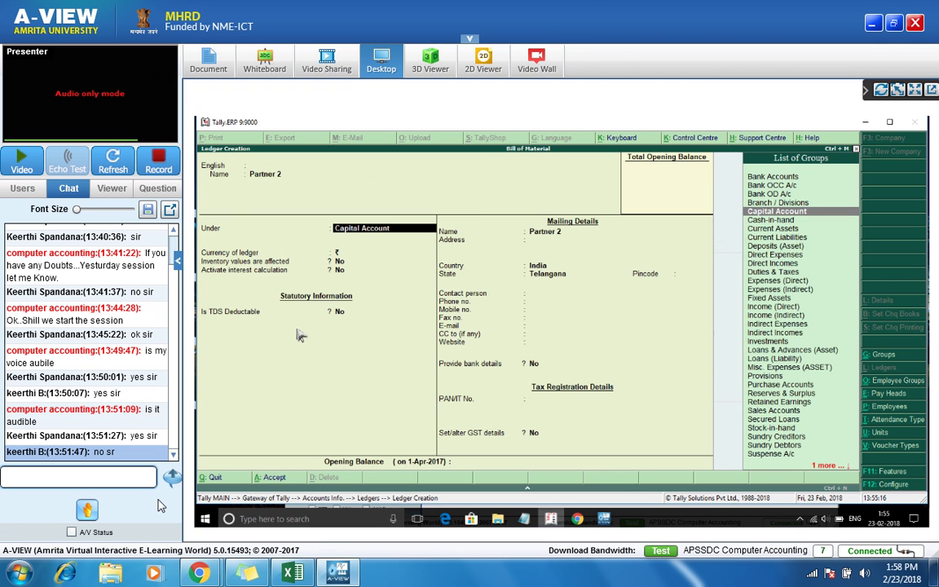
{"action": "key", "text": "BackSpace"}
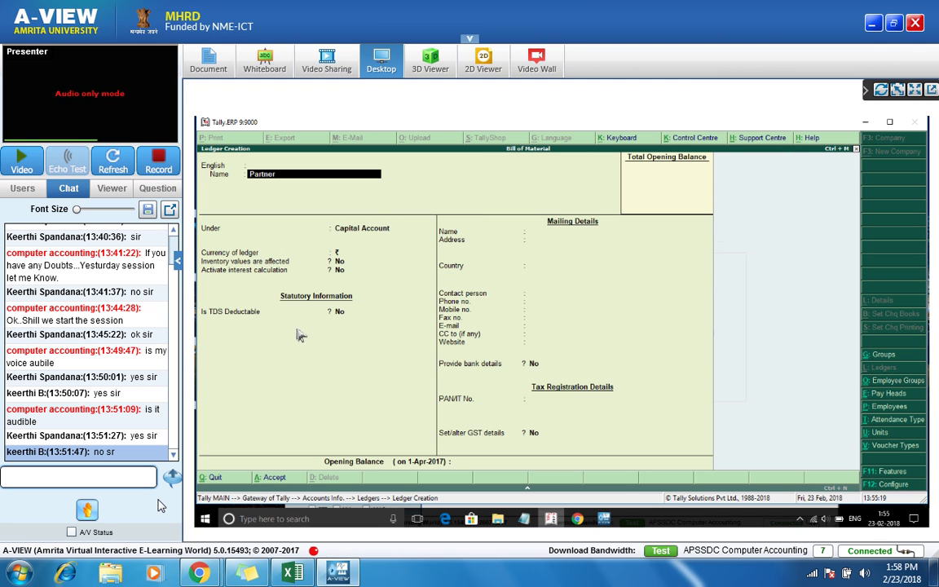
Step: Create a third ledger named "Partner 3" under Capital Account, going back to complete its name before saving
{"action": "key", "text": "Return"}
{"action": "key", "text": "Return"}
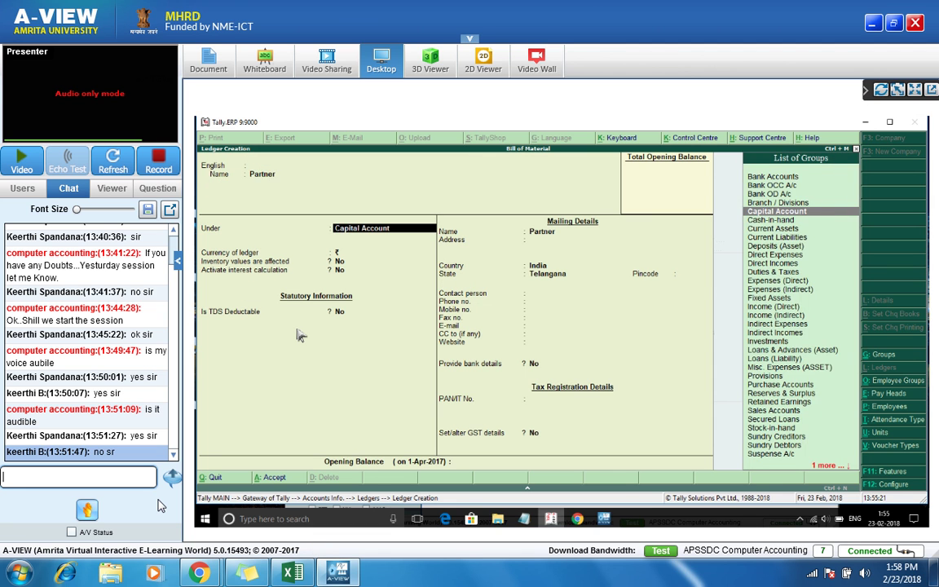
{"action": "key", "text": "BackSpace"}
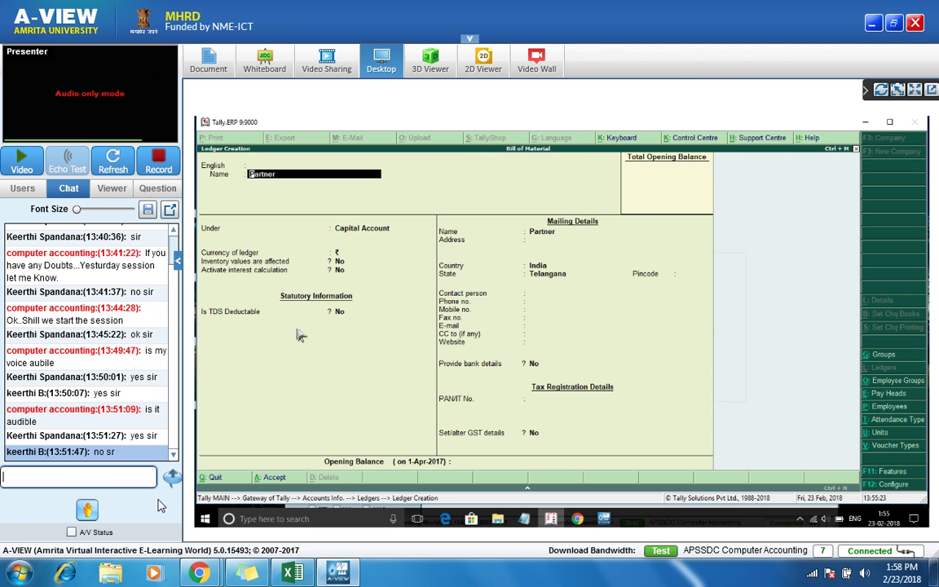
{"action": "type", "text": "3"}
{"action": "key", "text": "Return"}
{"action": "key", "text": "Return"}
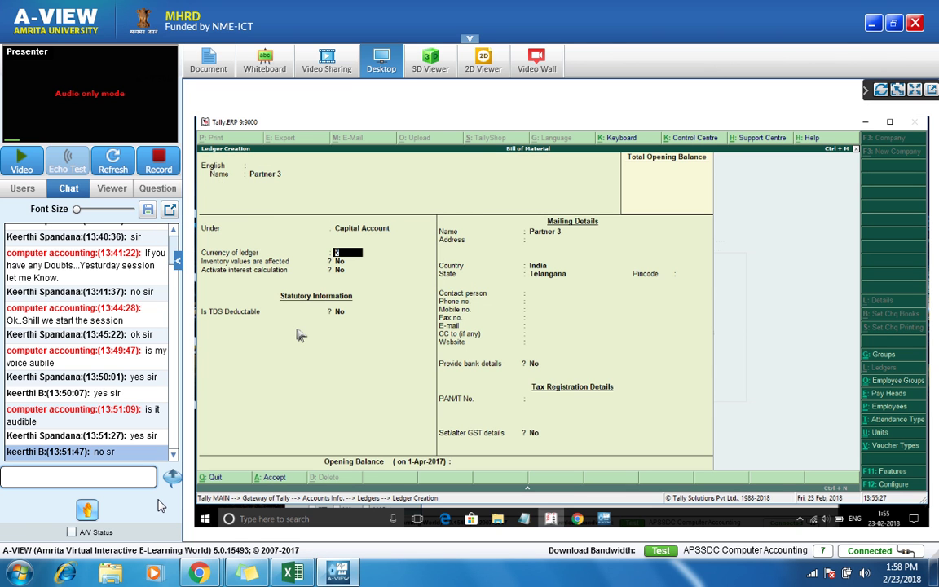
{"action": "key", "text": "ctrl+a"}
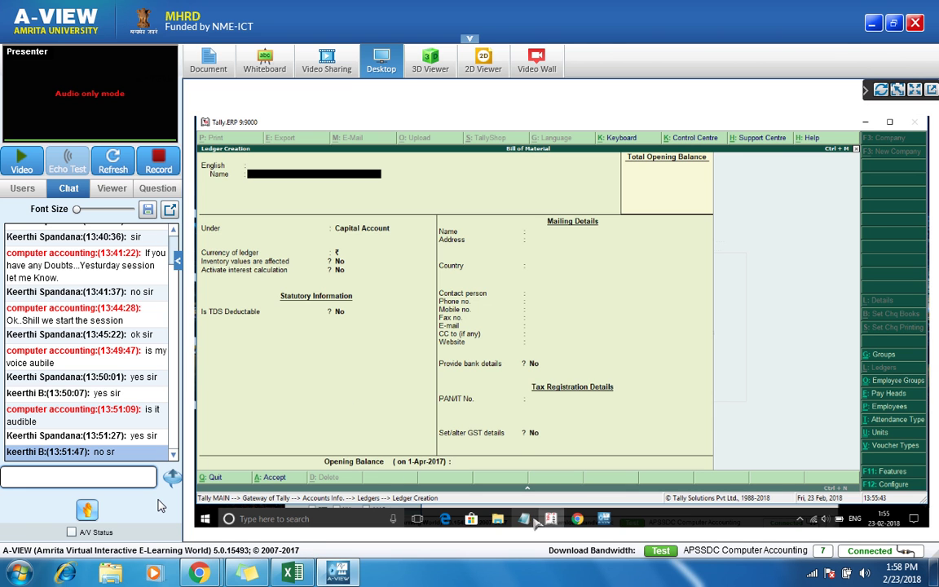
Step: Switch from Tally to the A-VIEW classroom window on the shared desktop
{"action": "mouse_move", "coordinate": [602, 528]}
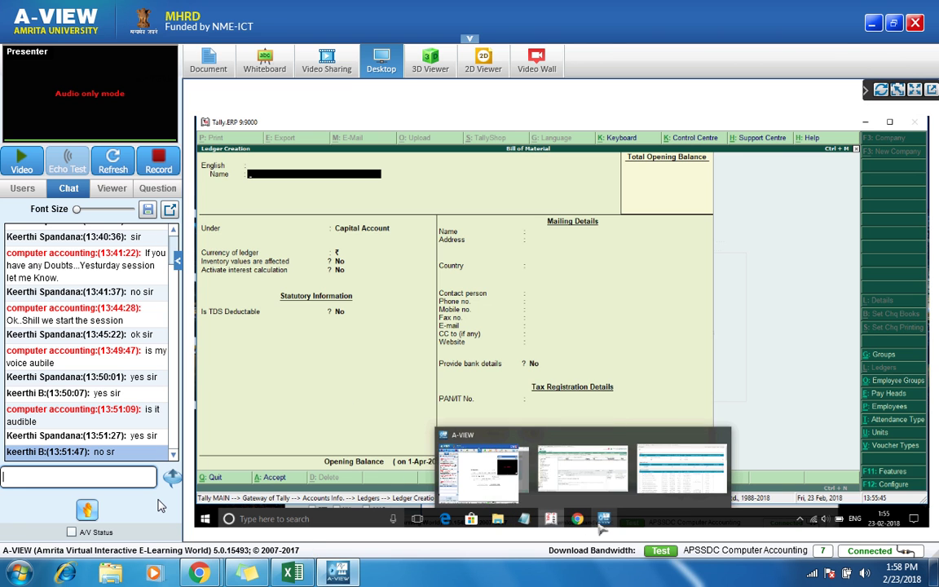
{"action": "left_click", "coordinate": [481, 469]}
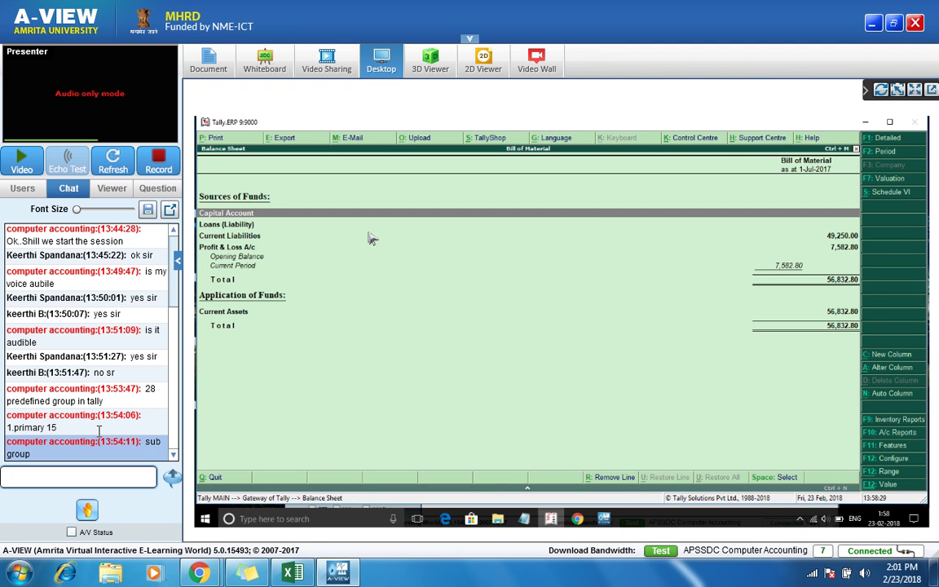
Step: Open the Schedule VI version of the balance sheet and examine its equity, liabilities and assets heads
{"action": "left_click", "coordinate": [892, 192]}
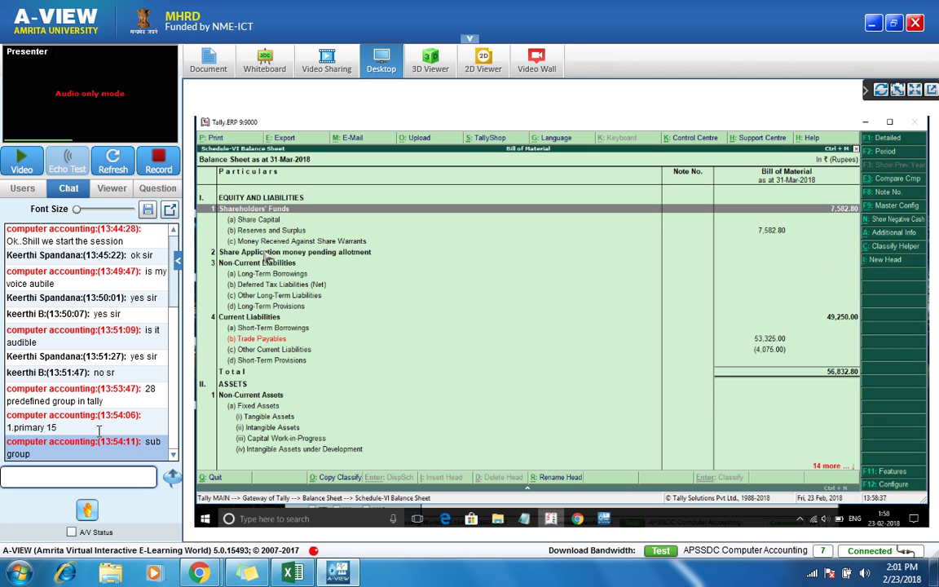
{"action": "key", "text": "Down"}
{"action": "key", "text": "Down"}
{"action": "key", "text": "Down"}
{"action": "key", "text": "Down"}
{"action": "key", "text": "Down"}
{"action": "key", "text": "Down"}
{"action": "key", "text": "Down"}
{"action": "key", "text": "Down"}
{"action": "key", "text": "Down"}
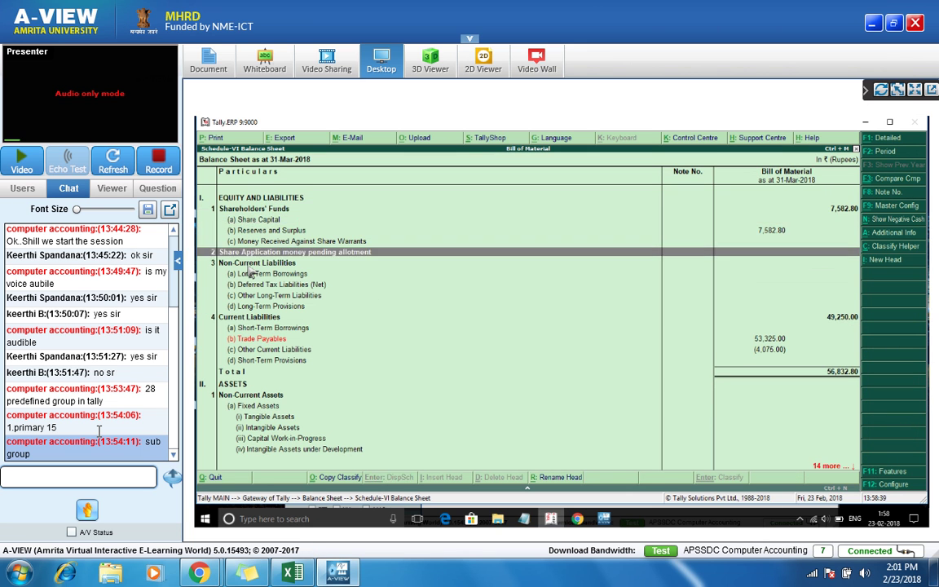
{"action": "key", "text": "Down"}
{"action": "key", "text": "Down"}
{"action": "key", "text": "Down"}
{"action": "key", "text": "Down"}
{"action": "key", "text": "Down"}
{"action": "key", "text": "Down"}
{"action": "key", "text": "Down"}
{"action": "key", "text": "Down"}
{"action": "key", "text": "Down"}
{"action": "key", "text": "Down"}
{"action": "key", "text": "Down"}
{"action": "key", "text": "Down"}
{"action": "key", "text": "Down"}
{"action": "key", "text": "Down"}
{"action": "key", "text": "Down"}
{"action": "key", "text": "Down"}
{"action": "key", "text": "Down"}
{"action": "key", "text": "Down"}
{"action": "key", "text": "Down"}
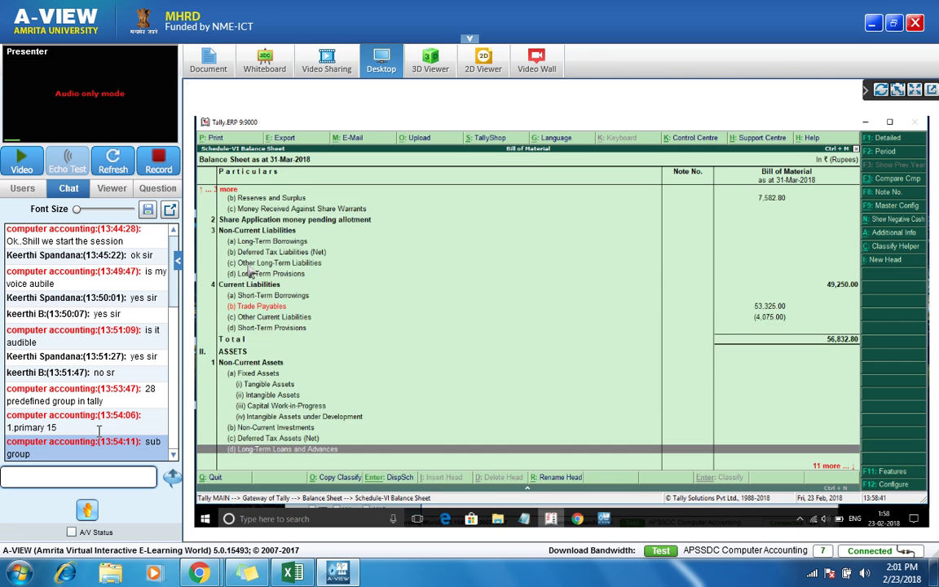
{"action": "key", "text": "Up"}
{"action": "key", "text": "Up"}
{"action": "key", "text": "Up"}
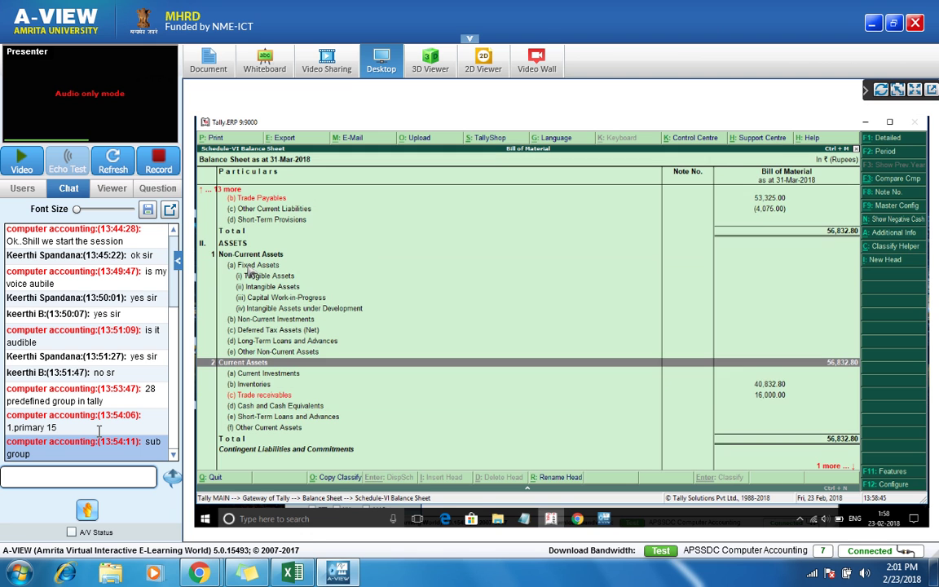
Step: View the note summary for Current Assets, then leave the balance sheet reports back to the Gateway of Tally
{"action": "key", "text": "Return"}
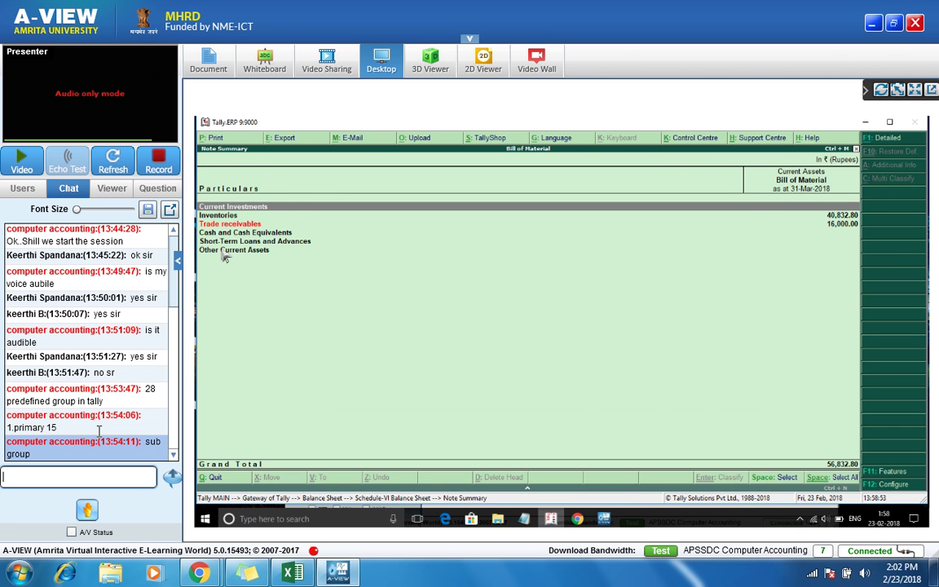
{"action": "key", "text": "Escape"}
{"action": "key", "text": "Down"}
{"action": "key", "text": "Down"}
{"action": "key", "text": "Down"}
{"action": "key", "text": "Down"}
{"action": "key", "text": "Up"}
{"action": "key", "text": "Up"}
{"action": "key", "text": "Escape"}
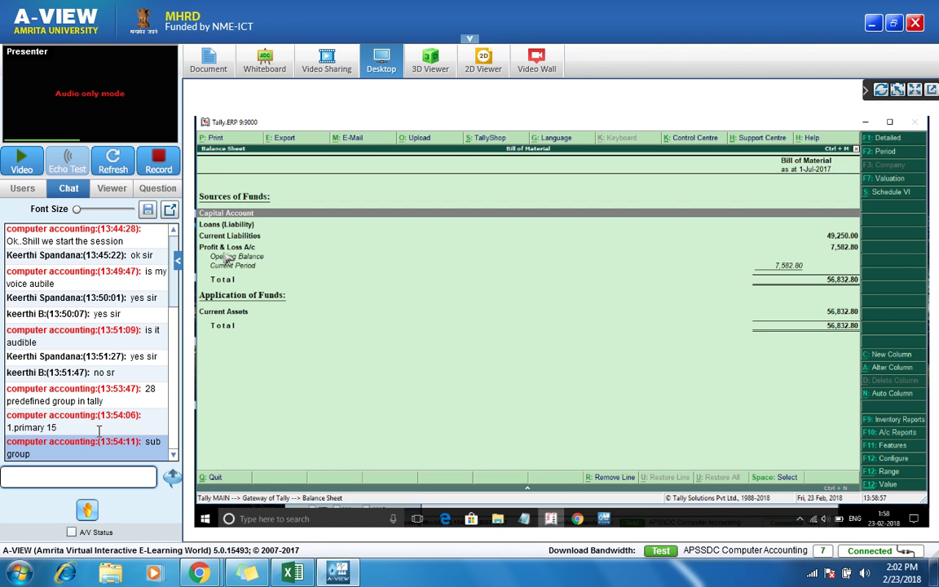
{"action": "key", "text": "Escape"}
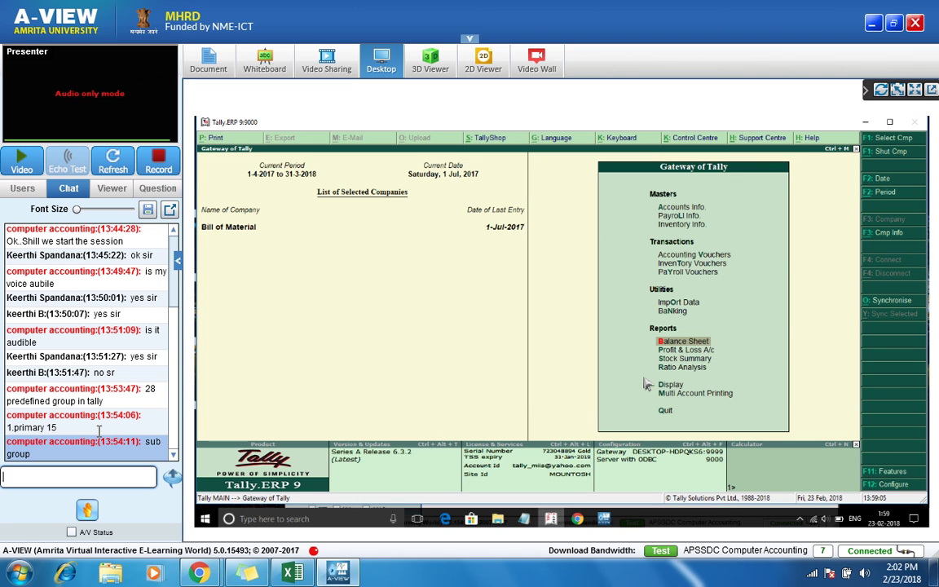
Step: Bring up the Notepad window on the shared desktop and show the A-VIEW class's users list
{"action": "left_click", "coordinate": [526, 520]}
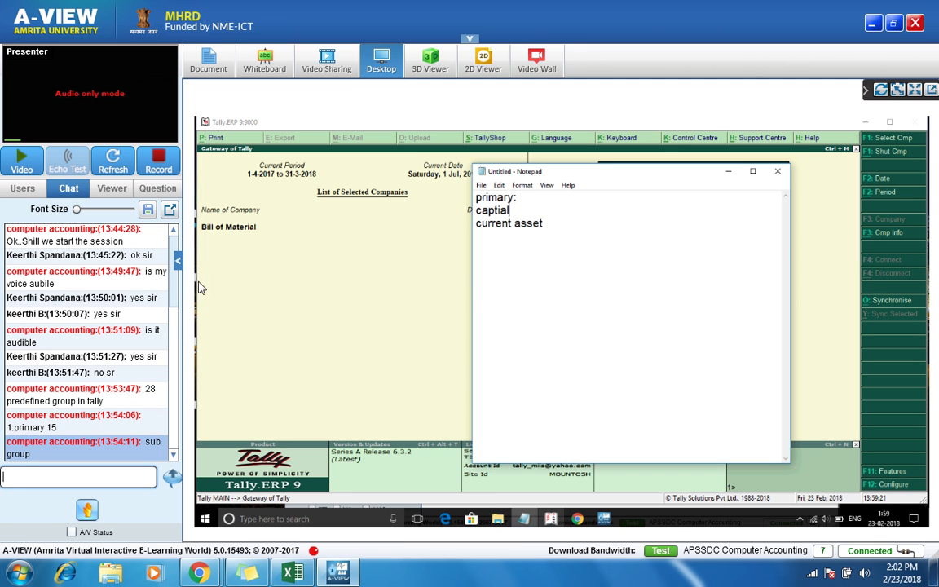
{"action": "left_click", "coordinate": [23, 188]}
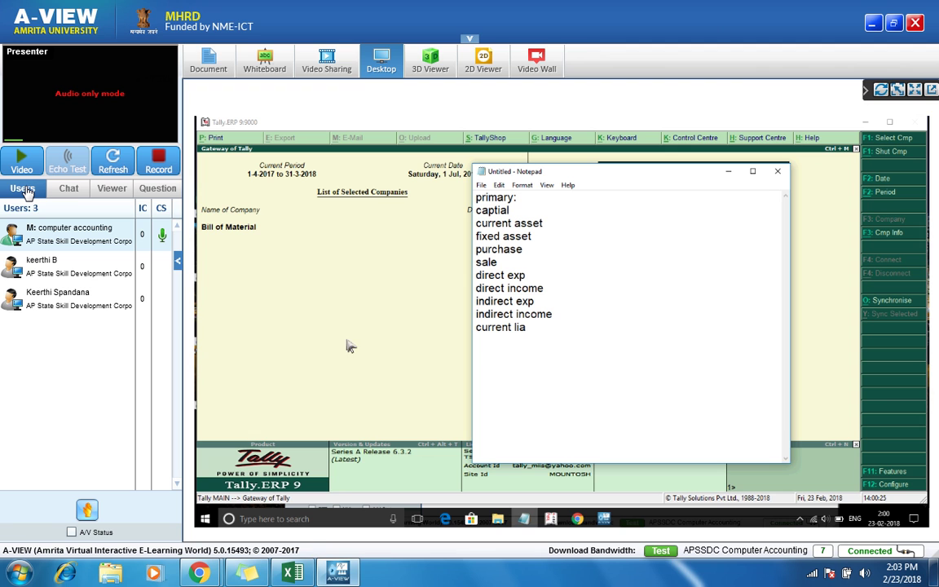
Step: Return to Tally to view the Display menu, then switch to the A-VIEW chat window
{"action": "left_click", "coordinate": [380, 419]}
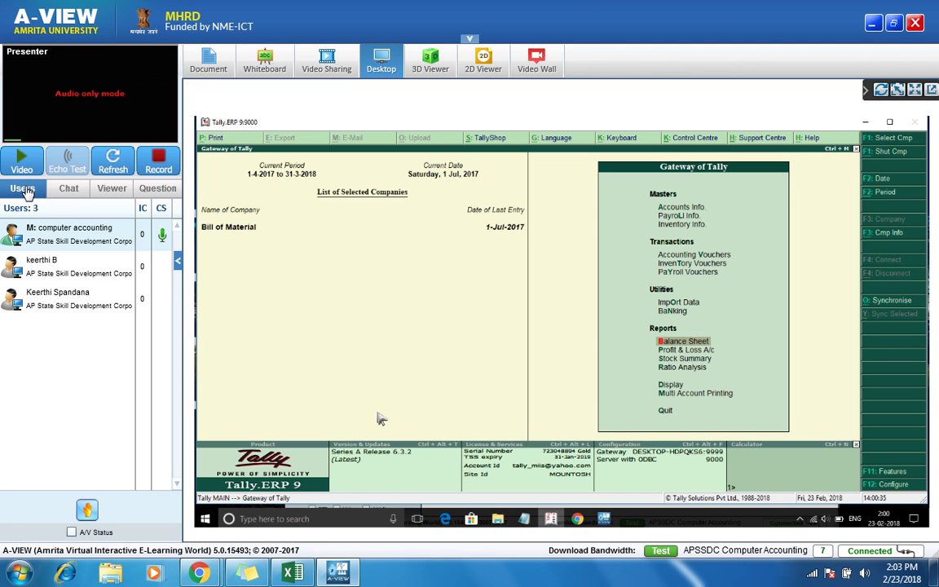
{"action": "key", "text": "d"}
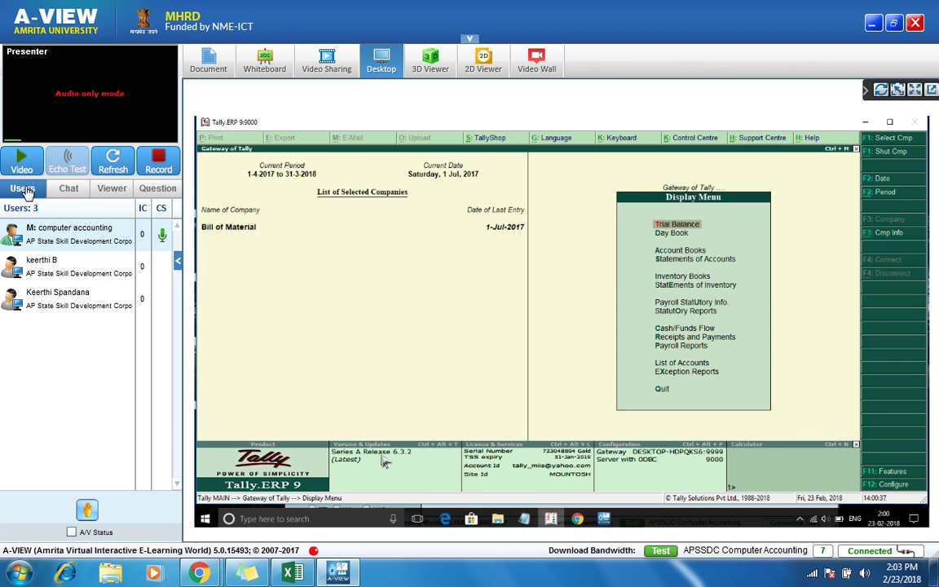
{"action": "left_click", "coordinate": [604, 520]}
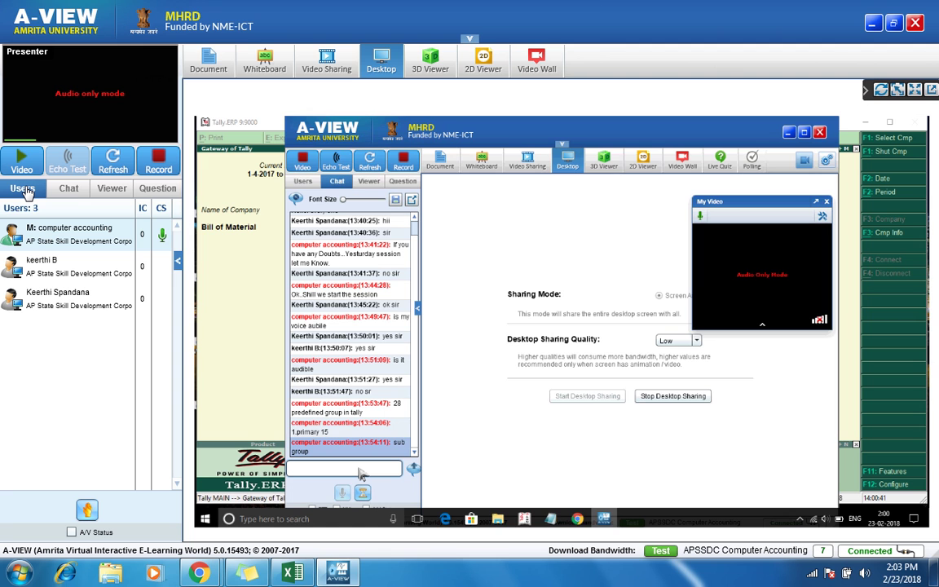
{"action": "key", "text": "BackSpace"}
{"action": "key", "text": "BackSpace"}
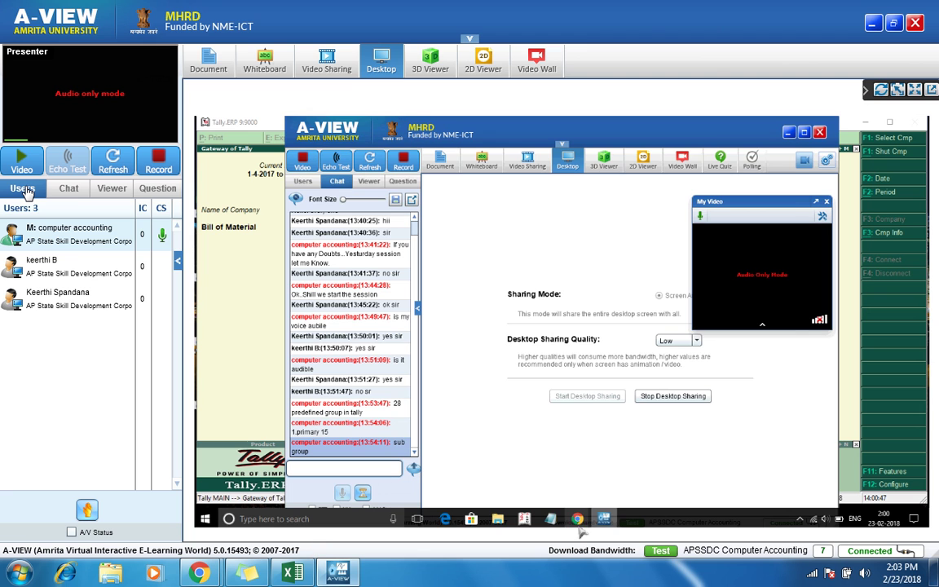
Step: Switch to the Notepad notes and add "depoist" below "current lia" in the primary groups list
{"action": "left_click", "coordinate": [552, 520]}
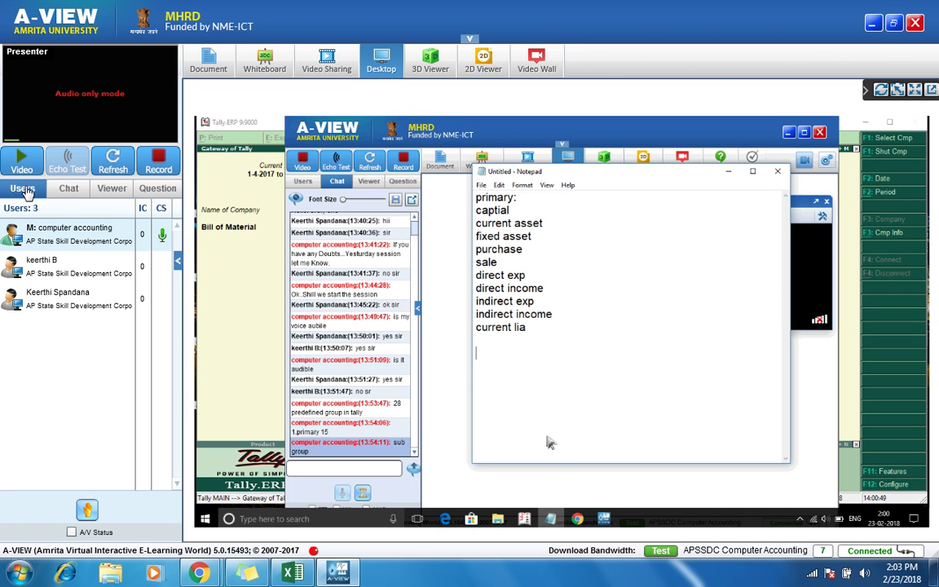
{"action": "type", "text": "sub"}
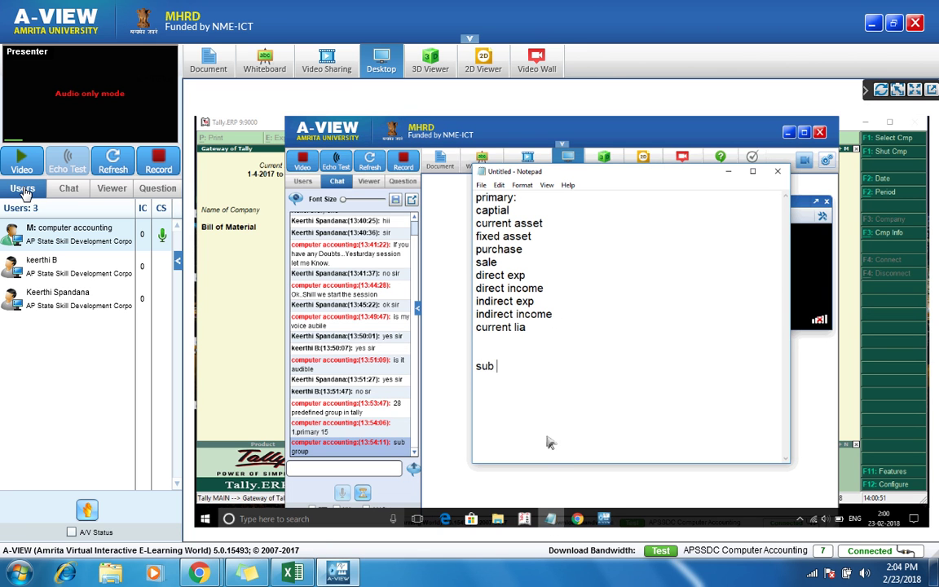
{"action": "key", "text": "BackSpace"}
{"action": "key", "text": "BackSpace"}
{"action": "type", "text": "depois"}
{"action": "type", "text": "t"}
{"action": "key", "text": "Return"}
Step: Add "investment" as the next entry in the primary groups list
{"action": "type", "text": "bank"}
{"action": "key", "text": "BackSpace"}
{"action": "key", "text": "BackSpace"}
{"action": "key", "text": "BackSpace"}
{"action": "key", "text": "BackSpace"}
{"action": "type", "text": "invent"}
{"action": "key", "text": "BackSpace"}
{"action": "key", "text": "BackSpace"}
{"action": "type", "text": "stment"}
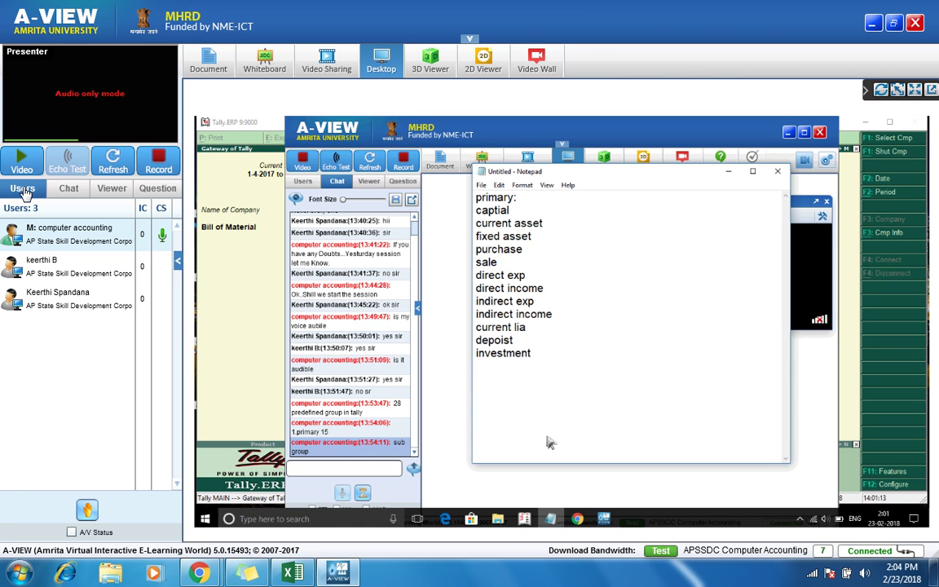
{"action": "key", "text": "Return"}
{"action": "type", "text": "secur"}
{"action": "key", "text": "BackSpace"}
{"action": "type", "text": "ald"}
{"action": "right_click", "coordinate": [548, 443]}
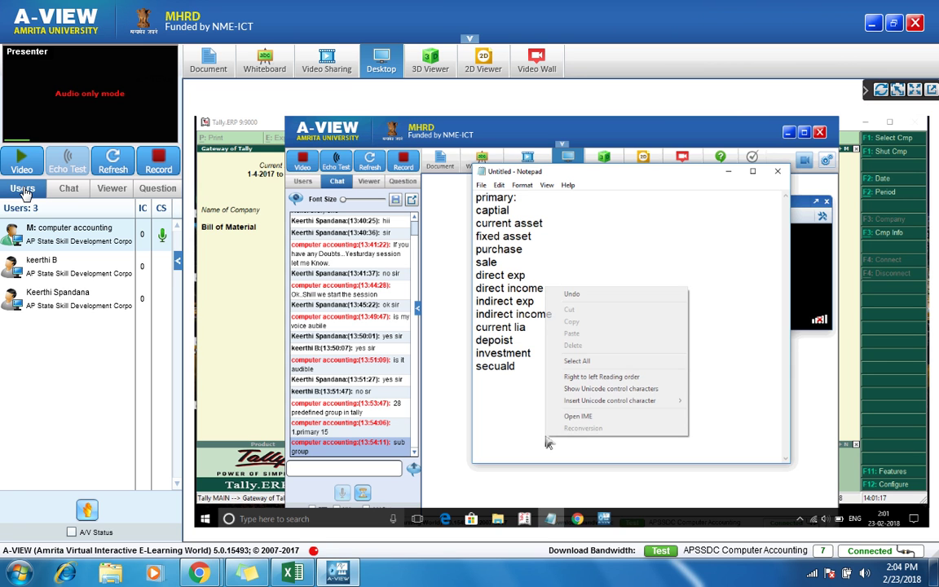
{"action": "left_click", "coordinate": [548, 443]}
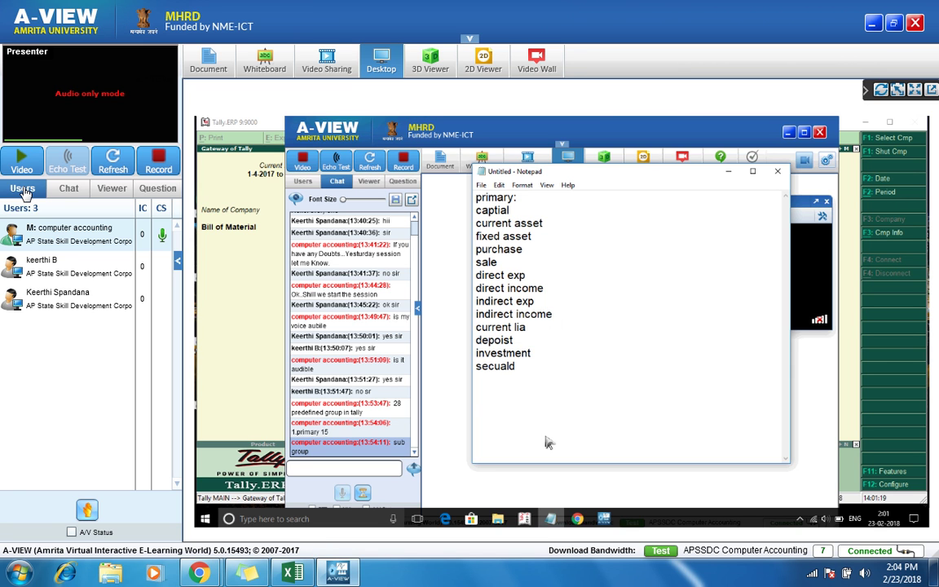
{"action": "type", "text": "m"}
{"action": "key", "text": "BackSpace"}
{"action": "key", "text": "BackSpace"}
{"action": "key", "text": "BackSpace"}
{"action": "key", "text": "BackSpace"}
{"action": "key", "text": "BackSpace"}
{"action": "key", "text": "BackSpace"}
{"action": "key", "text": "BackSpace"}
{"action": "key", "text": "BackSpace"}
{"action": "key", "text": "BackSpace"}
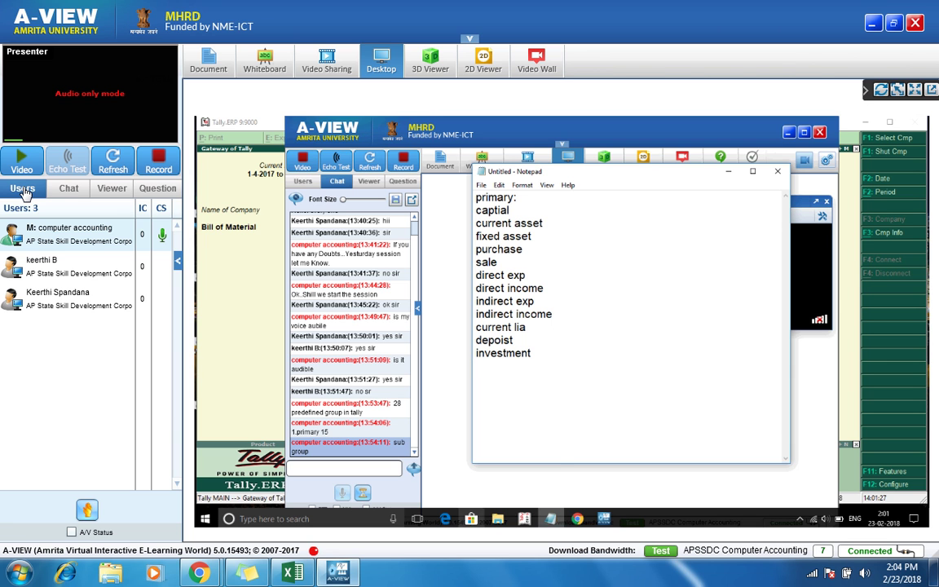
Step: Switch from the notes to Tally, show the A-VIEW chat, and view the Bill of Material company's Profit & Loss account
{"action": "left_click", "coordinate": [250, 357]}
{"action": "left_click", "coordinate": [70, 189]}
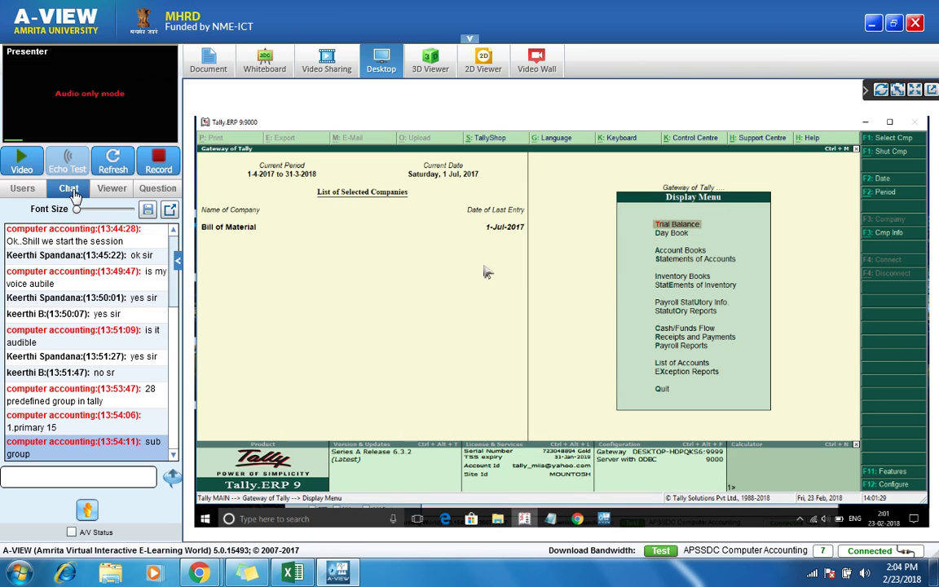
{"action": "key", "text": "Up"}
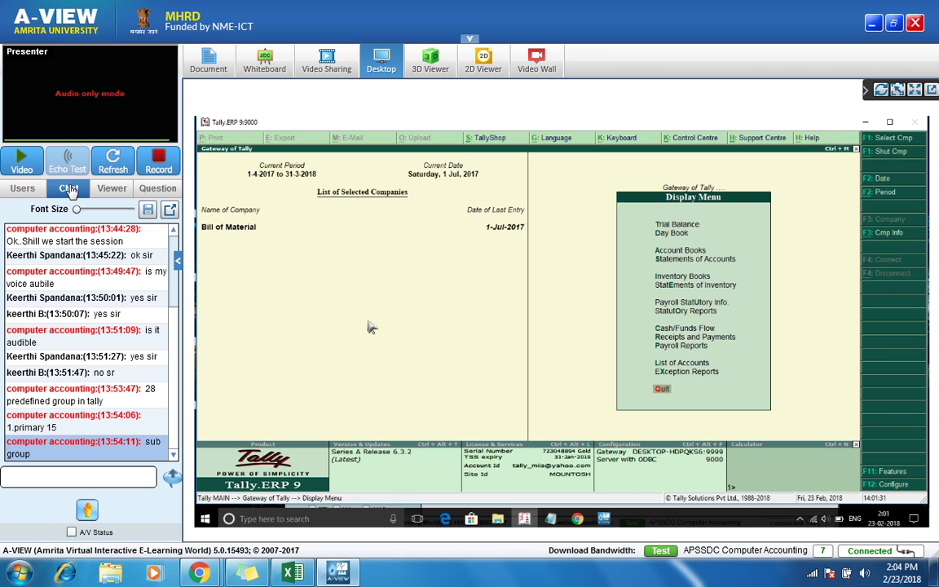
{"action": "key", "text": "Return"}
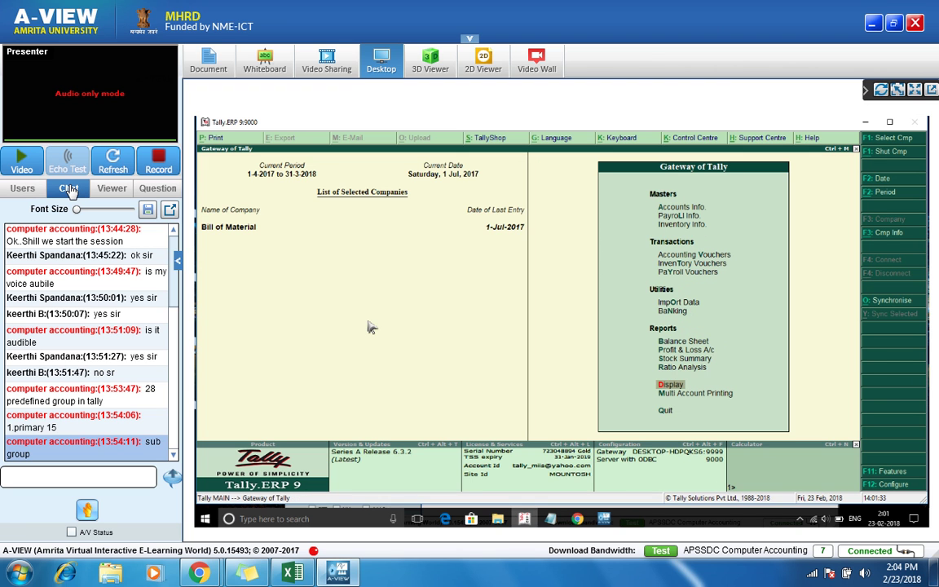
{"action": "key", "text": "Up"}
{"action": "key", "text": "Up"}
{"action": "key", "text": "Up"}
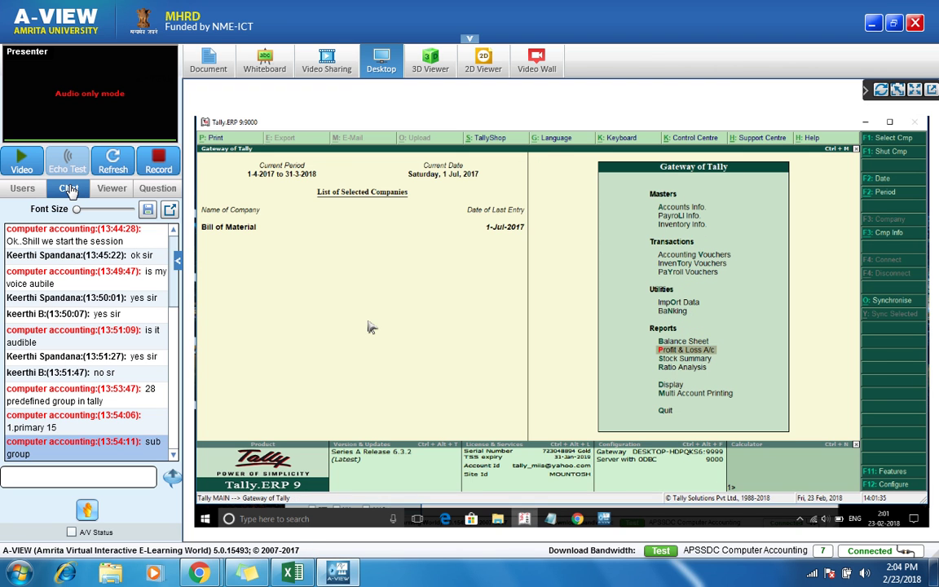
{"action": "key", "text": "Return"}
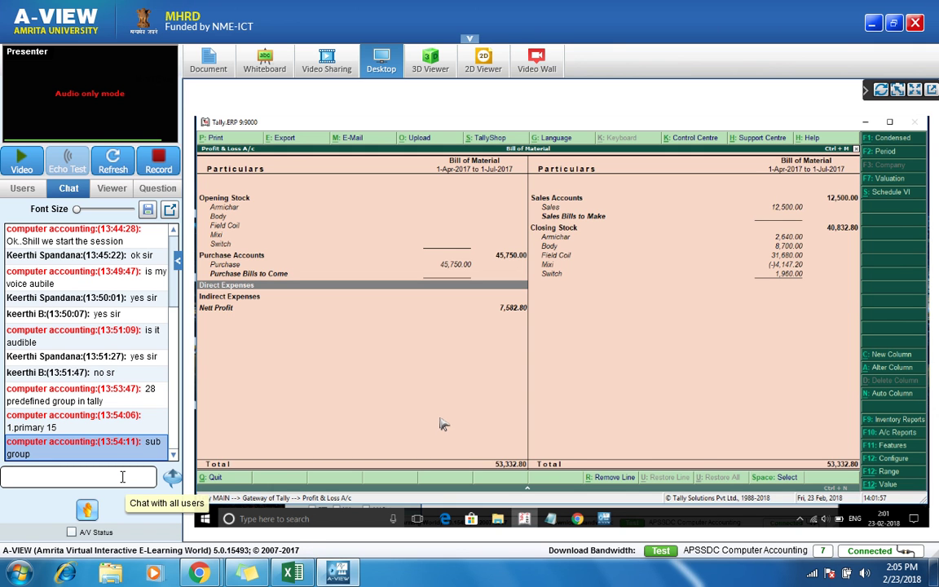
{"action": "key", "text": "Escape"}
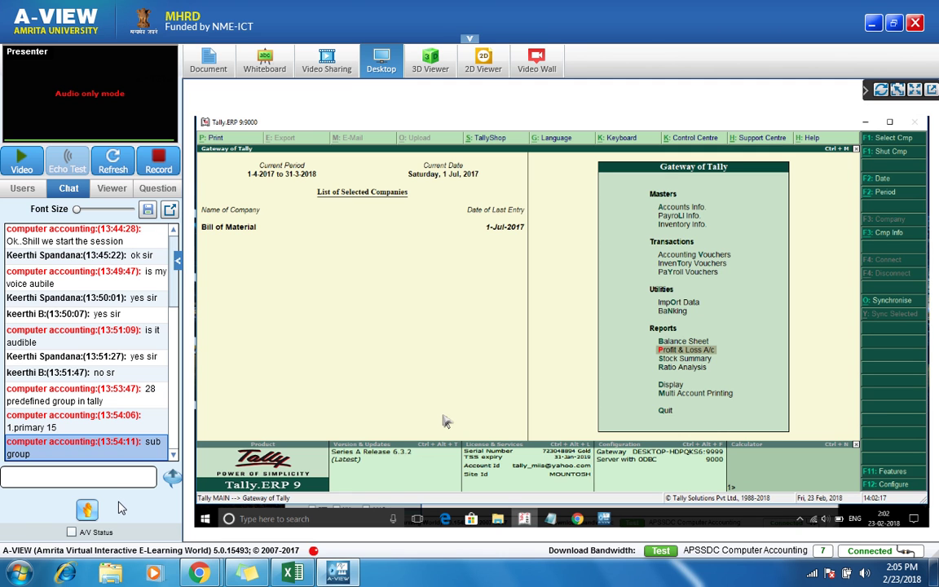
Step: View the Bill of Material company's balance sheet, including its Schedule VI format, and return to the Gateway of Tally
{"action": "key", "text": "Up"}
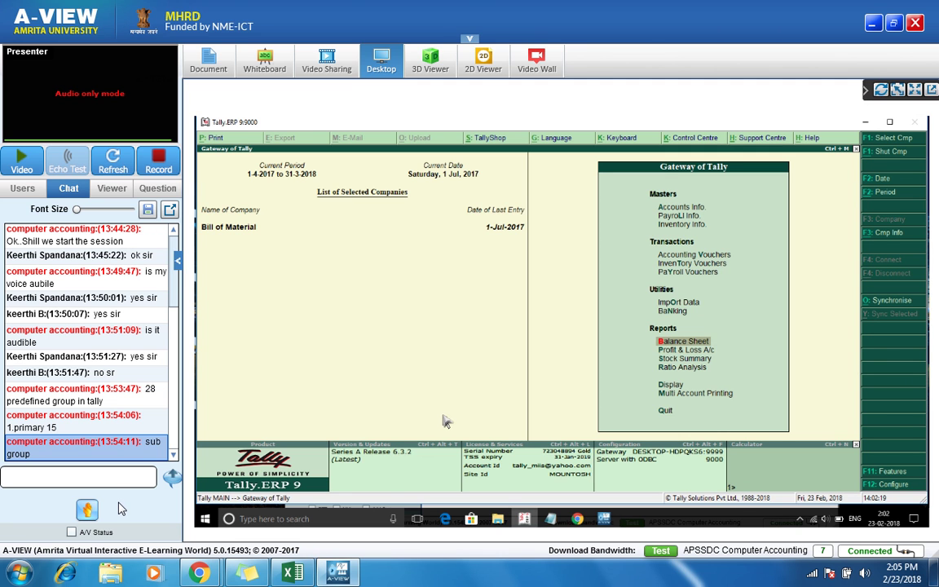
{"action": "key", "text": "Return"}
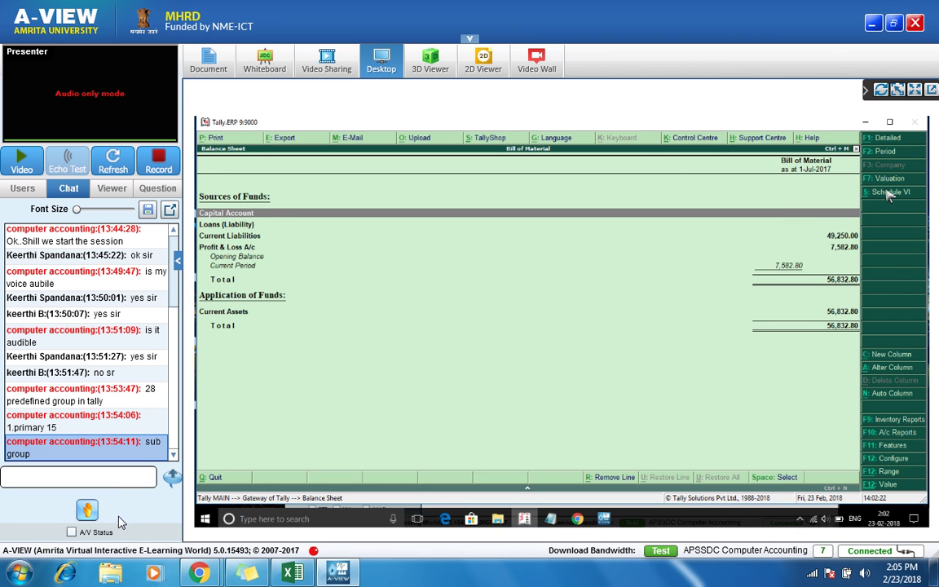
{"action": "left_click", "coordinate": [890, 192]}
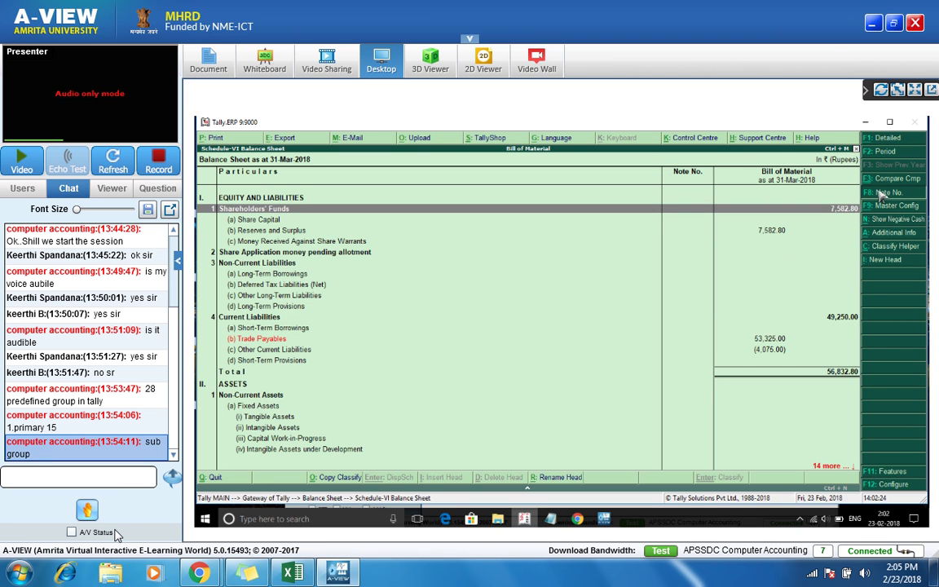
{"action": "key", "text": "Escape"}
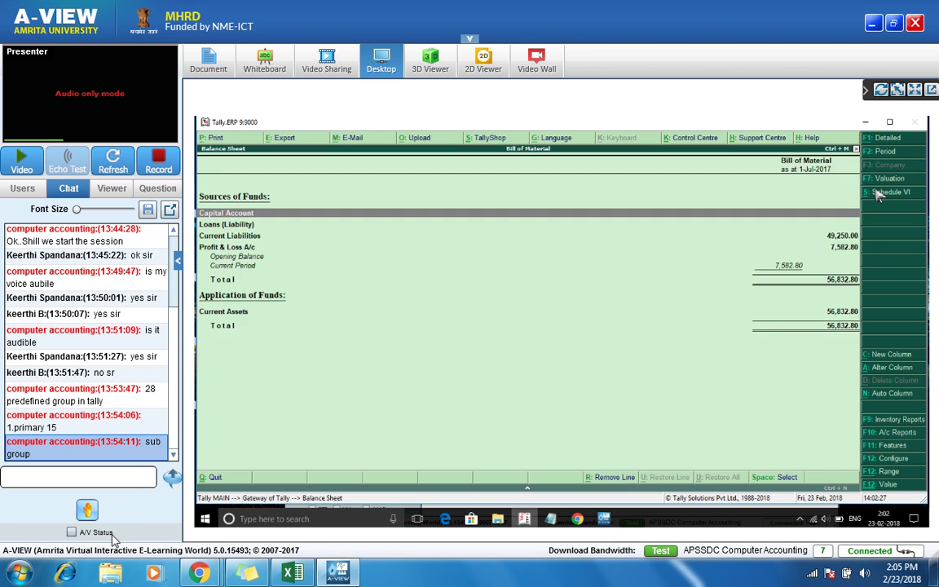
{"action": "key", "text": "Escape"}
Step: Bring up the Company Info. options for choosing another company
{"action": "key", "text": "alt+F3"}
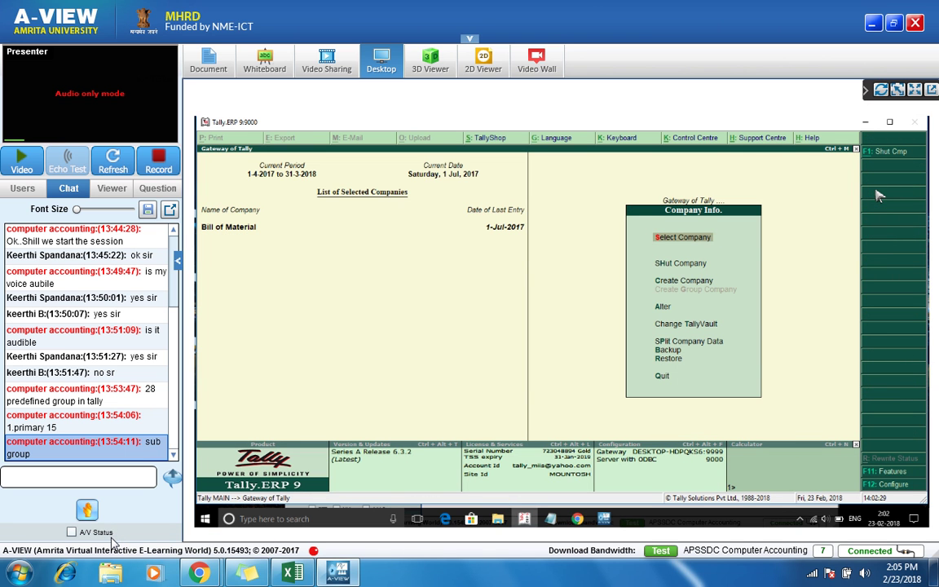
{"action": "key", "text": "Down"}
{"action": "key", "text": "Down"}
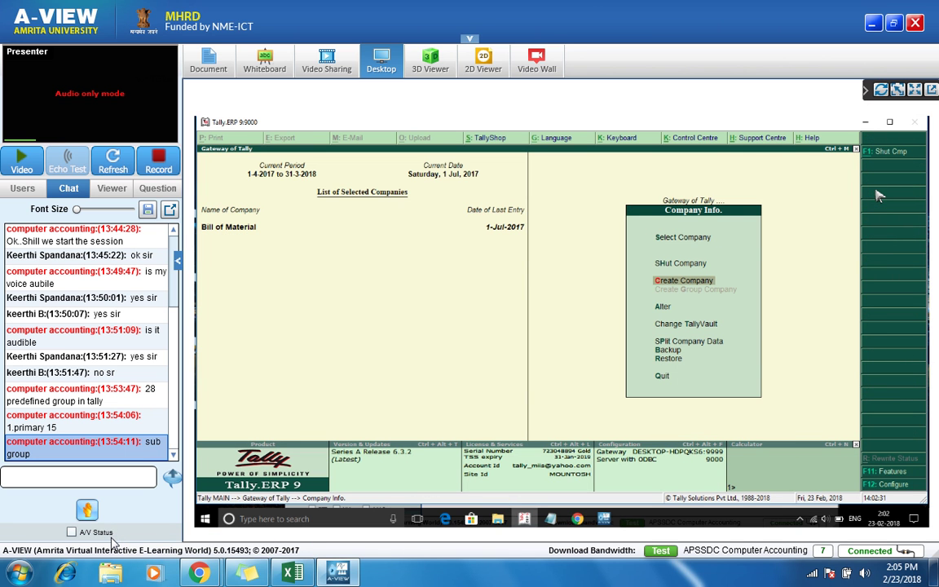
{"action": "key", "text": "Up"}
{"action": "key", "text": "Up"}
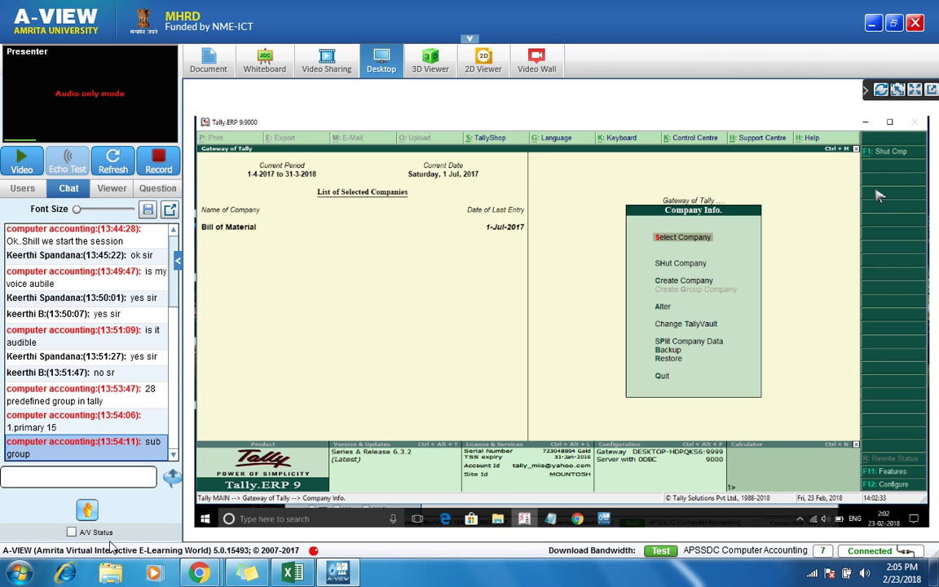
{"action": "key", "text": "Return"}
{"action": "key", "text": "Down"}
{"action": "key", "text": "Down"}
{"action": "key", "text": "Down"}
{"action": "key", "text": "Down"}
{"action": "key", "text": "Down"}
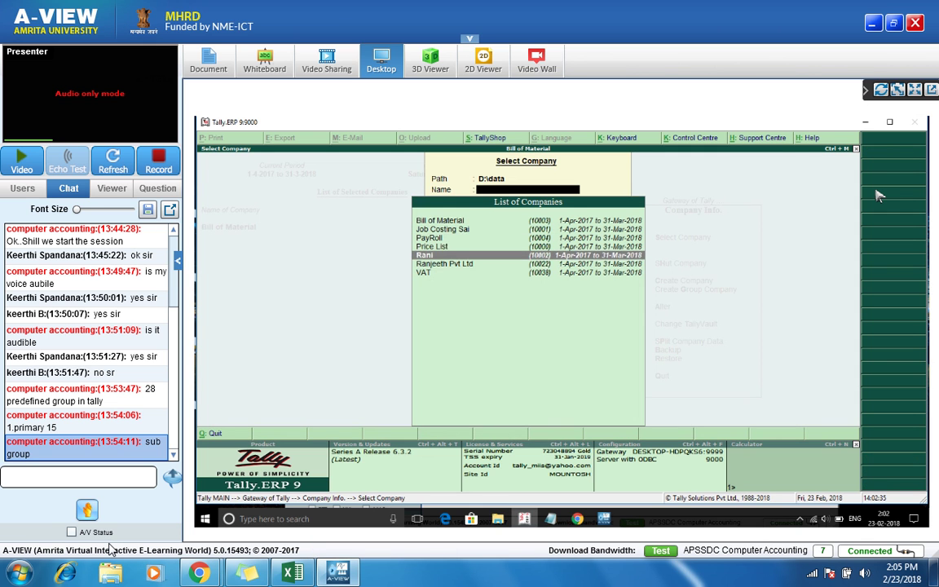
{"action": "key", "text": "Return"}
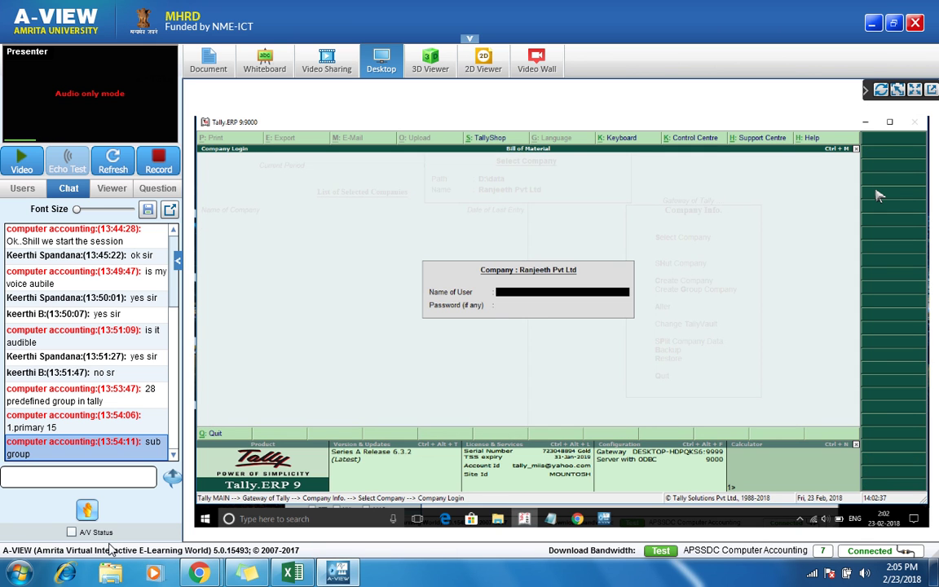
{"action": "key", "text": "Escape"}
Step: Load the Price List company and open its balance sheet
{"action": "key", "text": "Return"}
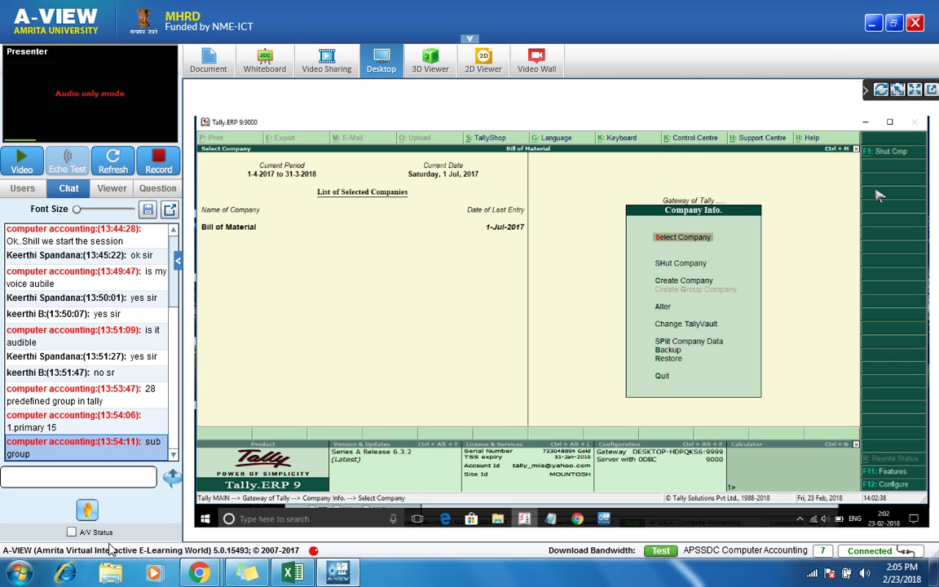
{"action": "key", "text": "Return"}
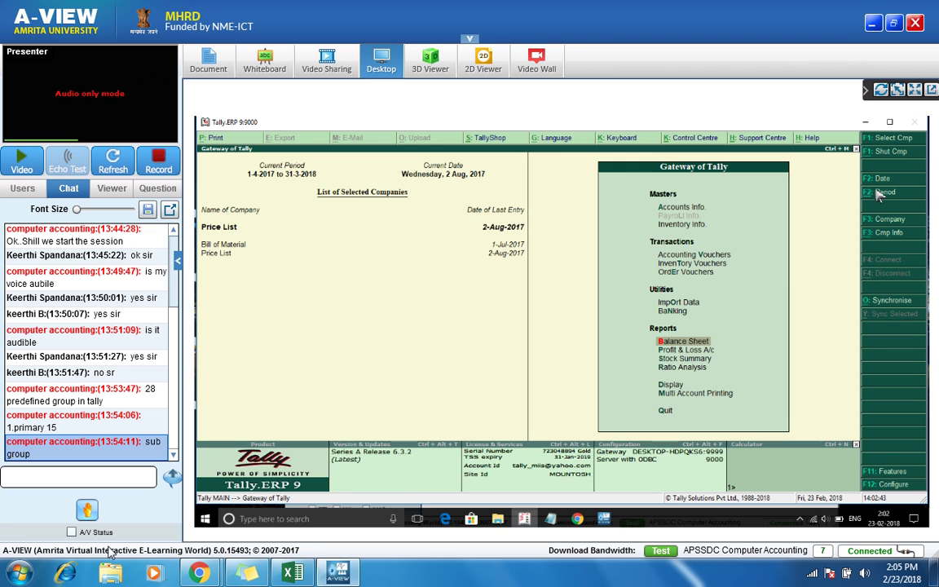
{"action": "key", "text": "Return"}
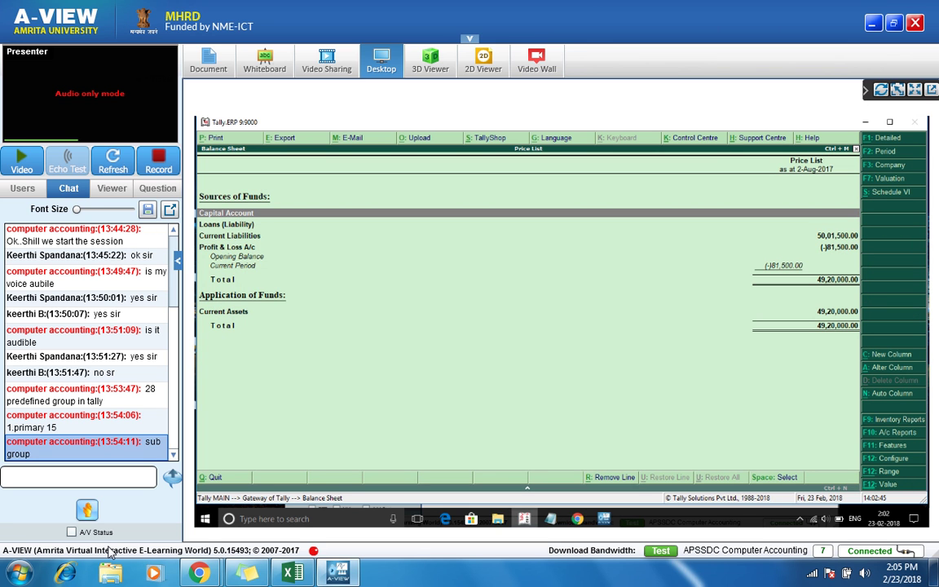
Step: Look at the valuation methods without changing them, and set the balance sheet's display method to Assets / Liabilities
{"action": "left_click", "coordinate": [892, 181]}
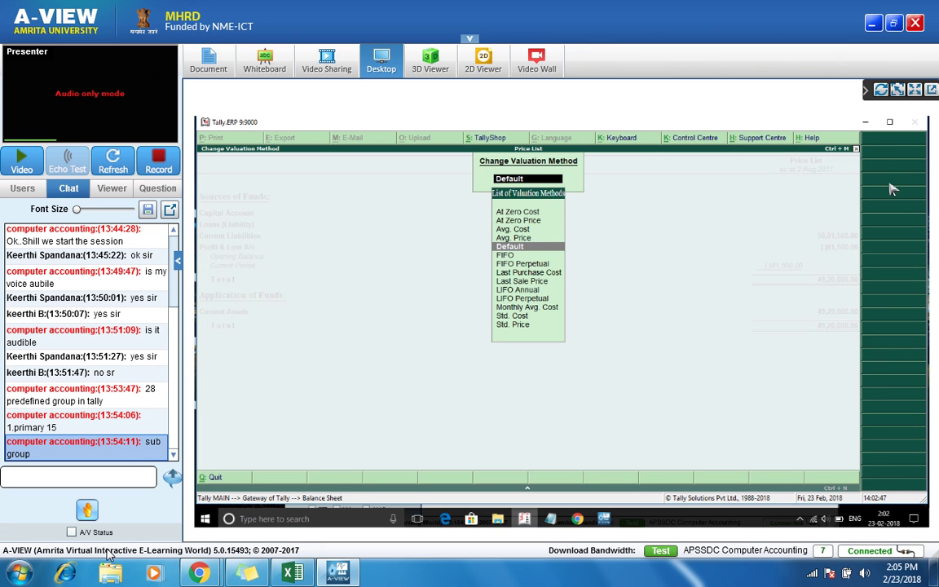
{"action": "key", "text": "Escape"}
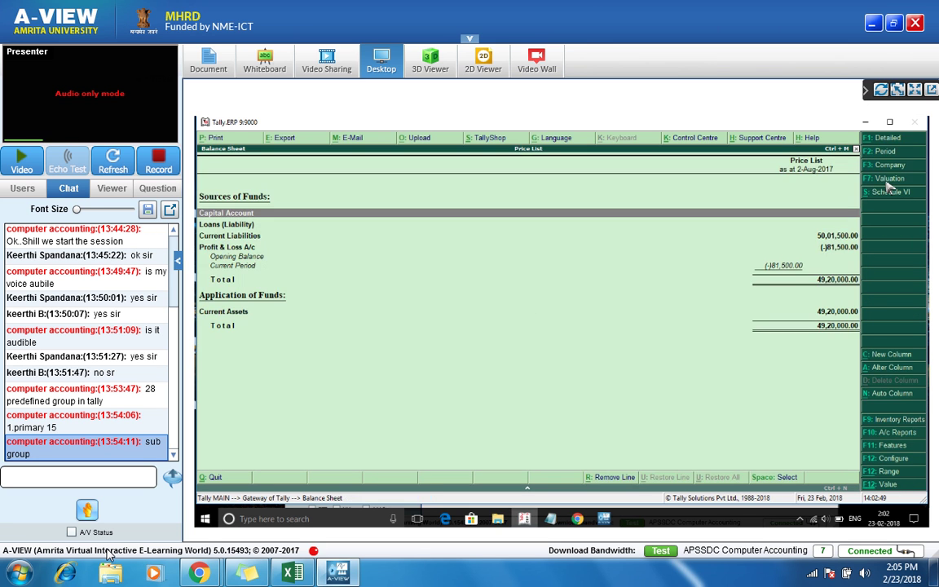
{"action": "left_click", "coordinate": [888, 462]}
{"action": "key", "text": "Return"}
{"action": "key", "text": "Return"}
{"action": "key", "text": "Return"}
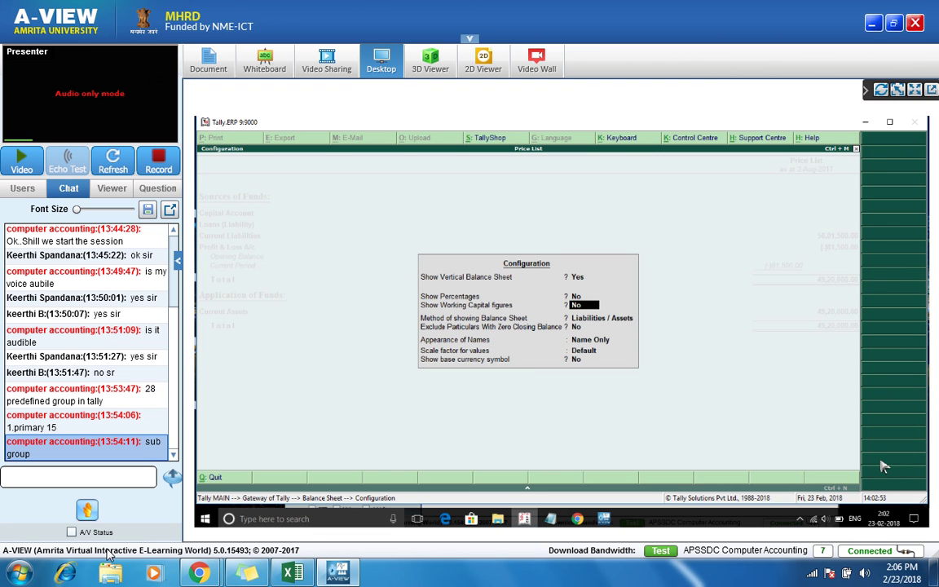
{"action": "key", "text": "Escape"}
{"action": "key", "text": "Up"}
{"action": "key", "text": "Return"}
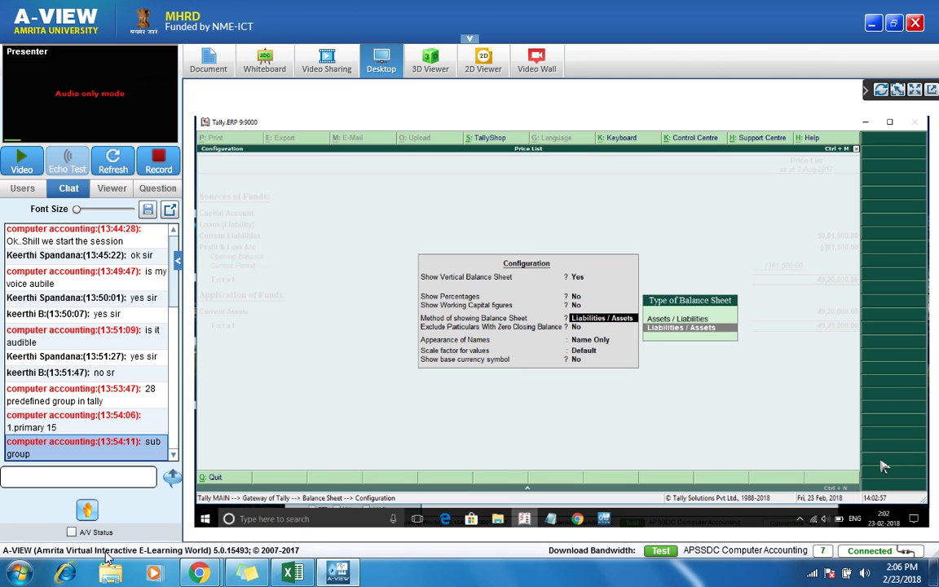
{"action": "key", "text": "Return"}
{"action": "key", "text": "Return"}
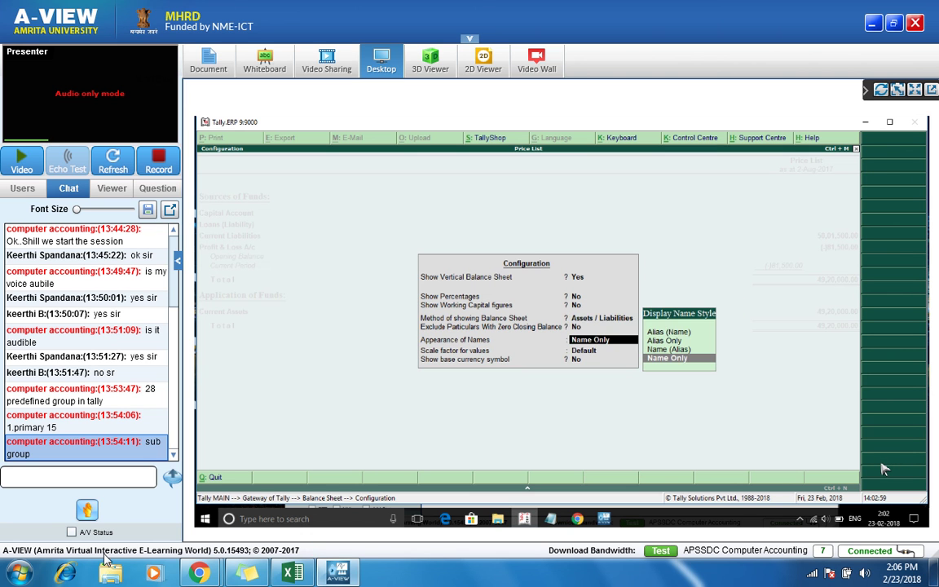
{"action": "key", "text": "ctrl+a"}
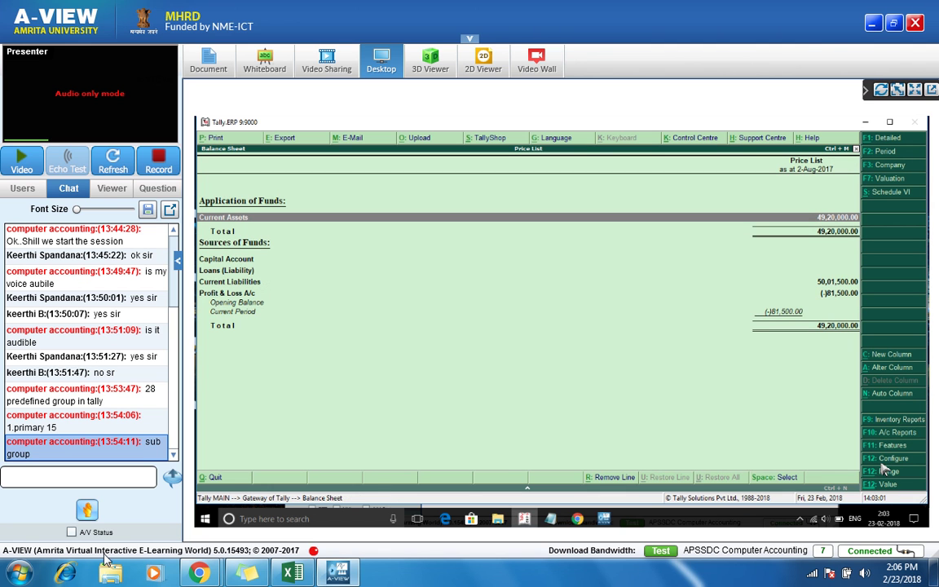
Step: Configure the balance sheet with Show Vertical Balance Sheet set to No and the display method set to Liabilities / Assets
{"action": "left_click", "coordinate": [895, 461]}
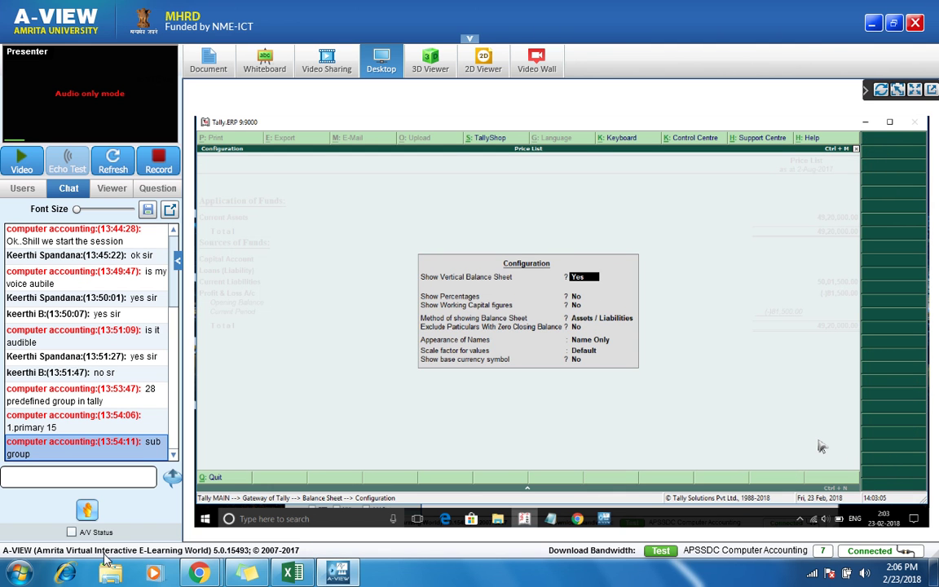
{"action": "key", "text": "Return"}
{"action": "key", "text": "Return"}
{"action": "key", "text": "Return"}
{"action": "key", "text": "Return"}
{"action": "key", "text": "Return"}
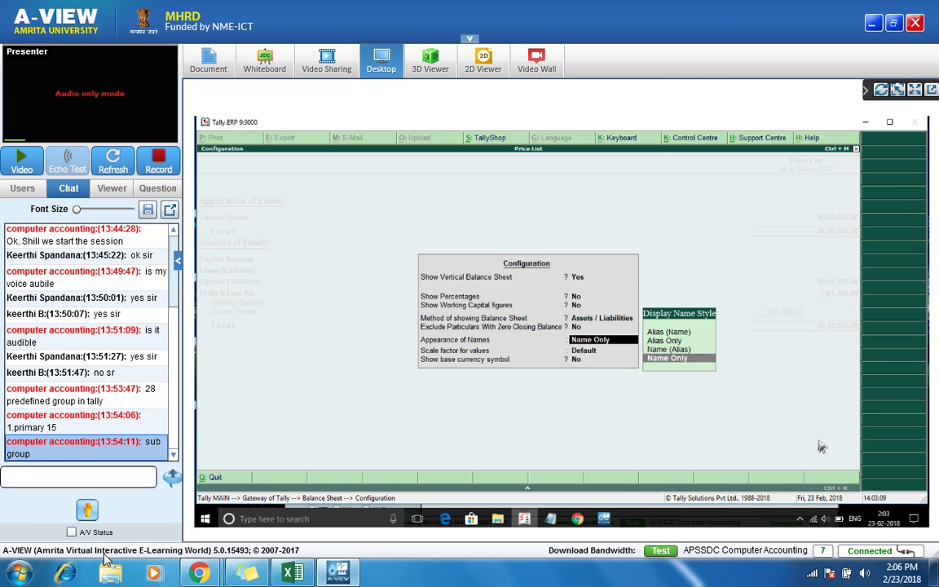
{"action": "key", "text": "BackSpace"}
{"action": "key", "text": "BackSpace"}
{"action": "key", "text": "Down"}
{"action": "key", "text": "Return"}
{"action": "key", "text": "BackSpace"}
{"action": "key", "text": "BackSpace"}
{"action": "key", "text": "BackSpace"}
{"action": "key", "text": "BackSpace"}
{"action": "type", "text": "n"}
{"action": "key", "text": "Return"}
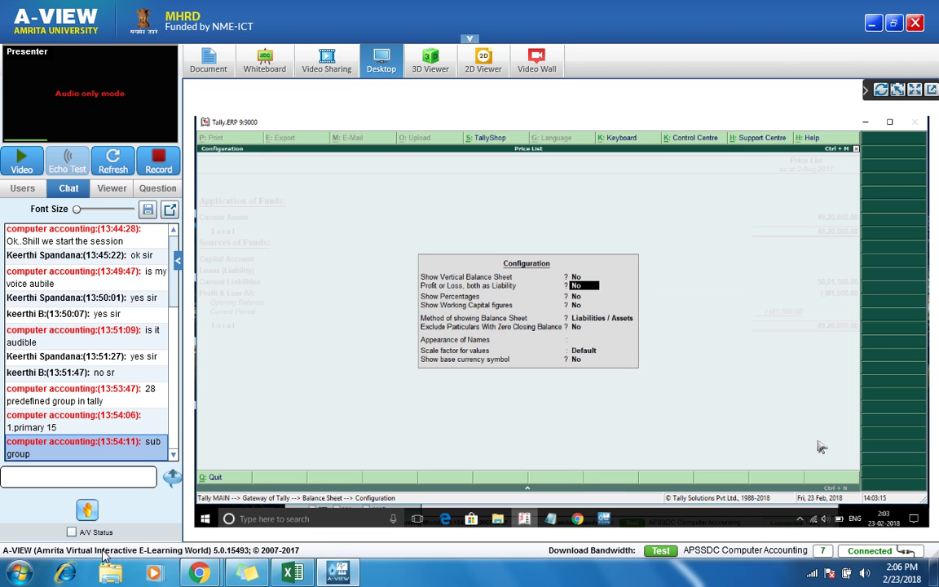
{"action": "key", "text": "ctrl+a"}
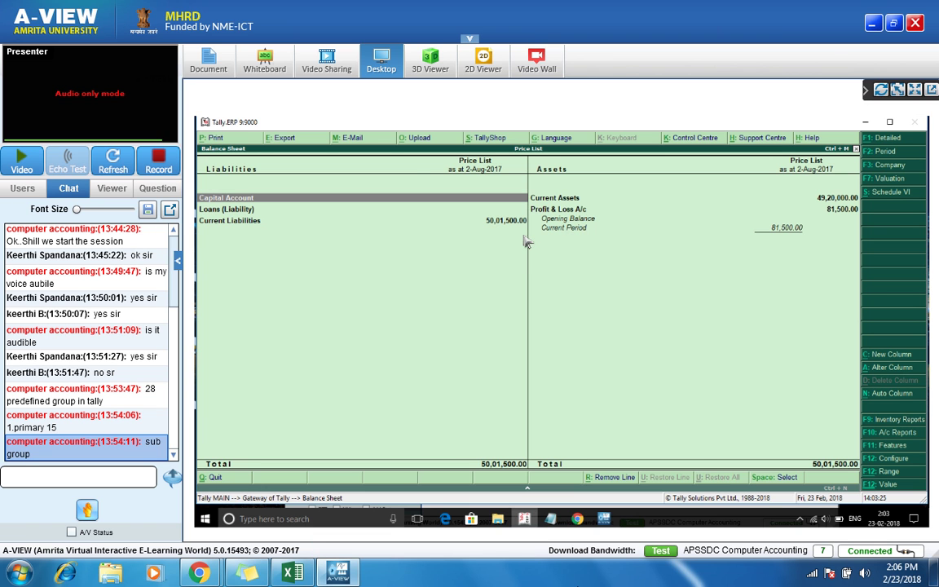
Step: Leave the balance sheet and bring up the ledger options under Accounts Info
{"action": "key", "text": "Escape"}
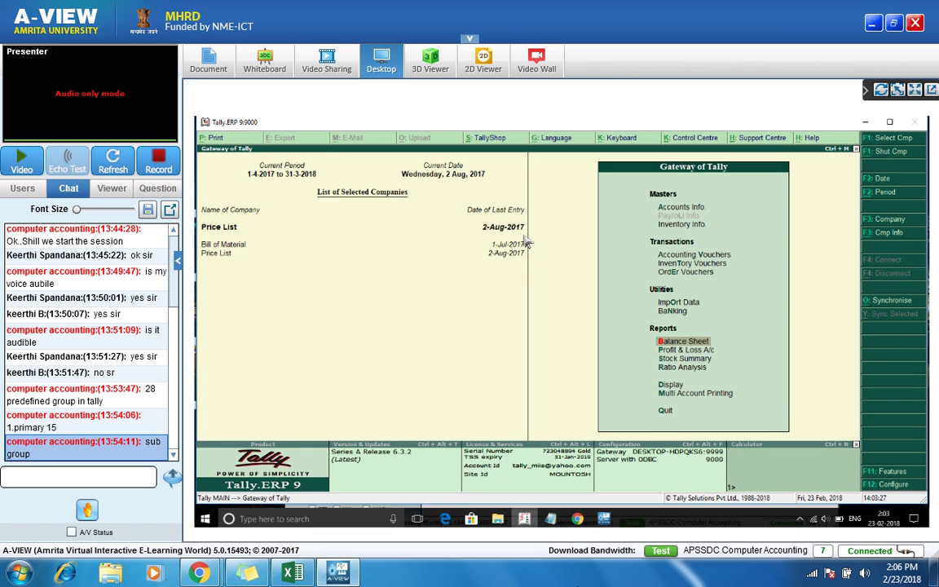
{"action": "key", "text": "Up"}
{"action": "key", "text": "Up"}
{"action": "key", "text": "Up"}
{"action": "key", "text": "Up"}
{"action": "key", "text": "Up"}
{"action": "key", "text": "Up"}
{"action": "key", "text": "Up"}
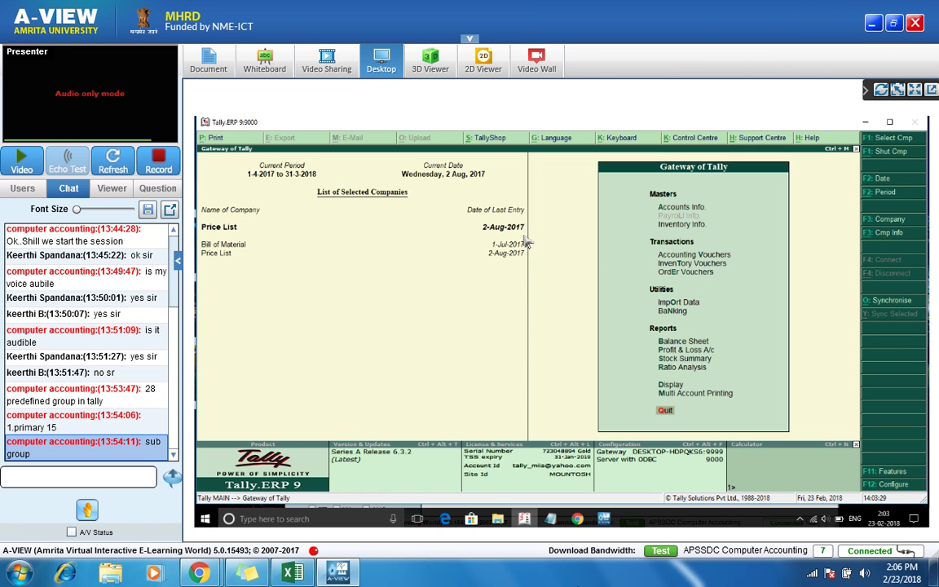
{"action": "key", "text": "Return"}
{"action": "key", "text": "Down"}
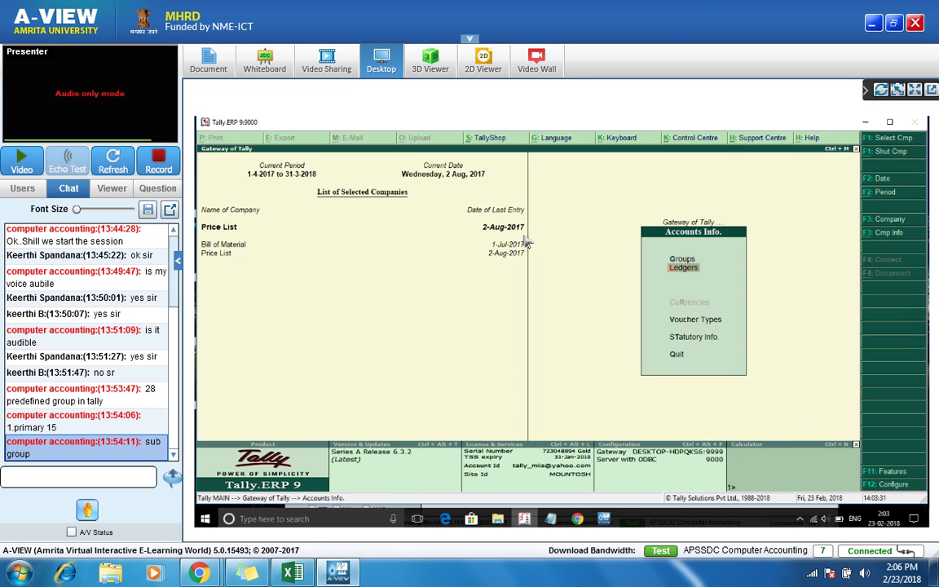
{"action": "key", "text": "Return"}
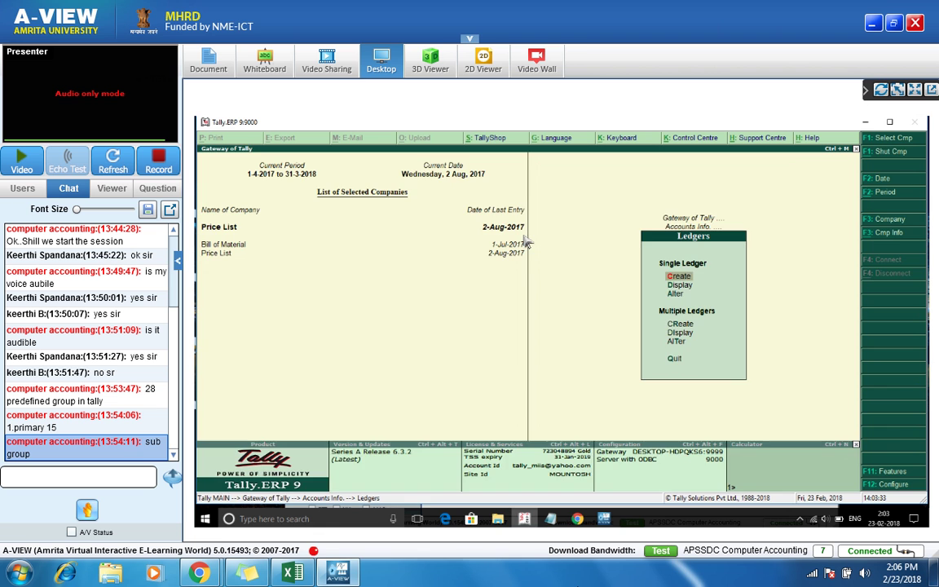
Step: Create a single ledger named Bank Od under the Bank OD A/c group
{"action": "key", "text": "Return"}
{"action": "type", "text": "Bank Od"}
{"action": "key", "text": "Return"}
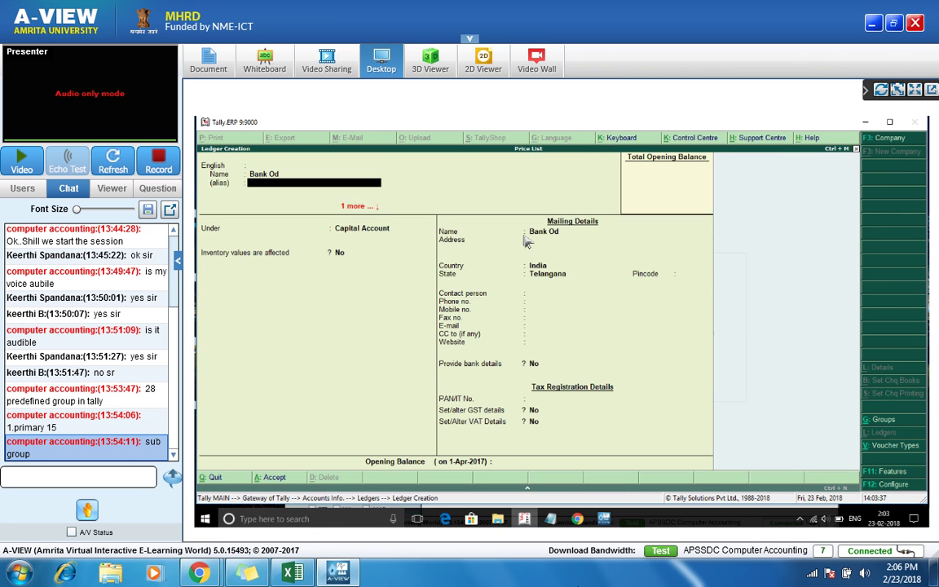
{"action": "key", "text": "Return"}
{"action": "type", "text": "Ba"}
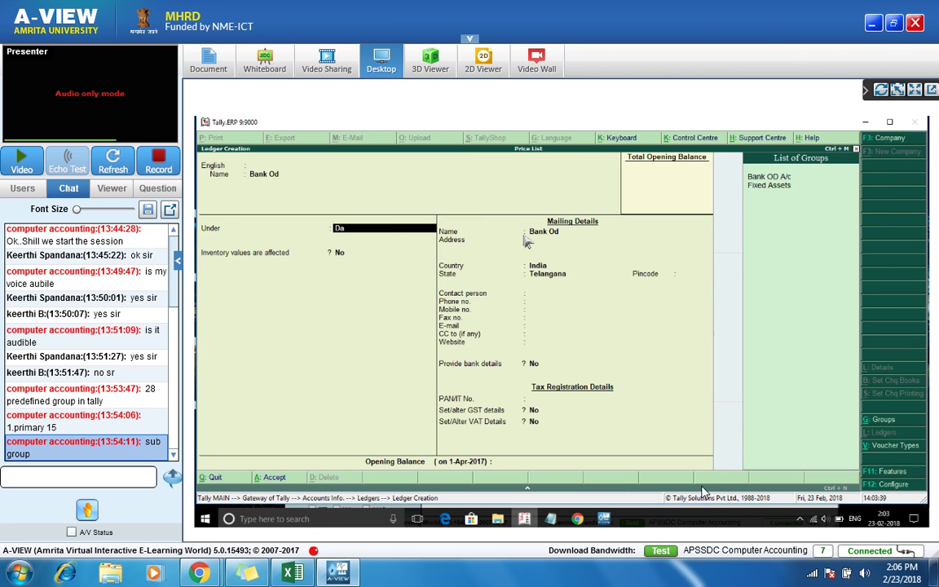
{"action": "key", "text": "Return"}
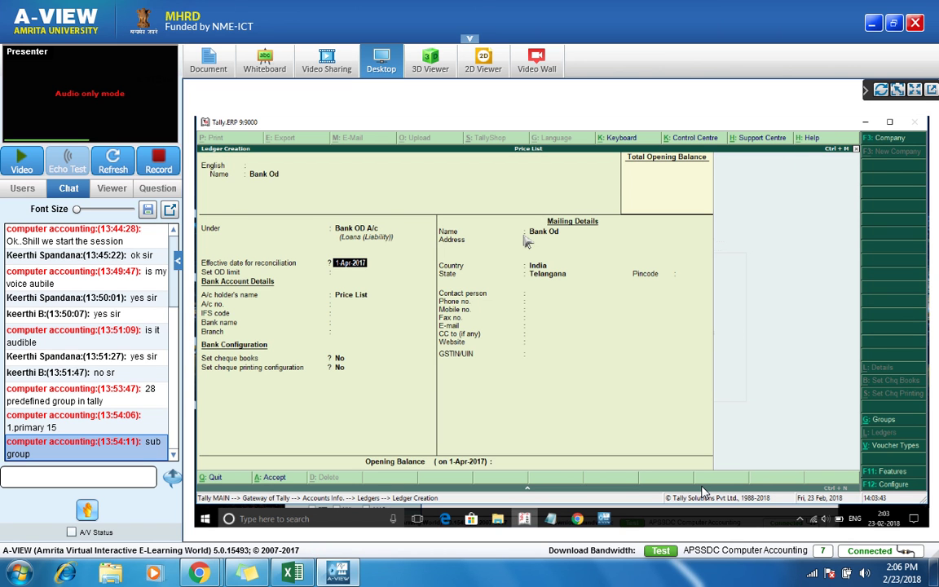
Step: Create another single ledger named Bank under the Bank Accounts group, save it and return to the Gateway of Tally
{"action": "key", "text": "Up"}
{"action": "key", "text": "Up"}
{"action": "type", "text": "Bank"}
{"action": "key", "text": "Return"}
{"action": "key", "text": "Return"}
{"action": "key", "text": "Return"}
{"action": "type", "text": "da"}
{"action": "key", "text": "BackSpace"}
{"action": "key", "text": "BackSpace"}
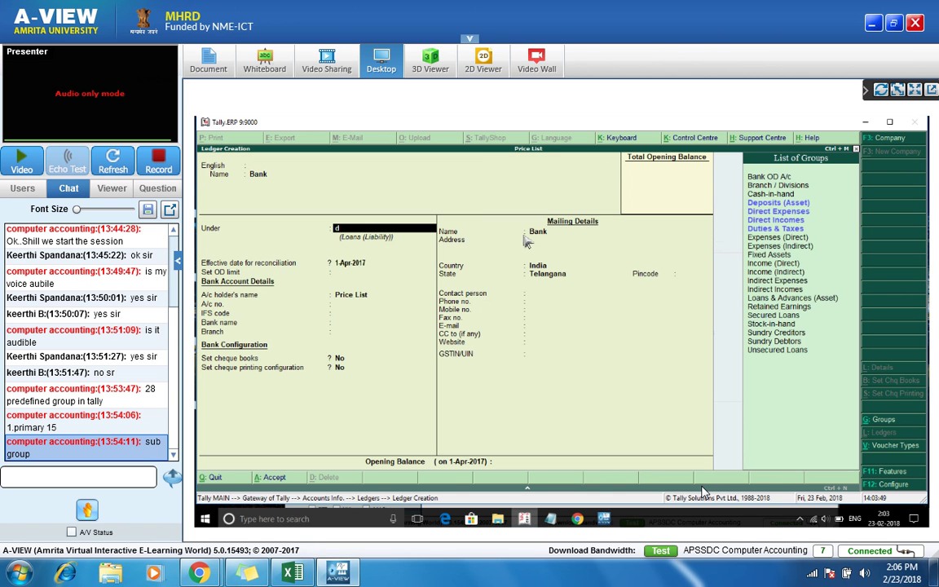
{"action": "type", "text": "bank"}
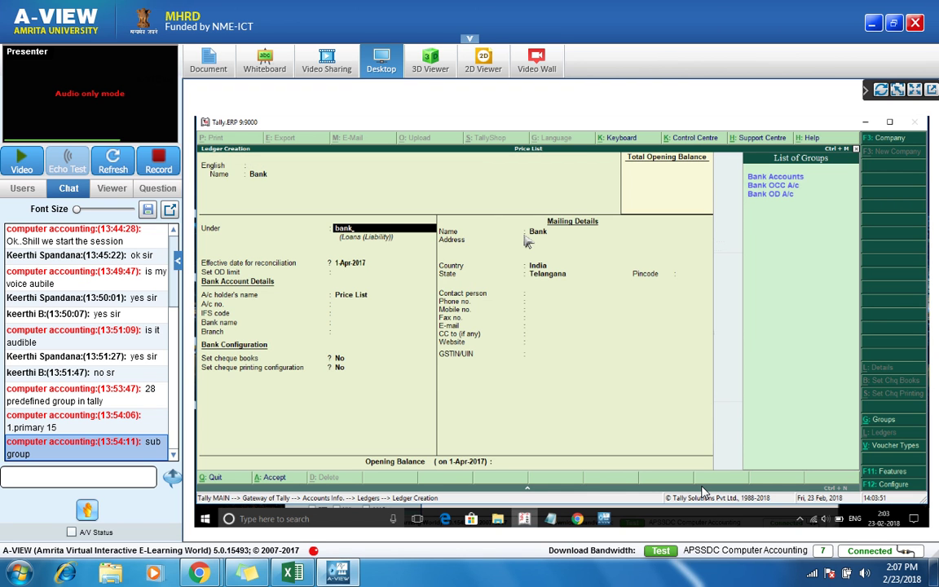
{"action": "key", "text": "Return"}
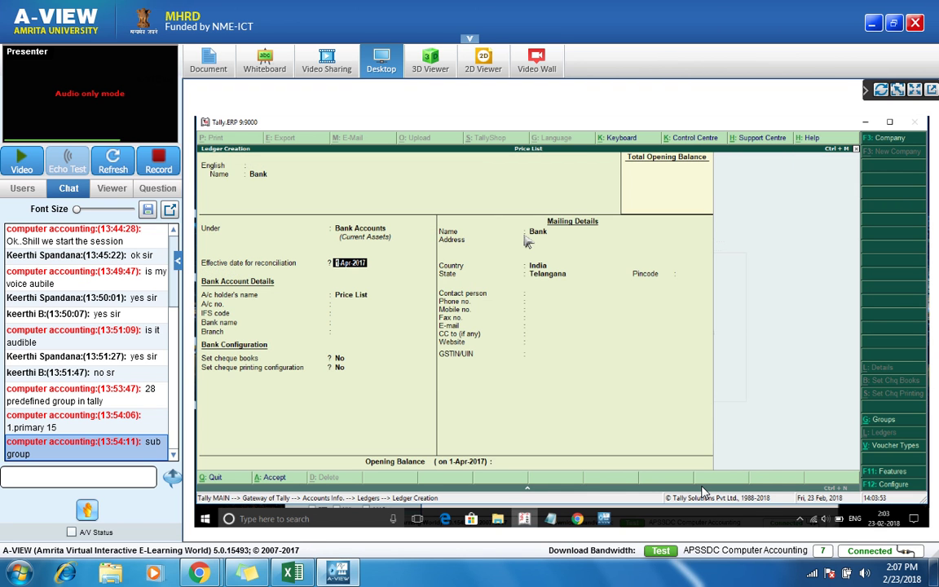
{"action": "key", "text": "Escape"}
{"action": "key", "text": "Escape"}
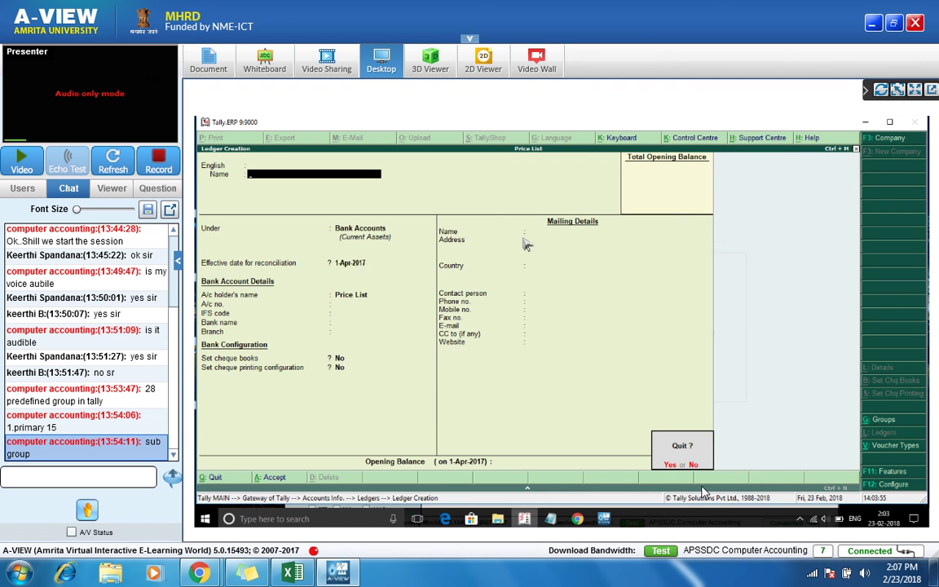
{"action": "key", "text": "y"}
{"action": "key", "text": "Escape"}
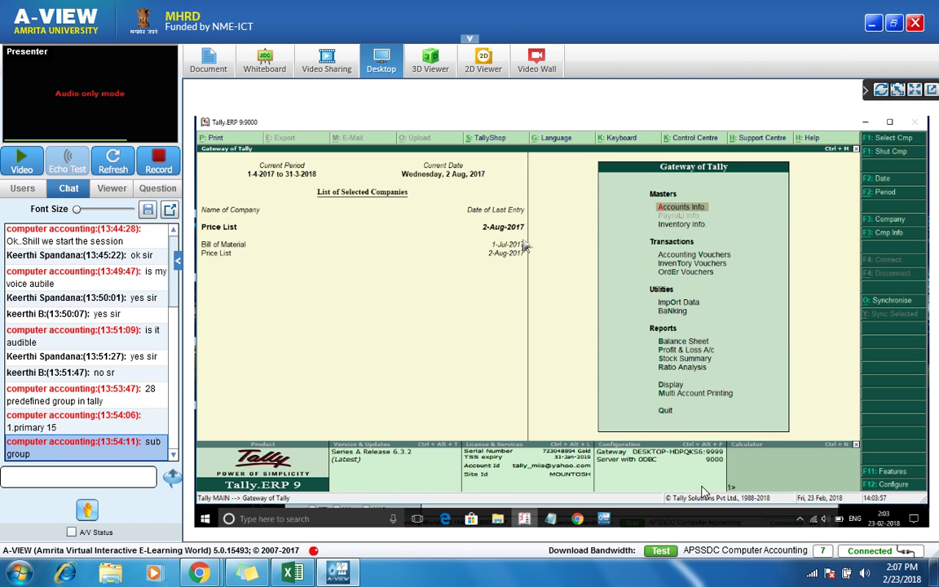
Step: Review the detailed balance sheet down to Bank Accounts, and check the list of users in the A-VIEW session
{"action": "key", "text": "b"}
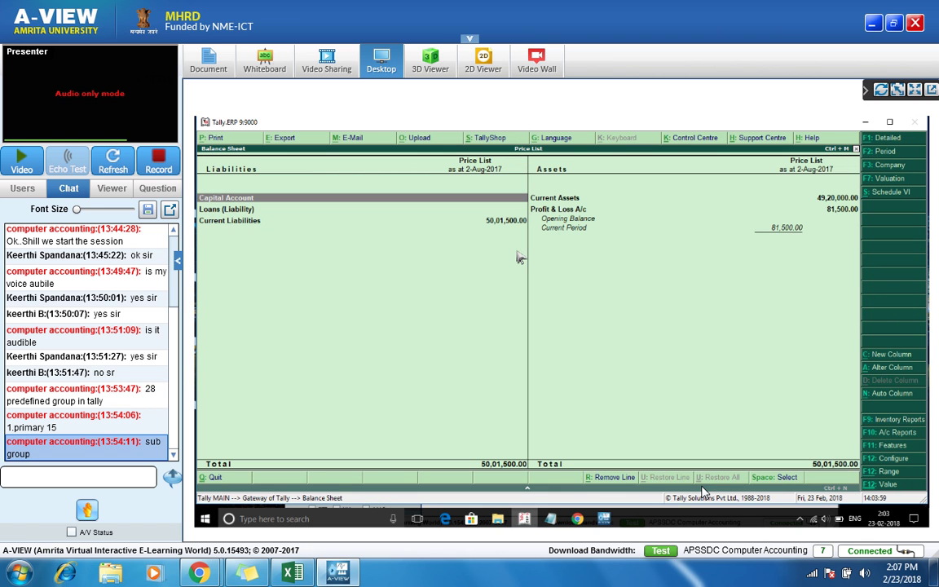
{"action": "key", "text": "alt+F1"}
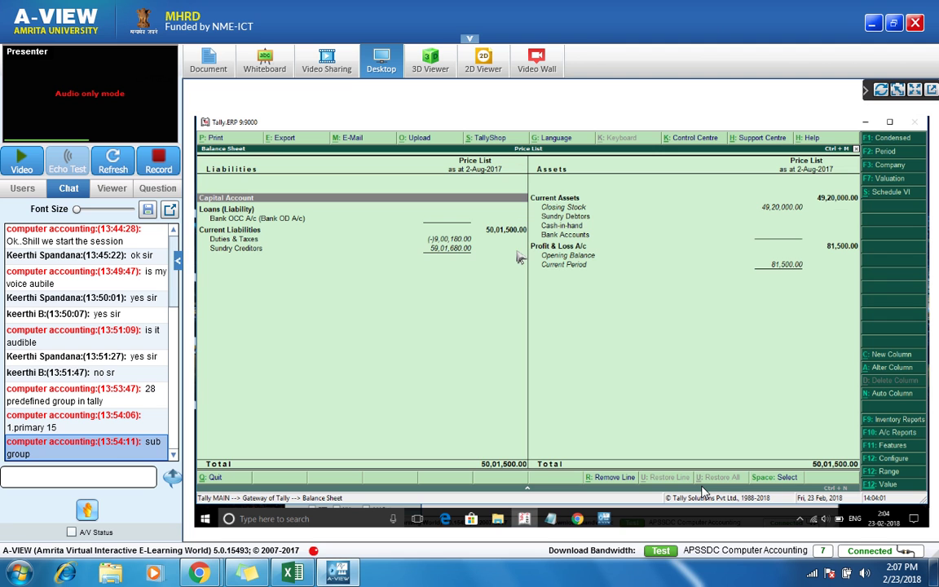
{"action": "left_click", "coordinate": [24, 189]}
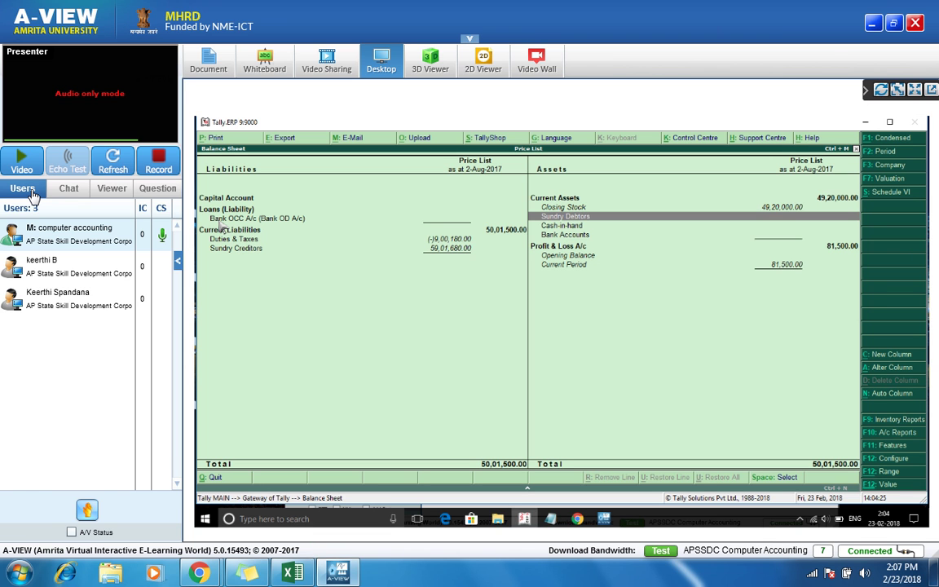
{"action": "left_click", "coordinate": [69, 188]}
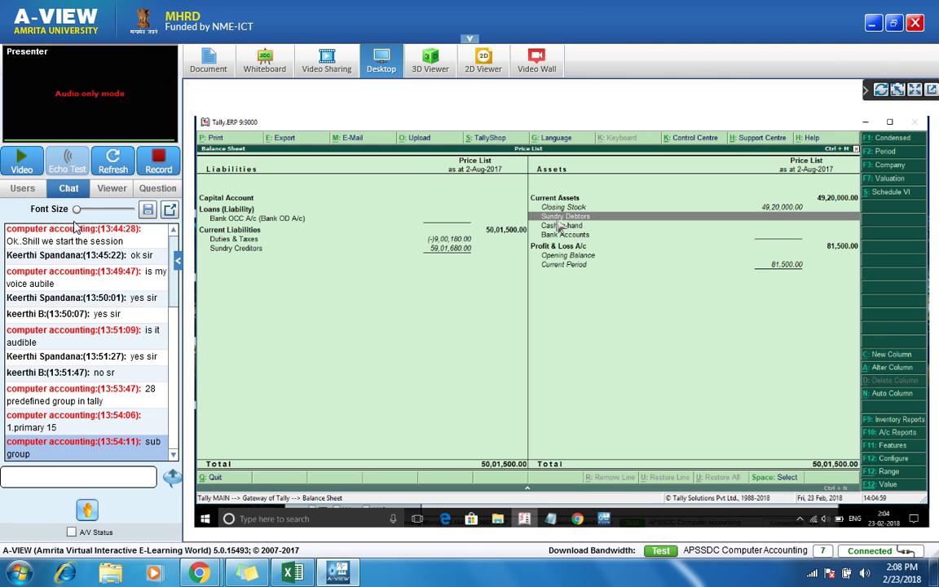
{"action": "key", "text": "Down"}
{"action": "key", "text": "Down"}
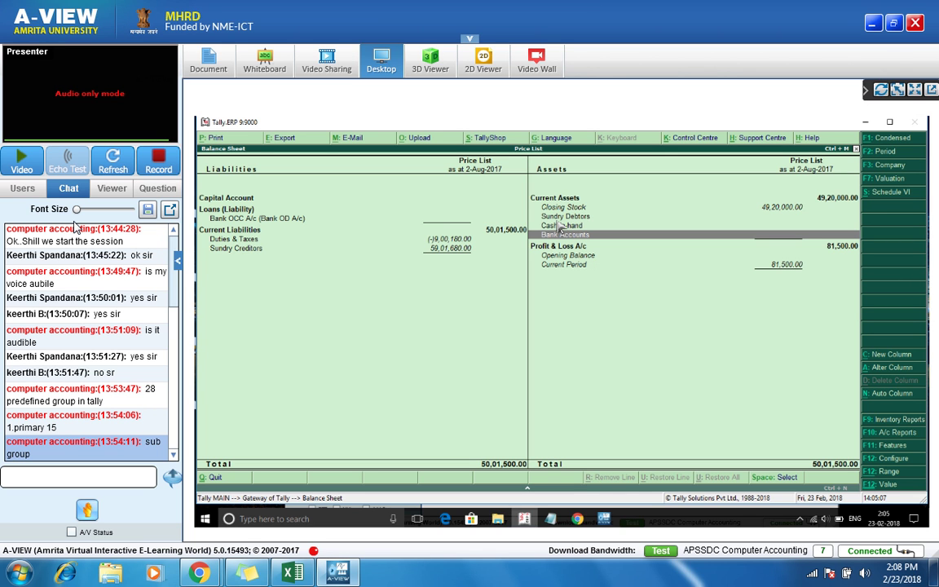
Step: Start a new single ledger and name it Investment
{"action": "key", "text": "Escape"}
{"action": "key", "text": "Home"}
{"action": "key", "text": "Return"}
{"action": "key", "text": "Down"}
{"action": "key", "text": "Return"}
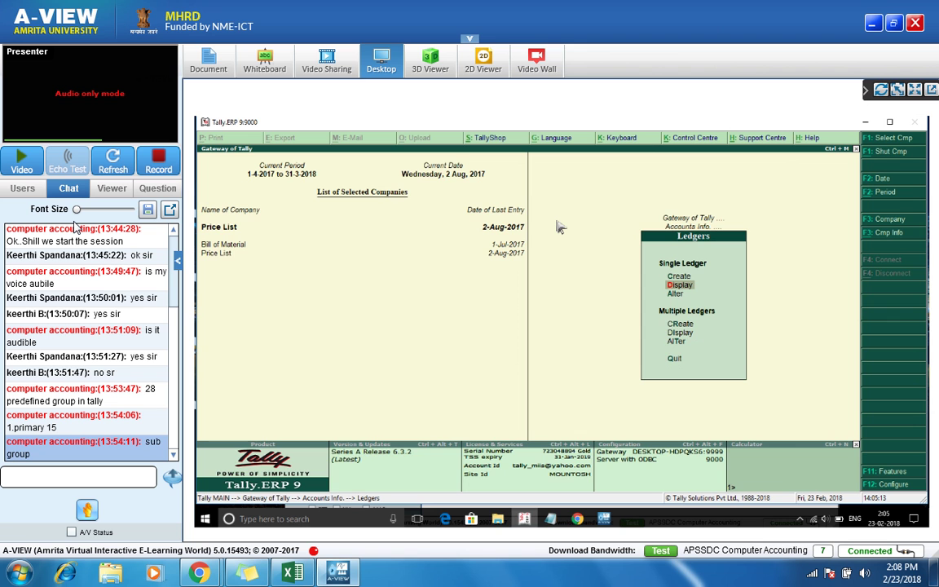
{"action": "key", "text": "Up"}
{"action": "key", "text": "Return"}
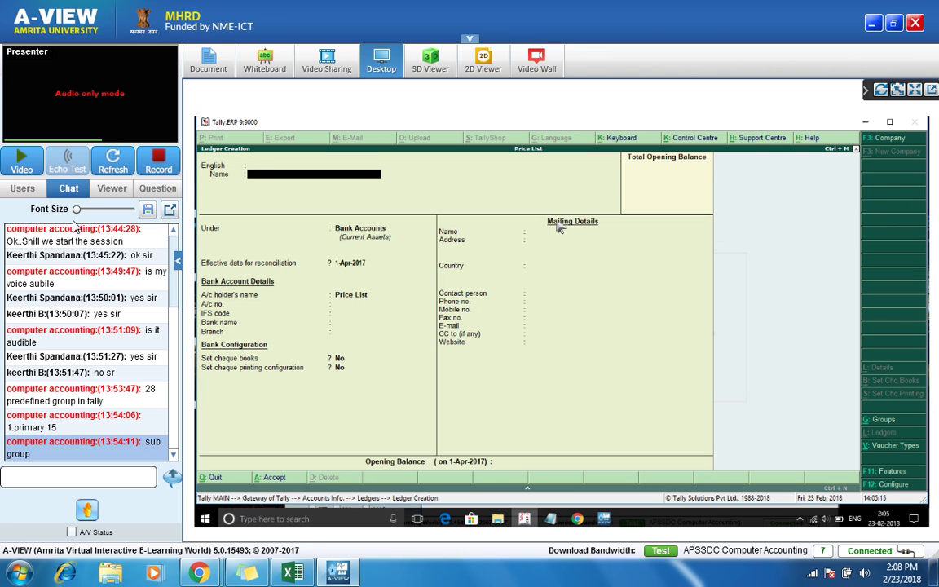
{"action": "type", "text": "Investnt"}
{"action": "key", "text": "Return"}
{"action": "key", "text": "Return"}
{"action": "key", "text": "Return"}
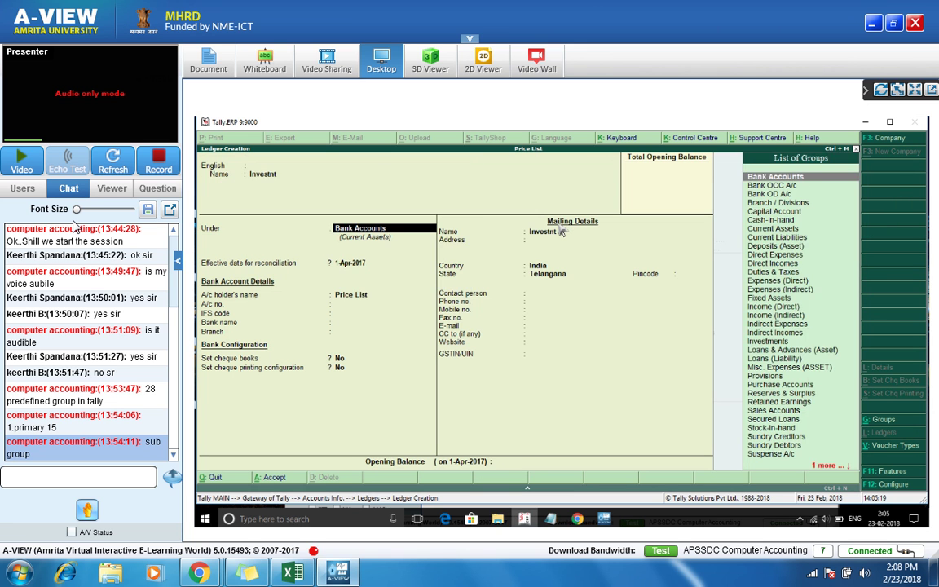
{"action": "key", "text": "Up"}
{"action": "key", "text": "Up"}
{"action": "key", "text": "Up"}
{"action": "key", "text": "BackSpace"}
{"action": "key", "text": "BackSpace"}
{"action": "type", "text": "ment"}
Step: Place the Investment ledger under the Investments group, save it and return to the Gateway of Tally
{"action": "key", "text": "Return"}
{"action": "key", "text": "Return"}
{"action": "key", "text": "Return"}
{"action": "type", "text": "i"}
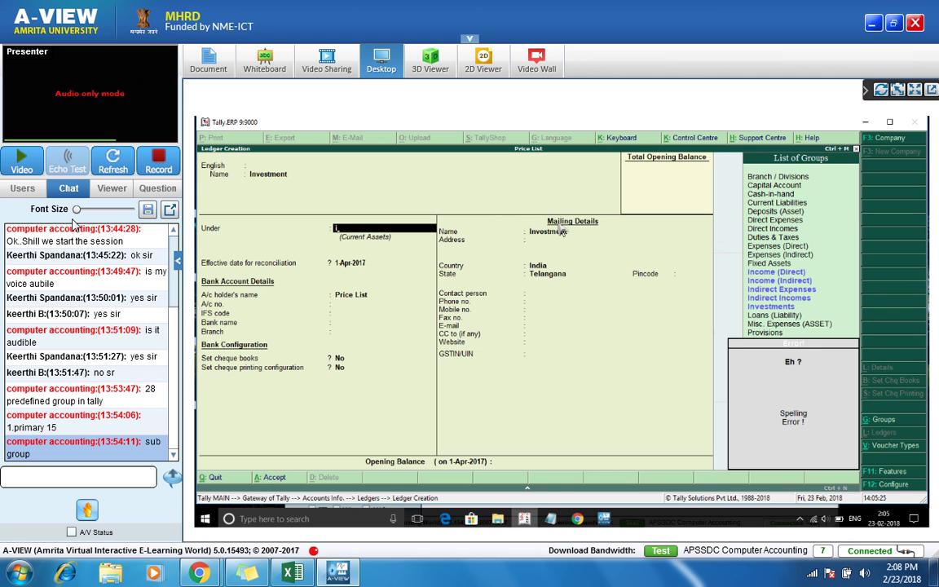
{"action": "key", "text": "BackSpace"}
{"action": "key", "text": "Down"}
{"action": "key", "text": "Down"}
{"action": "key", "text": "Return"}
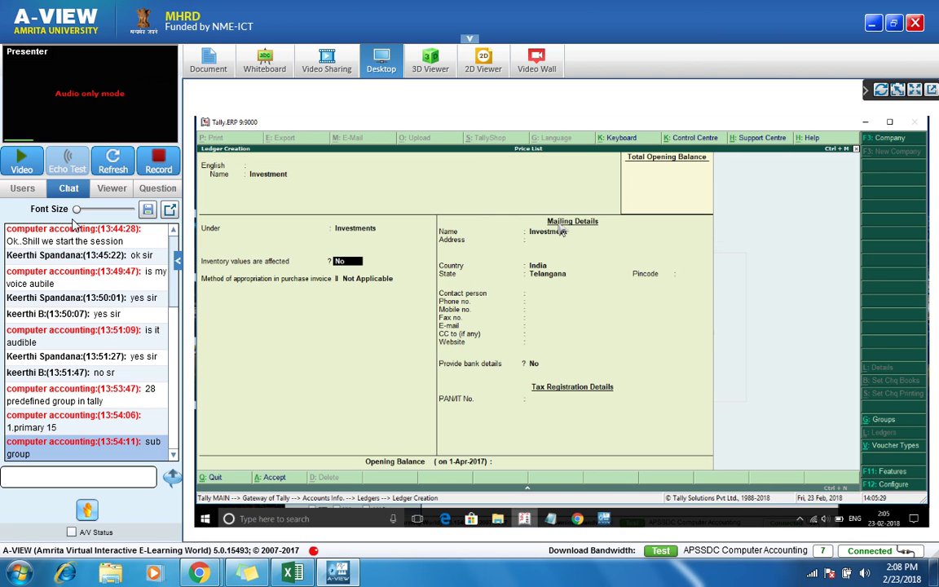
{"action": "key", "text": "ctrl+a"}
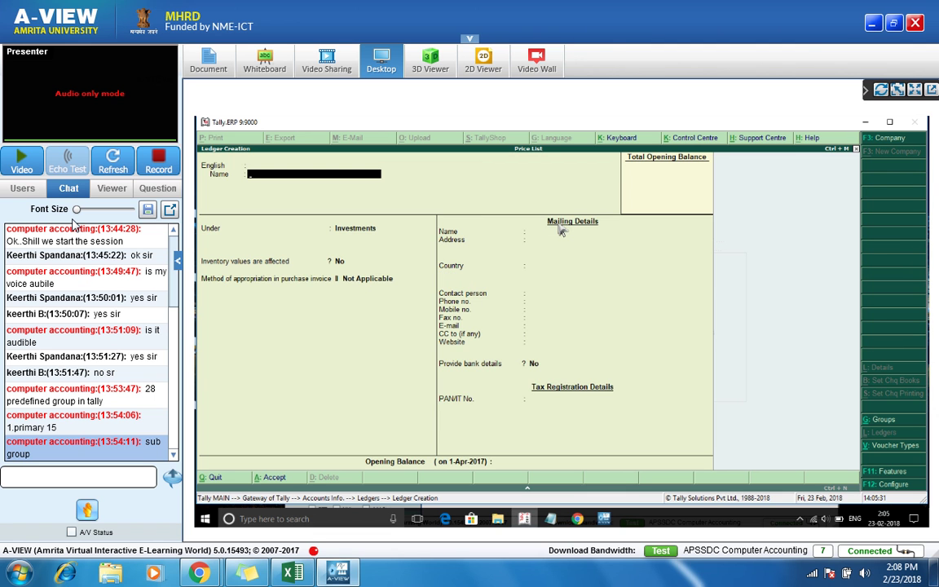
{"action": "key", "text": "Escape"}
{"action": "key", "text": "y"}
{"action": "key", "text": "Escape"}
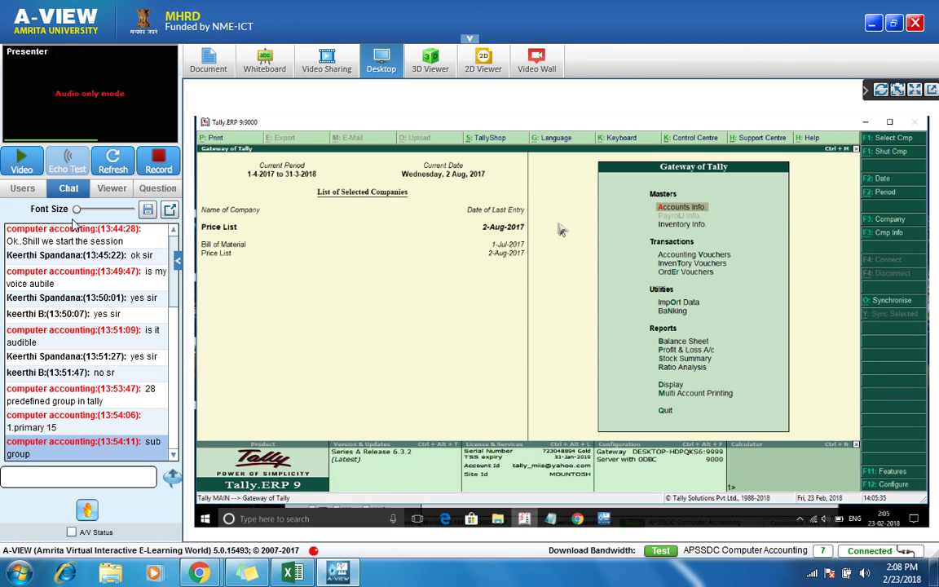
Step: Examine the Investments group in the detailed balance sheet, and go back to the ledger options
{"action": "key", "text": "b"}
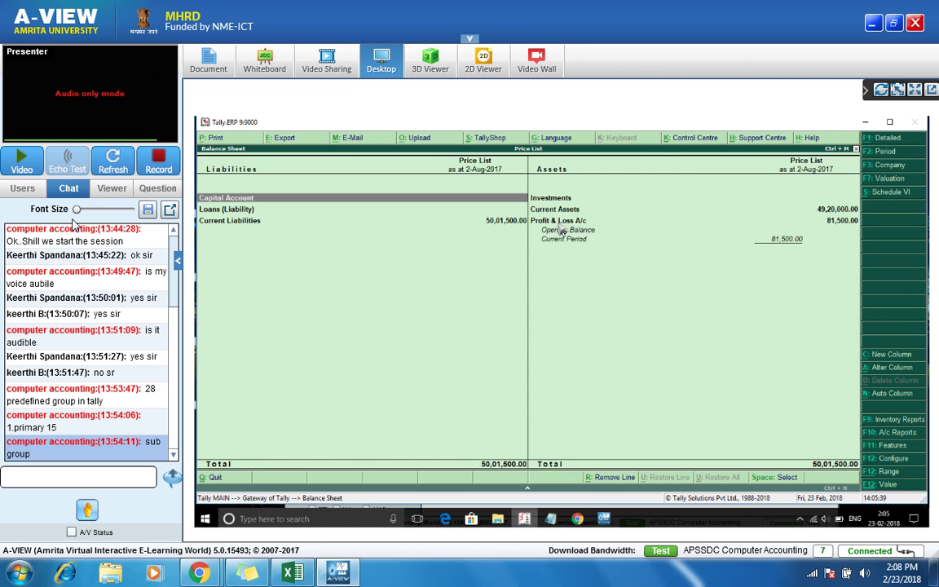
{"action": "key", "text": "alt+F1"}
{"action": "left_click", "coordinate": [565, 199]}
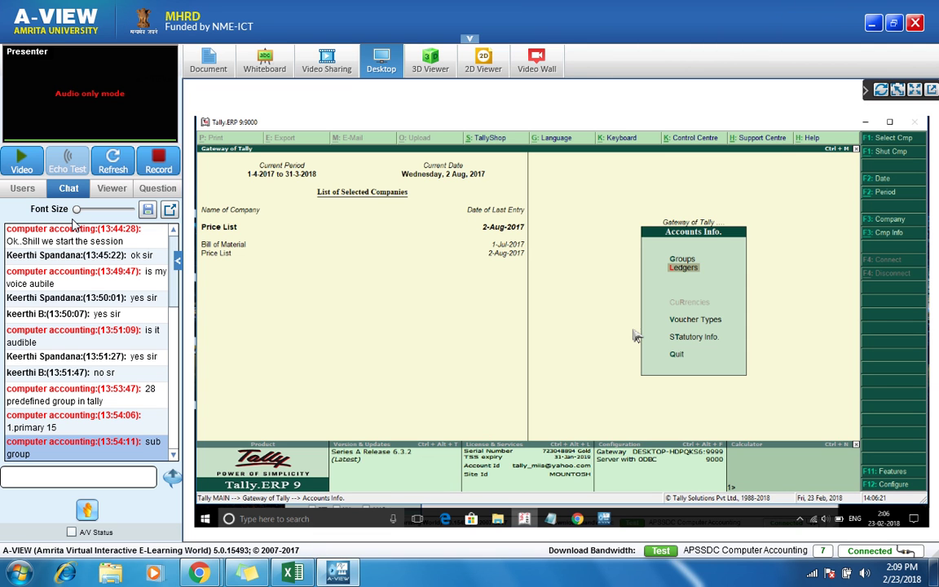
{"action": "key", "text": "Return"}
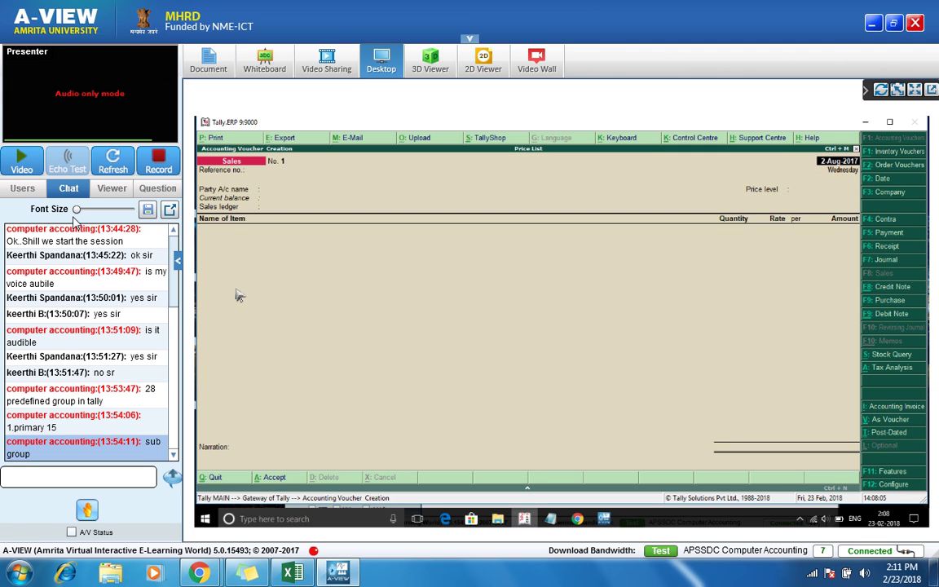
Step: Switch the voucher entry from Sales to Journal and bring up the full ledger list for the debit line
{"action": "key", "text": "F7"}
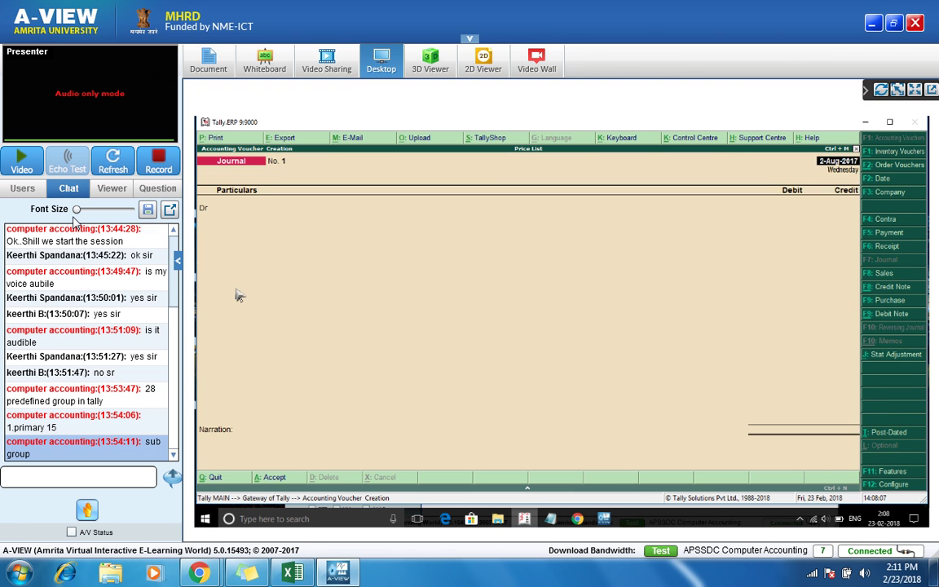
{"action": "key", "text": "Return"}
{"action": "type", "text": "Sale"}
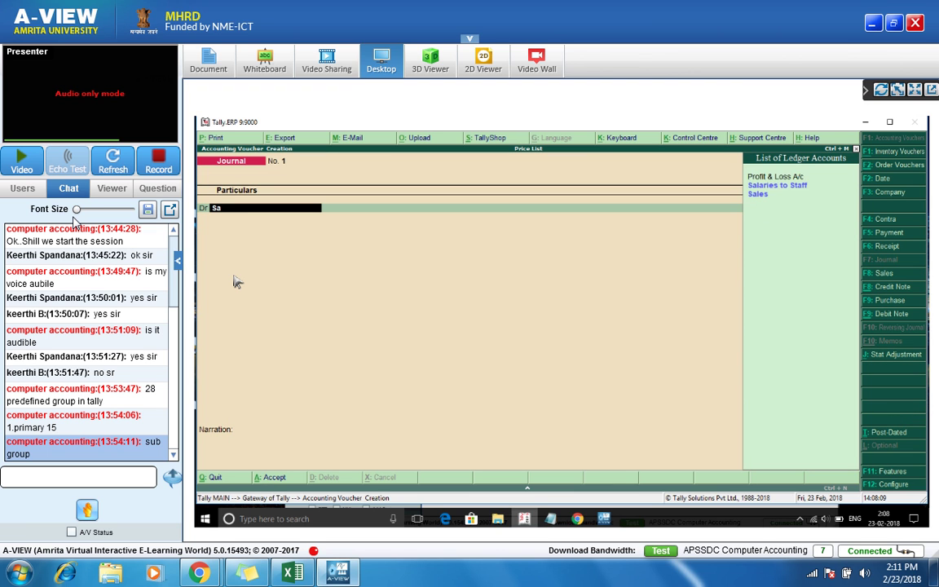
{"action": "key", "text": "BackSpace"}
{"action": "key", "text": "BackSpace"}
{"action": "key", "text": "BackSpace"}
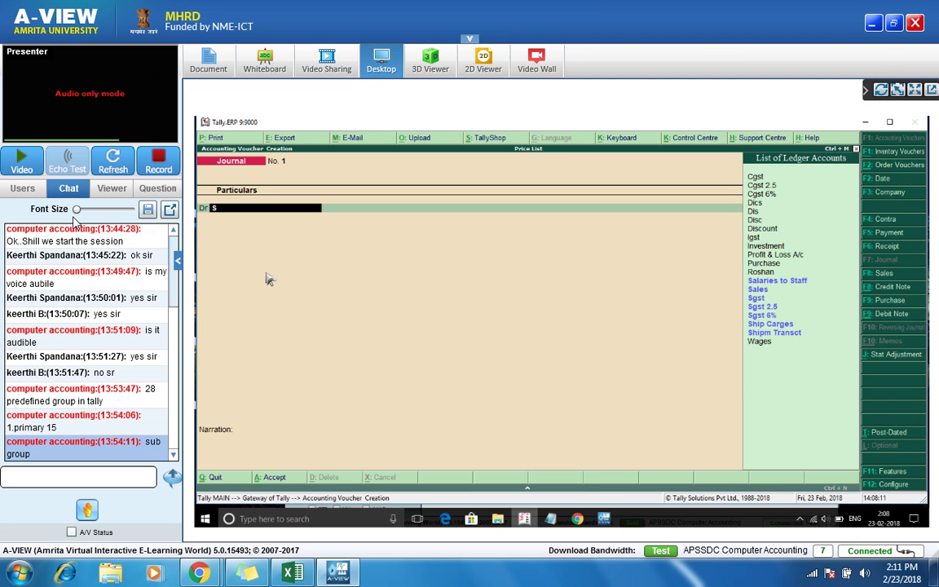
{"action": "key", "text": "BackSpace"}
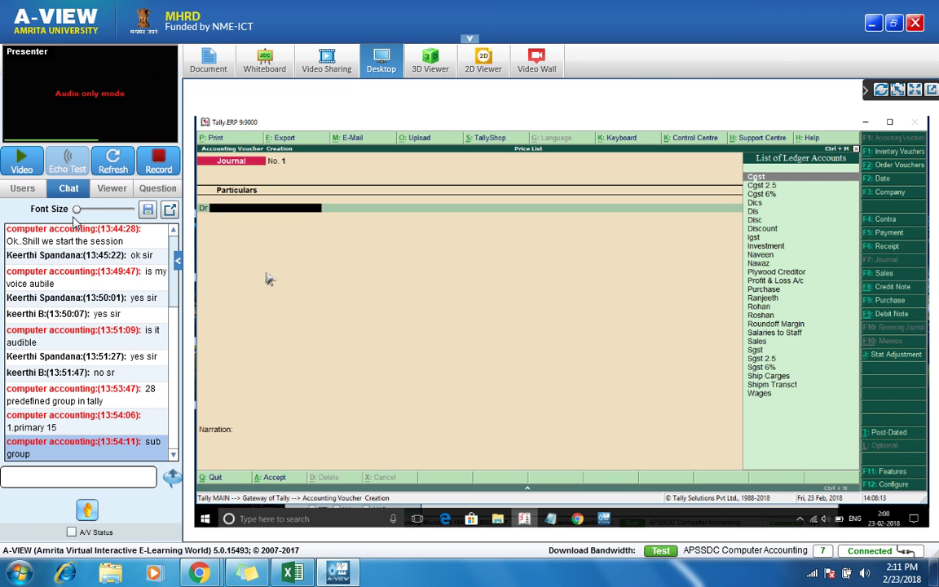
Step: Debit Salaries to Staff with 20000 in the journal voucher, leaving the inventory allocations empty
{"action": "key", "text": "Down"}
{"action": "key", "text": "Down"}
{"action": "key", "text": "Down"}
{"action": "key", "text": "Down"}
{"action": "key", "text": "Down"}
{"action": "key", "text": "Down"}
{"action": "key", "text": "Down"}
{"action": "key", "text": "Down"}
{"action": "key", "text": "Down"}
{"action": "key", "text": "Down"}
{"action": "key", "text": "Down"}
{"action": "key", "text": "Down"}
{"action": "key", "text": "Down"}
{"action": "key", "text": "Down"}
{"action": "key", "text": "Down"}
{"action": "key", "text": "Down"}
{"action": "key", "text": "Down"}
{"action": "key", "text": "Down"}
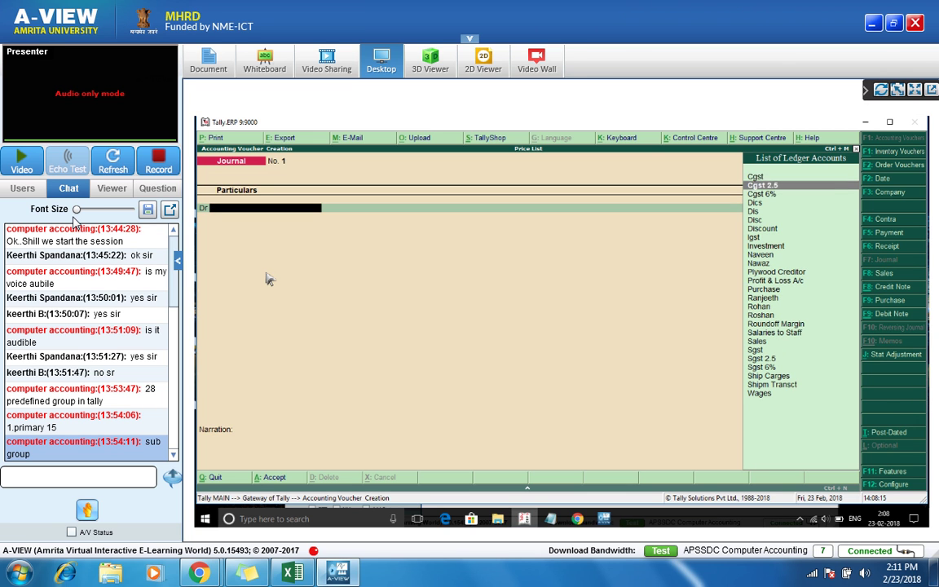
{"action": "key", "text": "Return"}
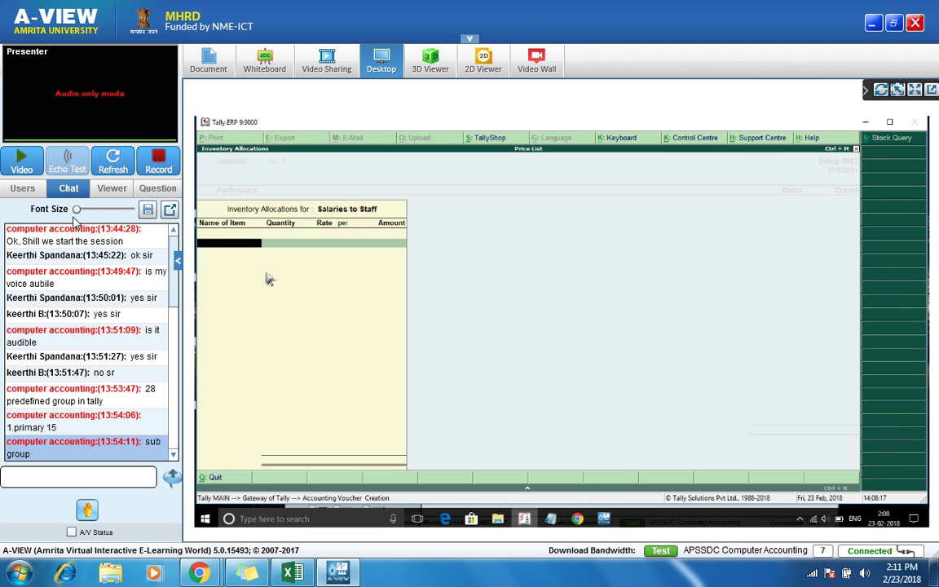
{"action": "key", "text": "Return"}
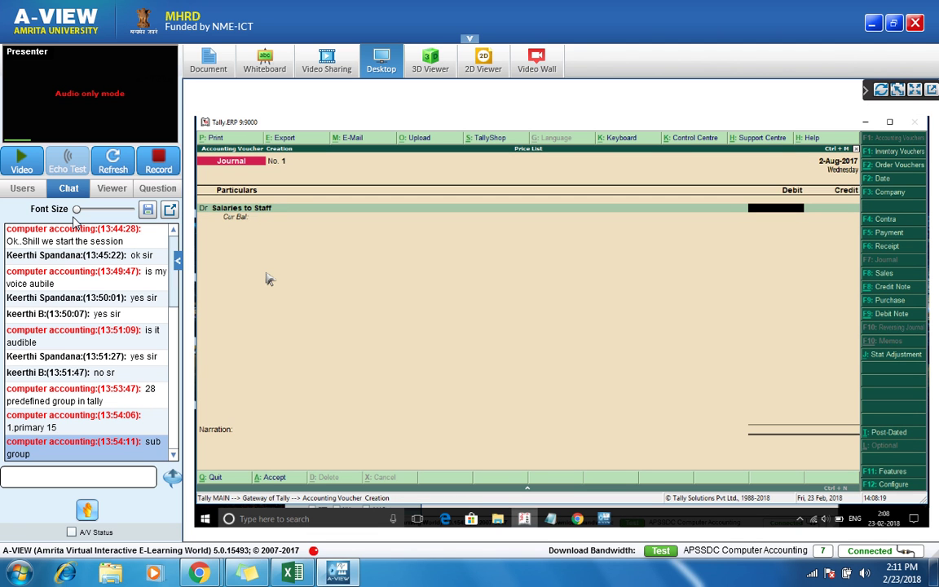
{"action": "type", "text": "20000"}
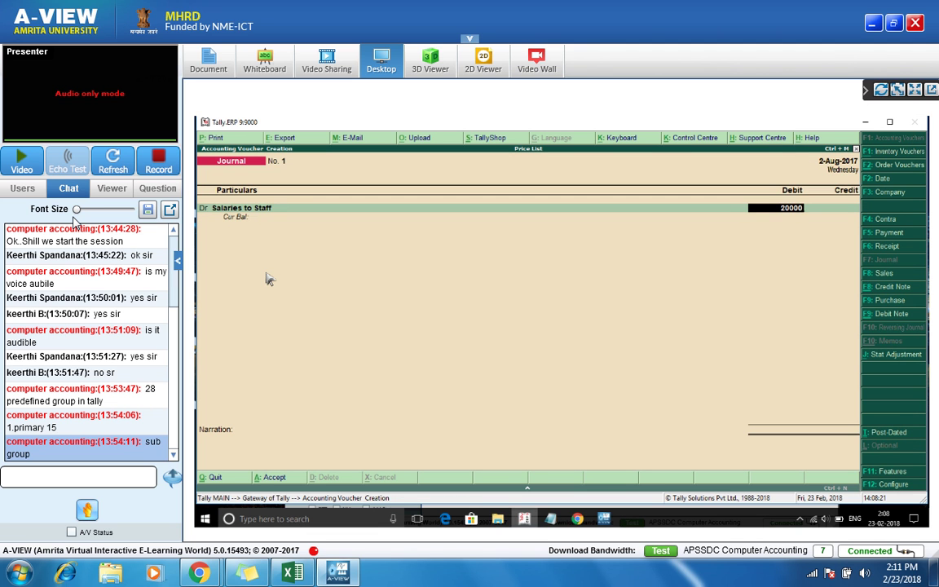
Step: Start a new ledger named Salary Payable from the journal voucher's credit line
{"action": "key", "text": "Return"}
{"action": "key", "text": "Return"}
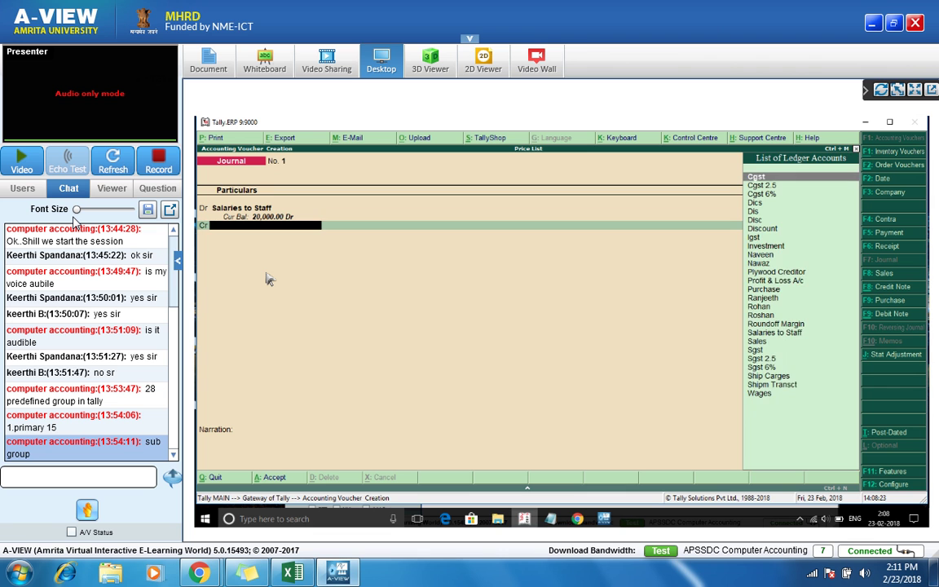
{"action": "type", "text": "s"}
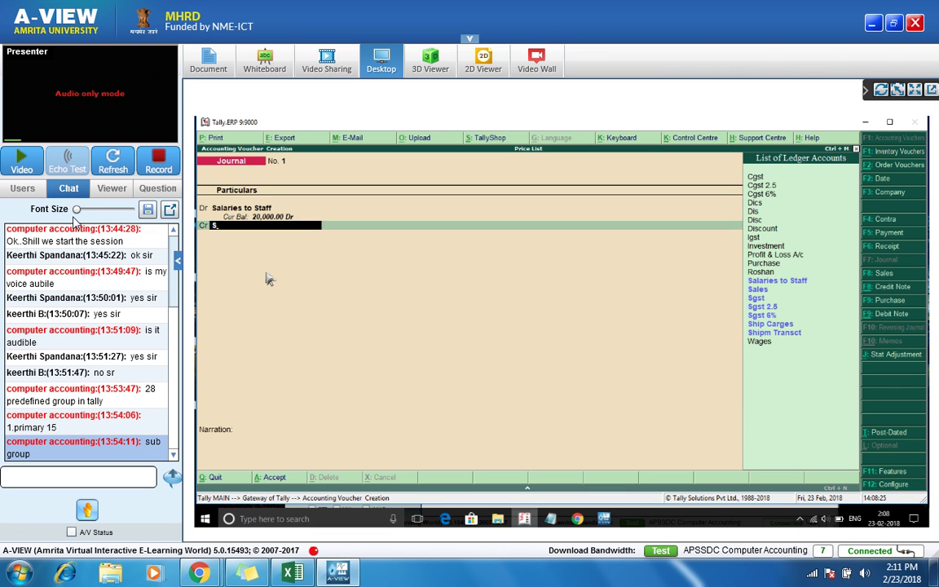
{"action": "key", "text": "BackSpace"}
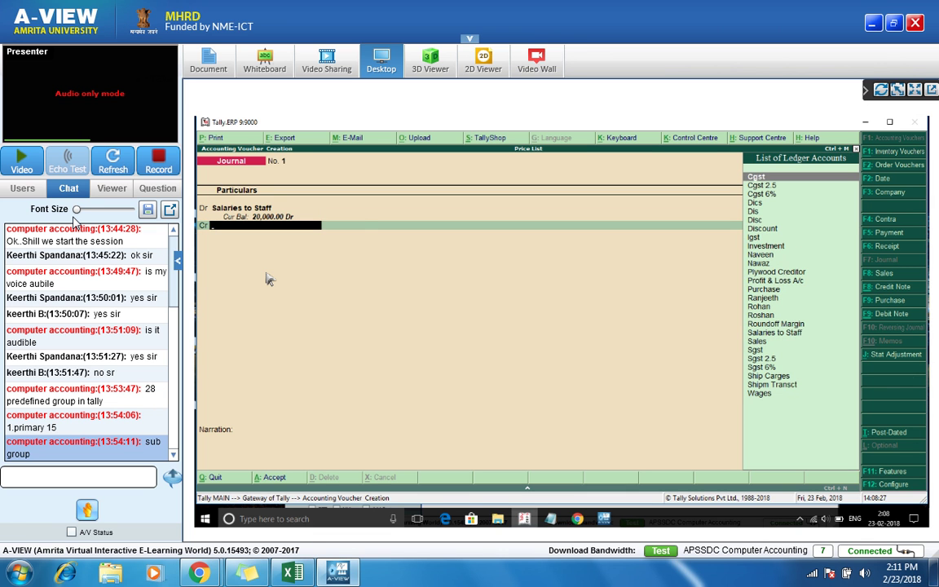
{"action": "key", "text": "alt+c"}
{"action": "type", "text": "Salr"}
{"action": "key", "text": "BackSpace"}
{"action": "type", "text": "arty"}
{"action": "key", "text": "BackSpace"}
{"action": "key", "text": "BackSpace"}
{"action": "type", "text": "Payabl"}
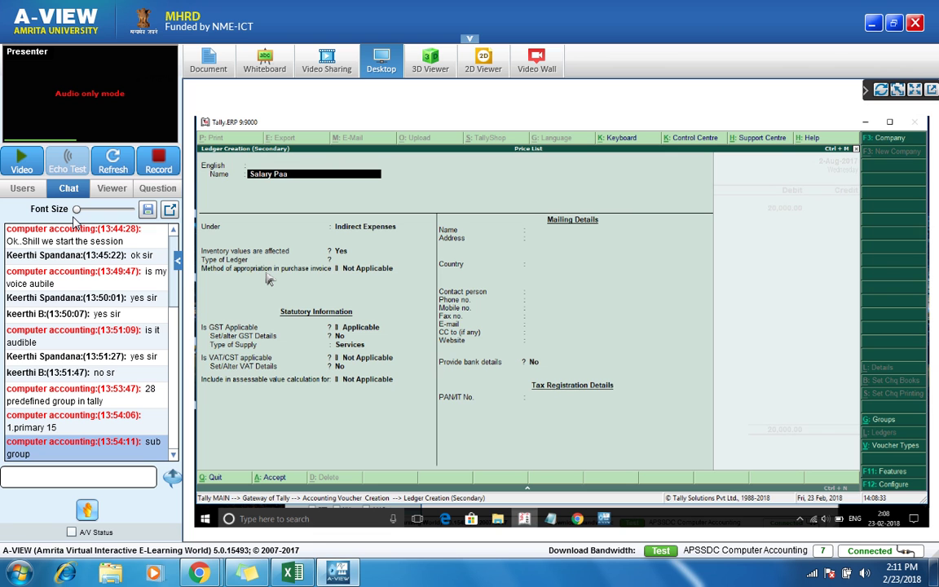
{"action": "type", "text": "e"}
{"action": "key", "text": "Return"}
Step: Place the Salary Payable ledger under the Current Liabilities group and save it, leaving the extra name language empty
{"action": "key", "text": "Return"}
{"action": "key", "text": "Return"}
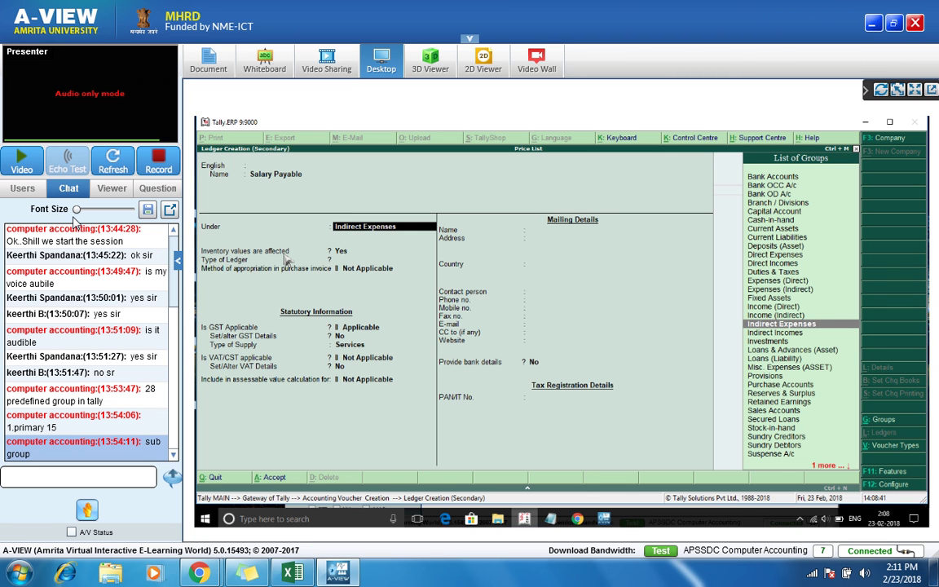
{"action": "type", "text": "cur"}
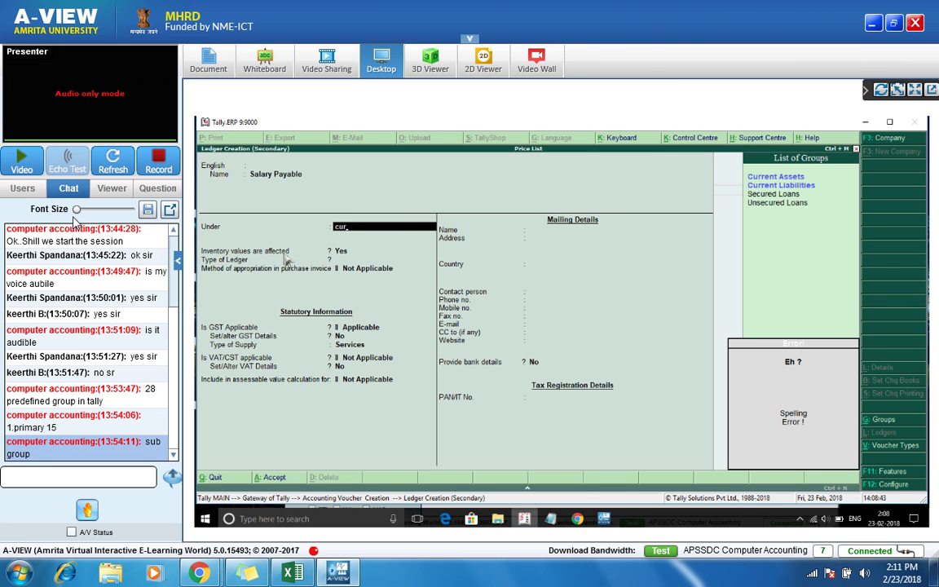
{"action": "key", "text": "Down"}
{"action": "key", "text": "Return"}
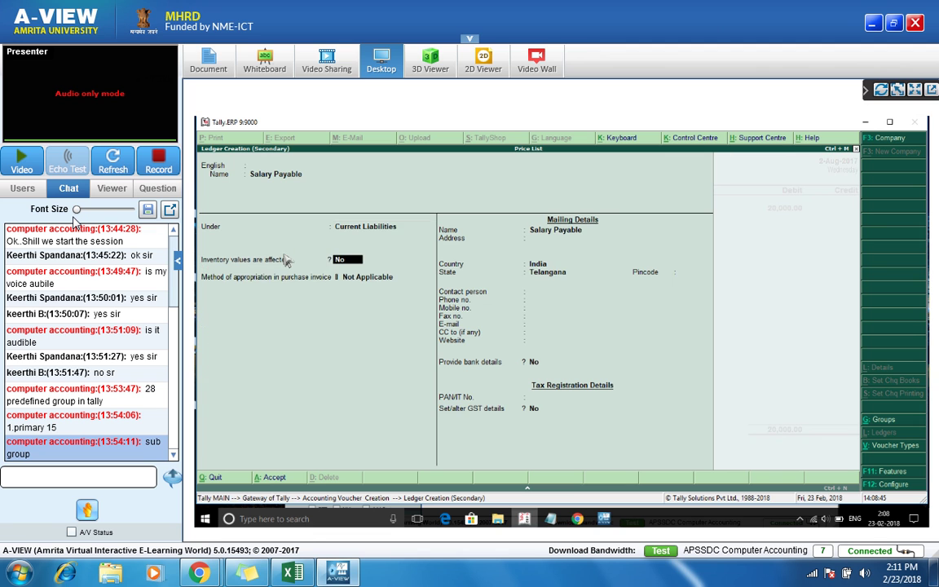
{"action": "key", "text": "ctrl+a"}
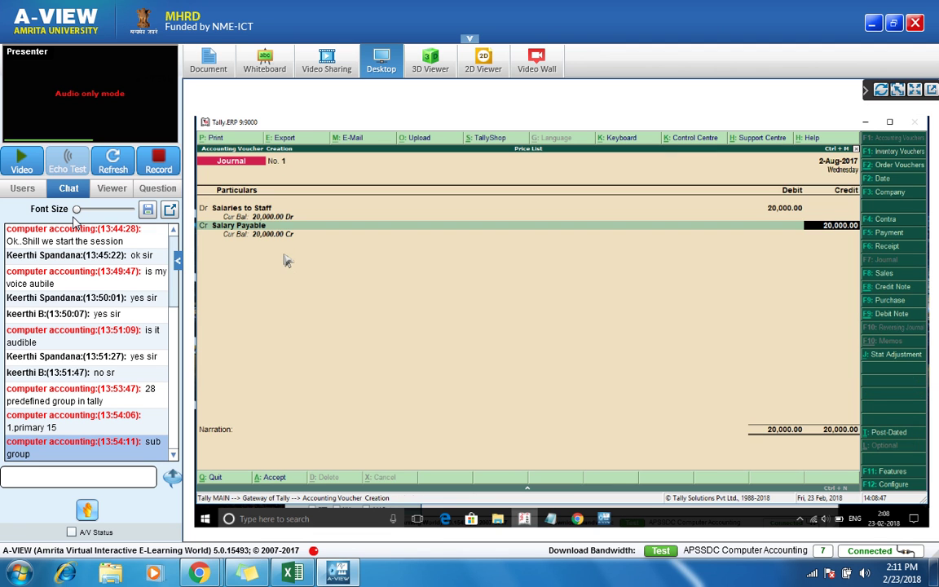
Step: Credit Salary Payable with 20,000 and save the journal voucher without a narration
{"action": "key", "text": "Return"}
{"action": "key", "text": "Return"}
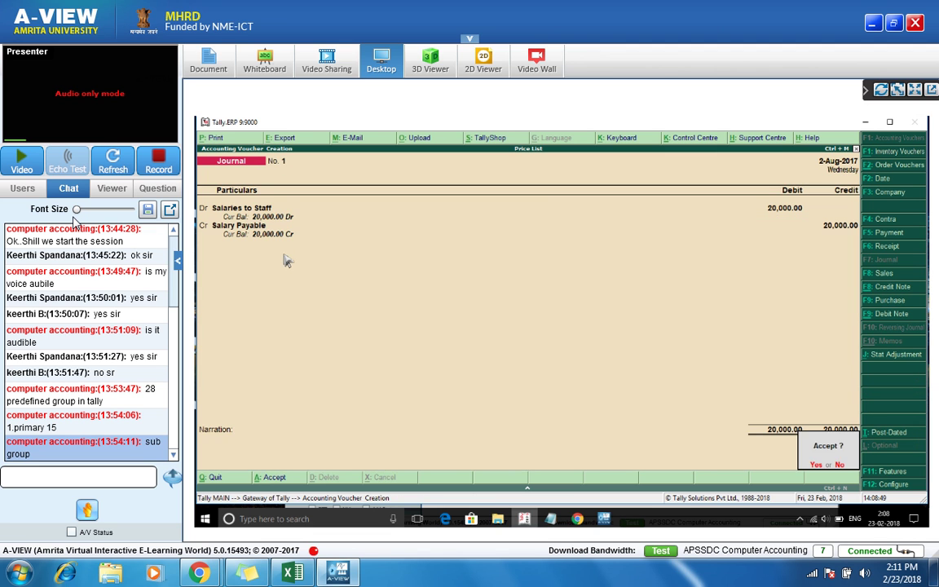
{"action": "key", "text": "y"}
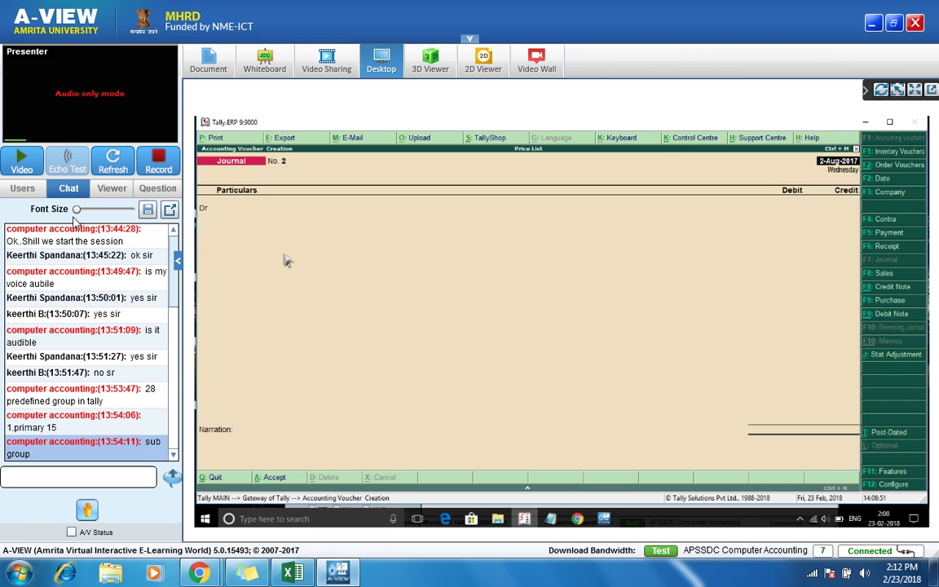
Step: Examine Salaries to Staff in the profit and loss account and Salary Payable under Current Liabilities in the detailed balance sheet
{"action": "key", "text": "F5"}
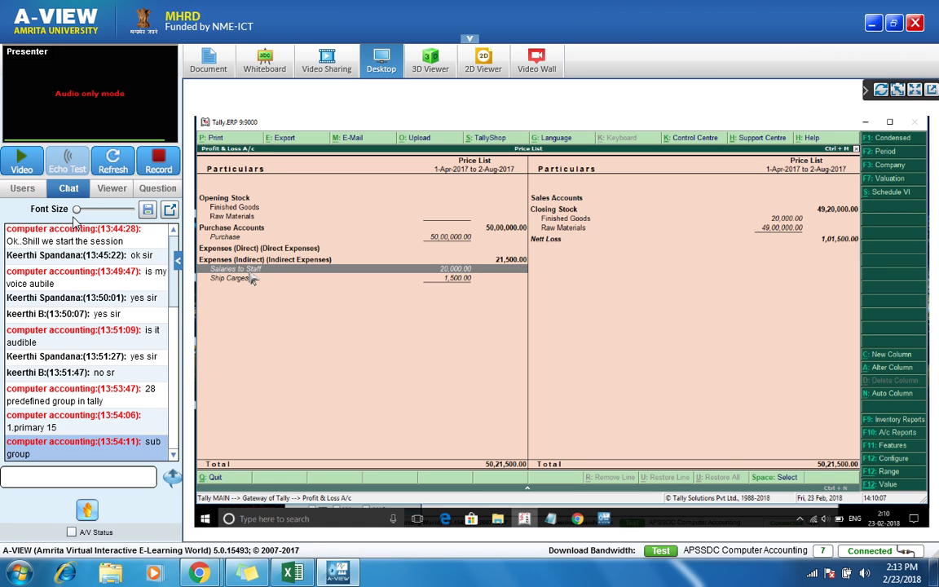
{"action": "key", "text": "Escape"}
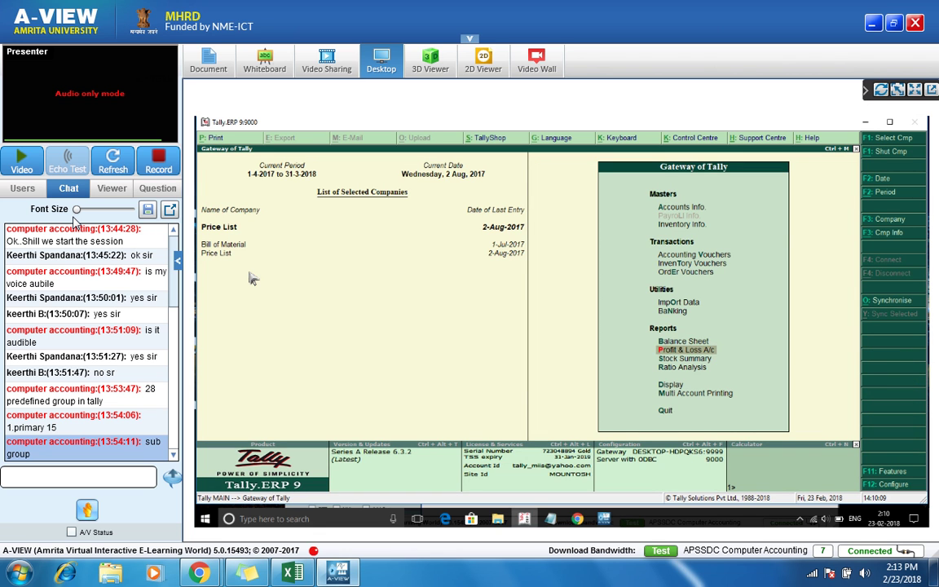
{"action": "key", "text": "Up"}
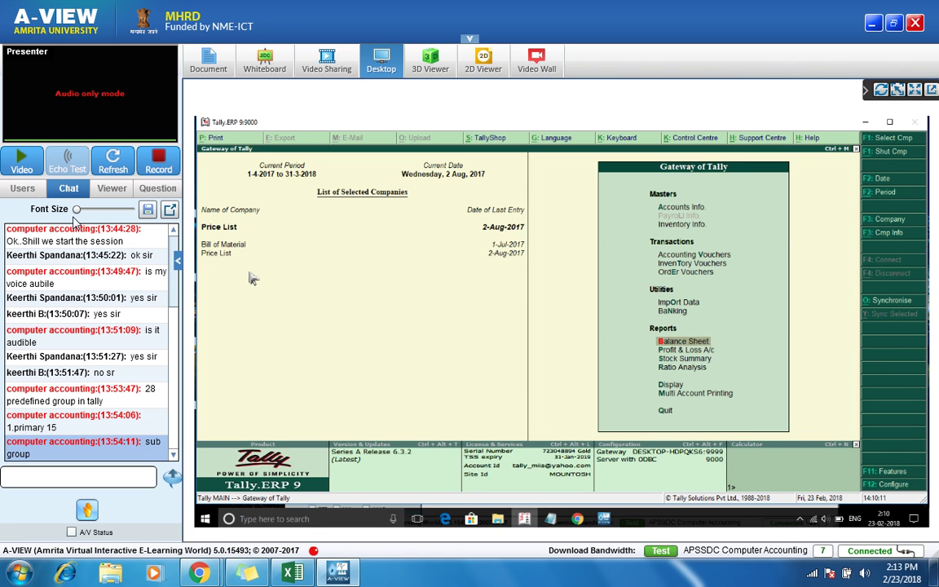
{"action": "key", "text": "Return"}
{"action": "key", "text": "alt+F1"}
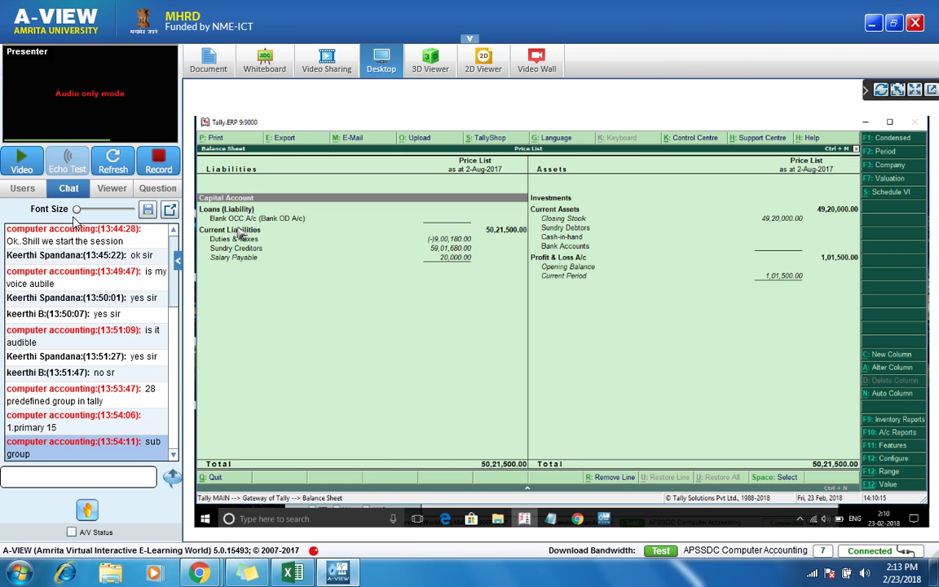
{"action": "left_click", "coordinate": [238, 230]}
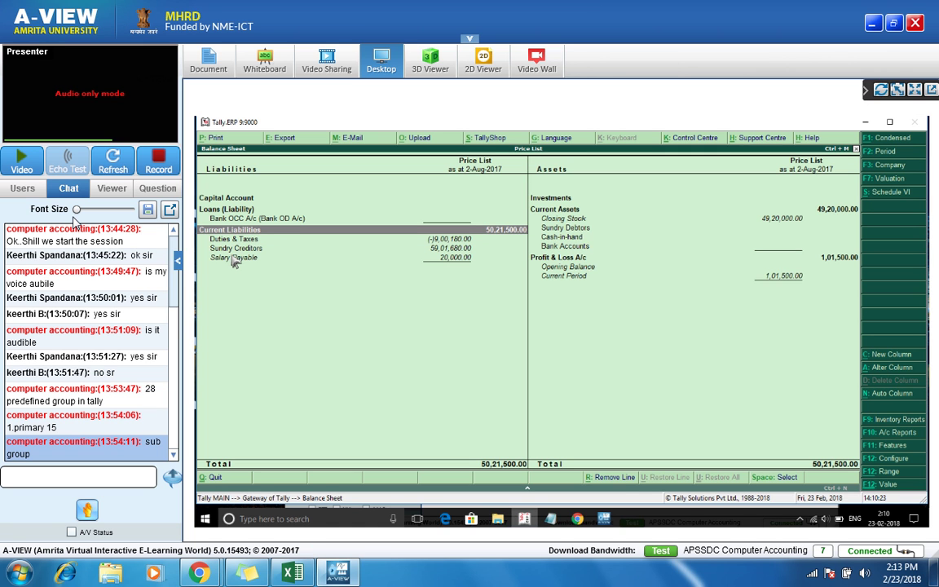
{"action": "left_click", "coordinate": [235, 259]}
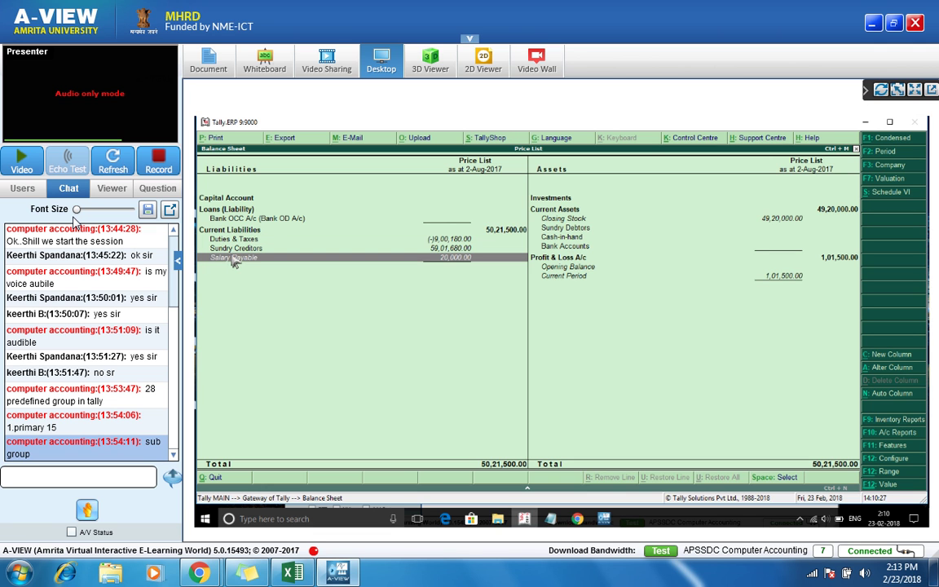
{"action": "key", "text": "Escape"}
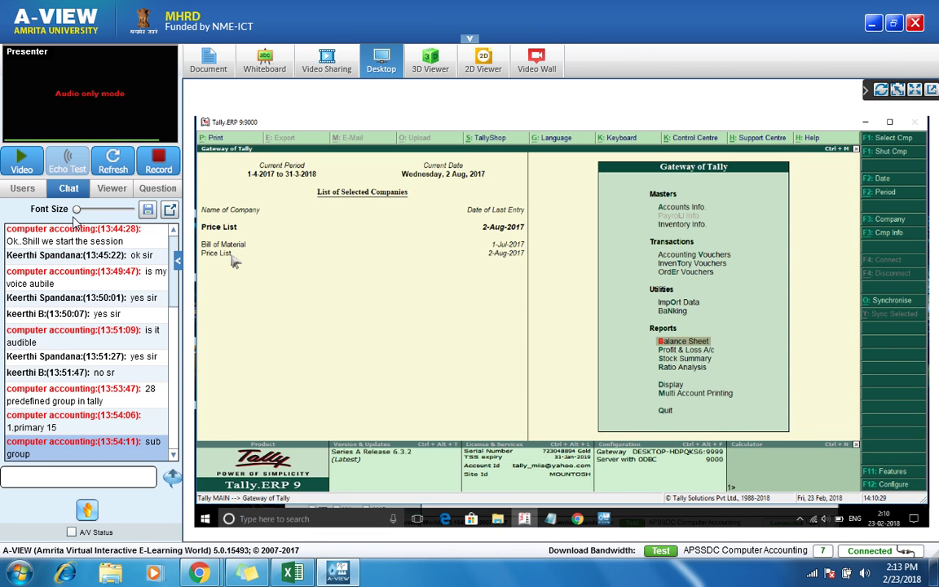
Step: Start a payment voucher from the Icici Bank account with Salary Payable as its particulars, leaving the party details empty
{"action": "key", "text": "v"}
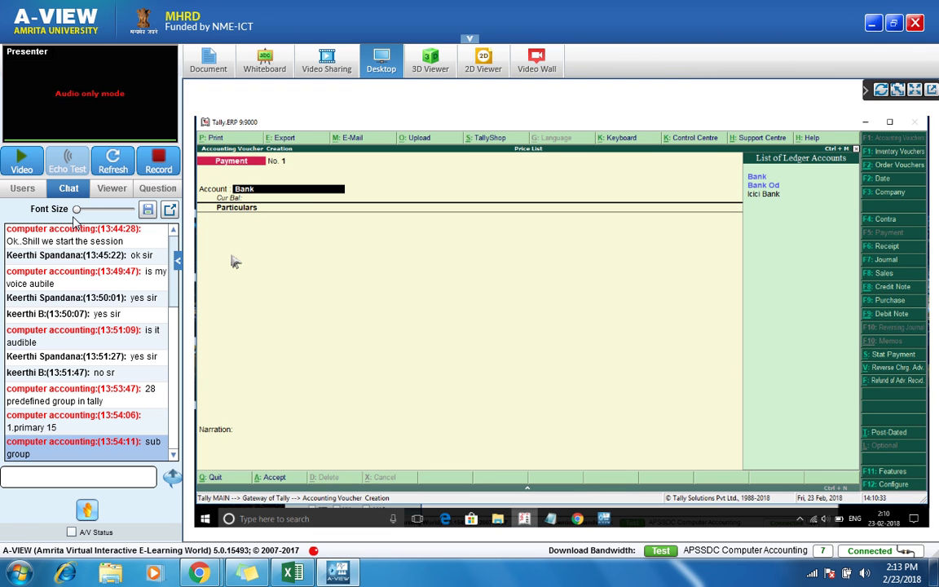
{"action": "key", "text": "Return"}
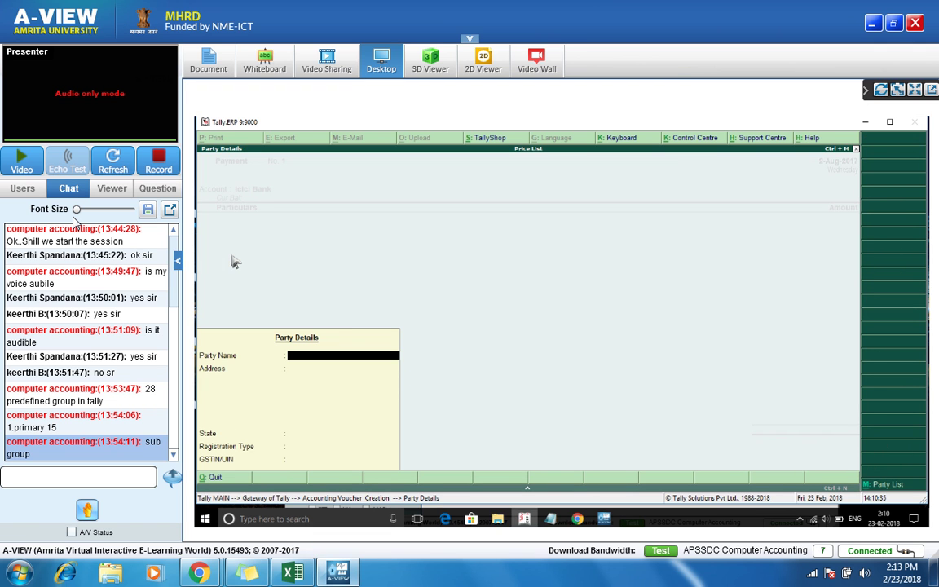
{"action": "key", "text": "Return"}
{"action": "type", "text": "Sal"}
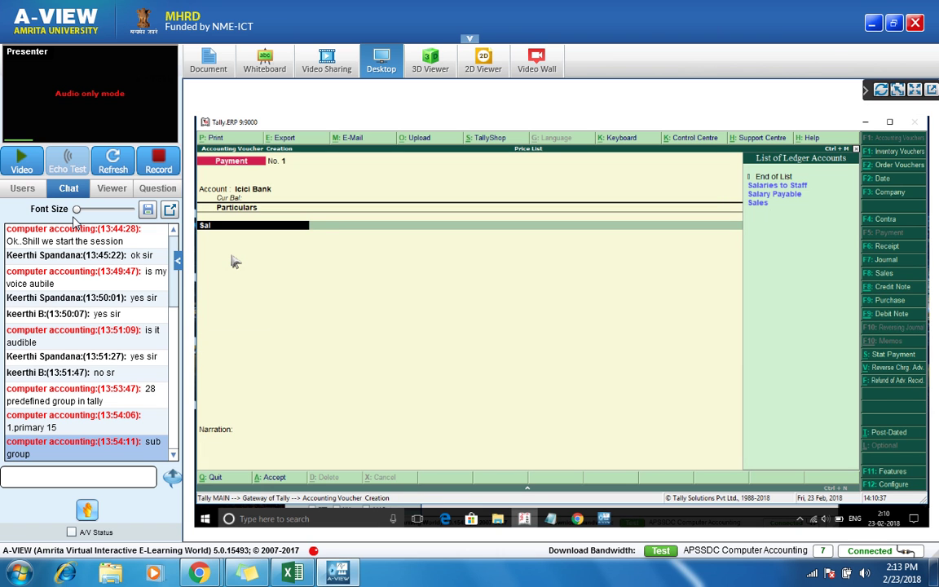
{"action": "key", "text": "Down"}
{"action": "key", "text": "Return"}
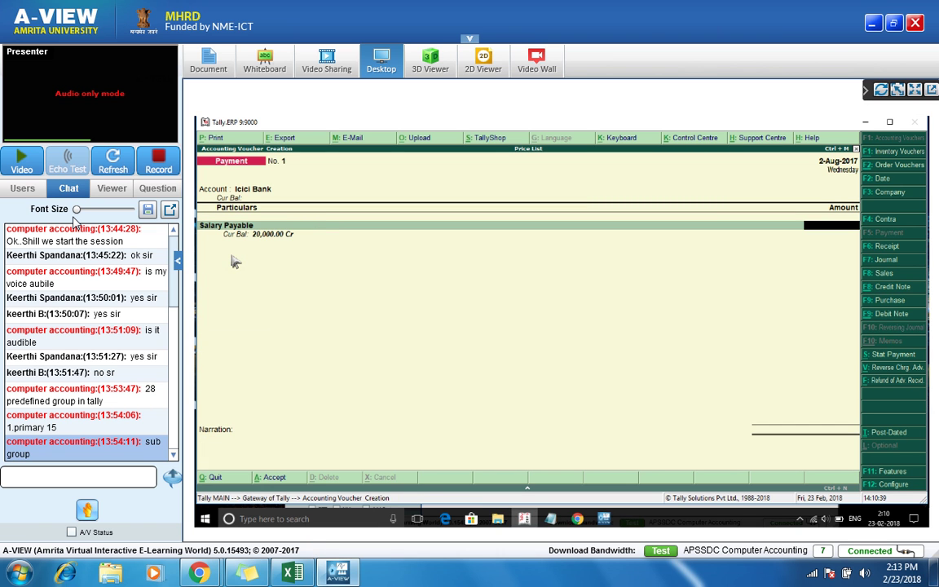
Step: Set the Salary Payable payment to 20000, save the voucher and return to the Gateway of Tally
{"action": "type", "text": "20000"}
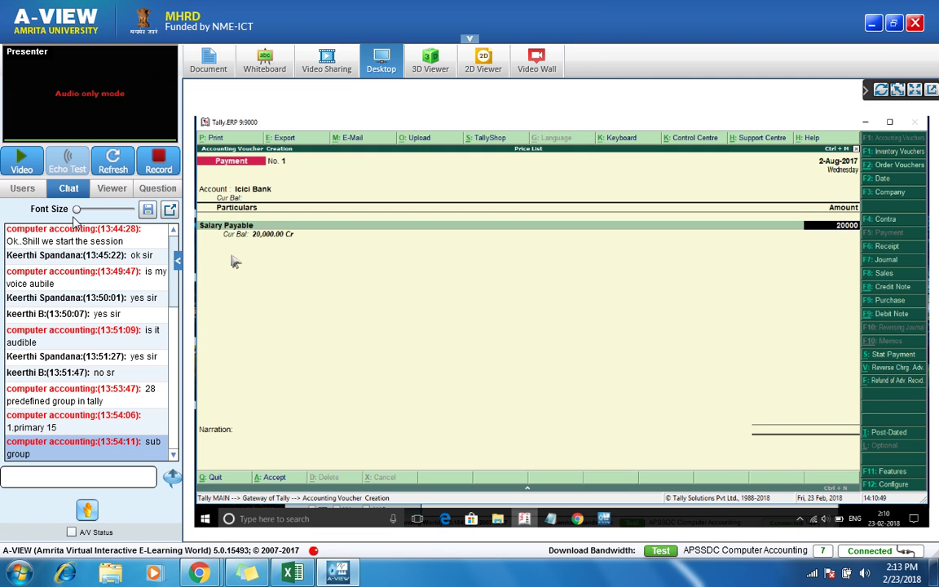
{"action": "key", "text": "Return"}
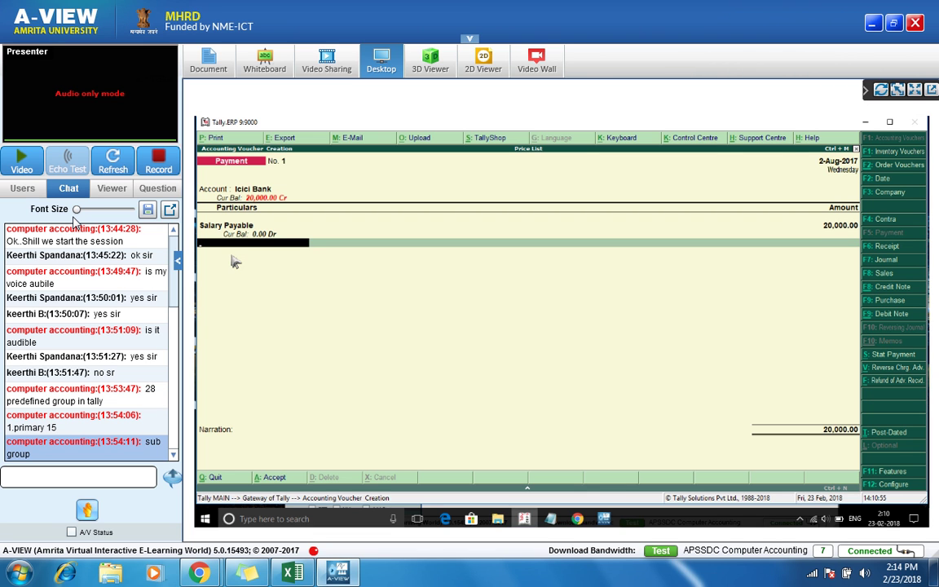
{"action": "key", "text": "ctrl+a"}
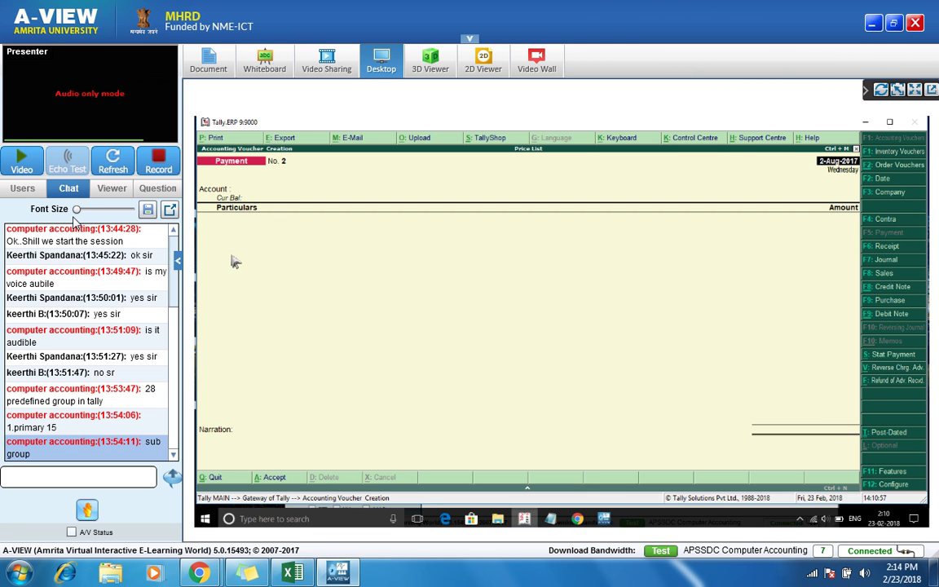
{"action": "key", "text": "Escape"}
{"action": "key", "text": "y"}
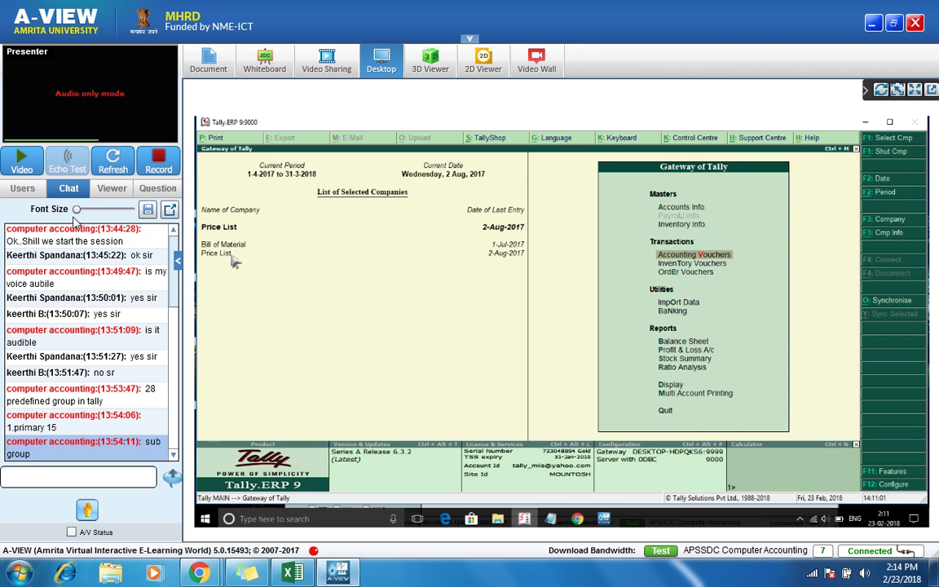
Step: Open voucher entry again and switch it from Payment to Journal, ready for the debit ledger
{"action": "key", "text": "v"}
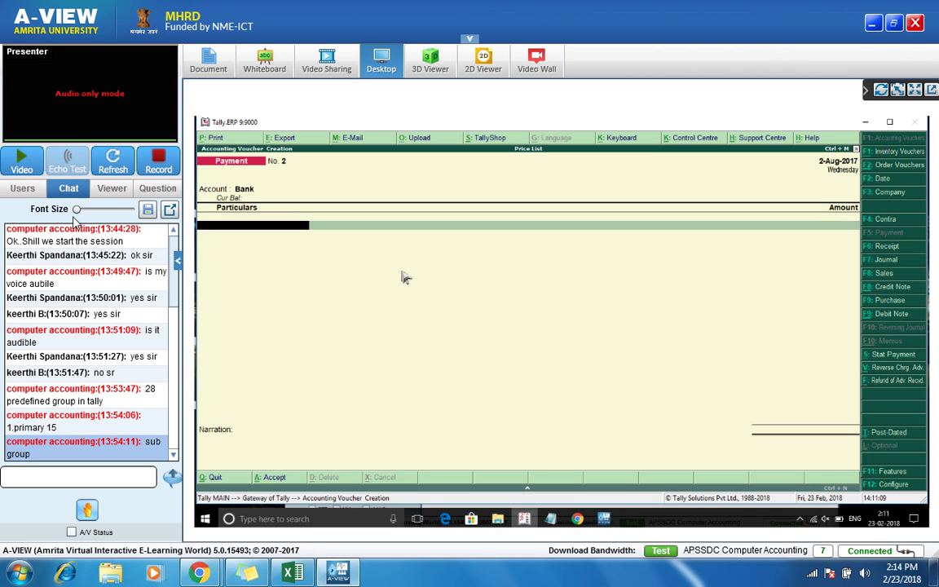
{"action": "key", "text": "F7"}
{"action": "key", "text": "Return"}
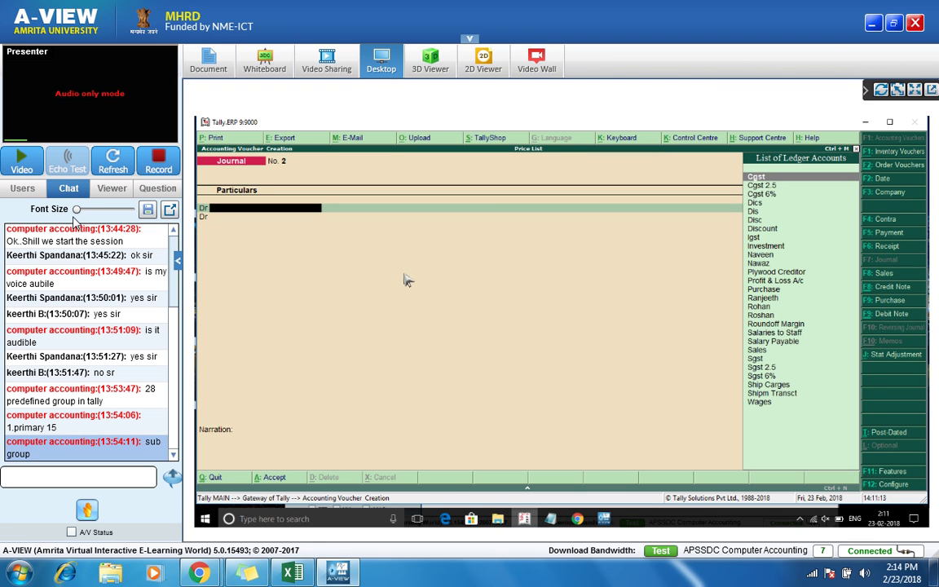
{"action": "key", "text": "alt+c"}
{"action": "type", "text": "Wages"}
{"action": "key", "text": "Return"}
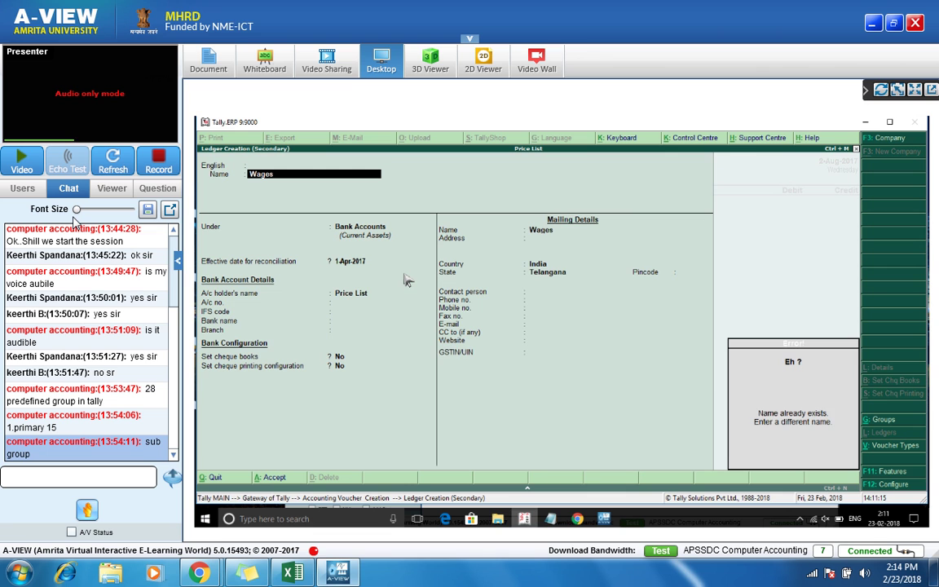
{"action": "key", "text": "Escape"}
{"action": "key", "text": "Escape"}
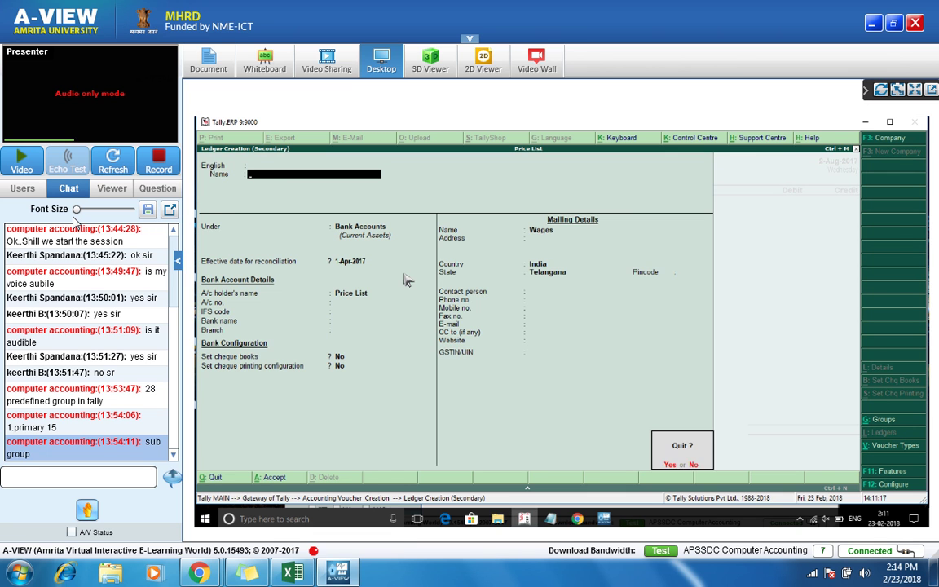
{"action": "key", "text": "Return"}
Step: Debit the existing Wages ledger with 10000 in the journal voucher
{"action": "type", "text": "Wa"}
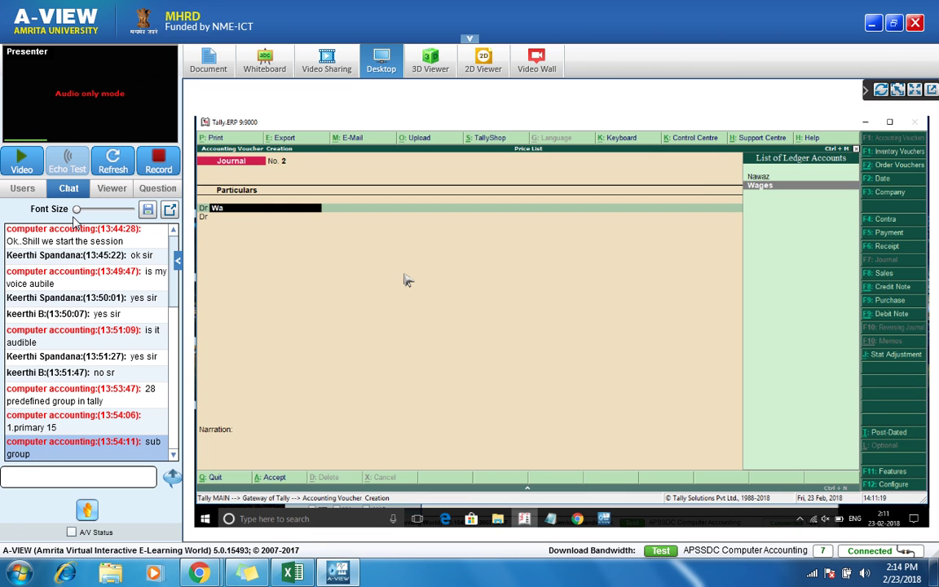
{"action": "key", "text": "Return"}
{"action": "type", "text": "10"}
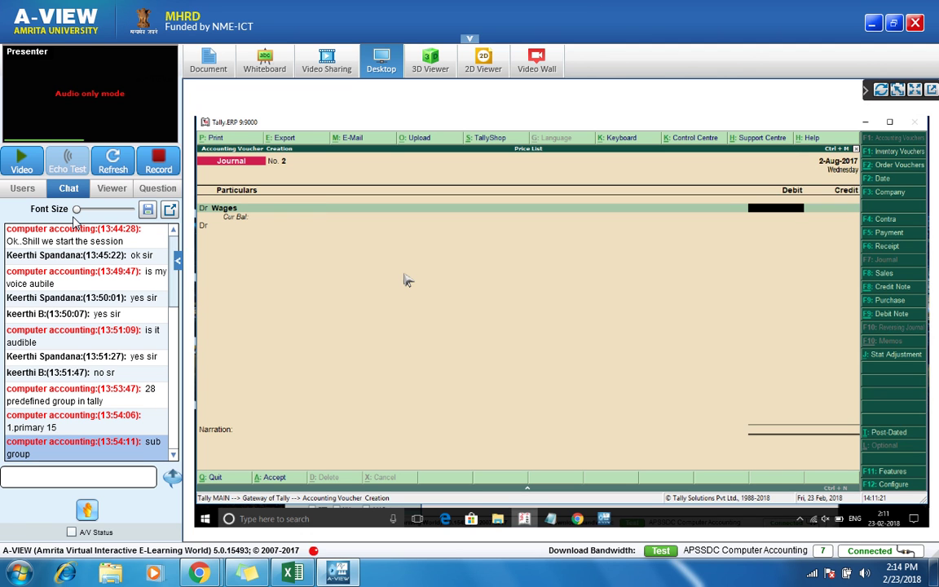
{"action": "type", "text": "000"}
{"action": "key", "text": "Return"}
{"action": "key", "text": "Return"}
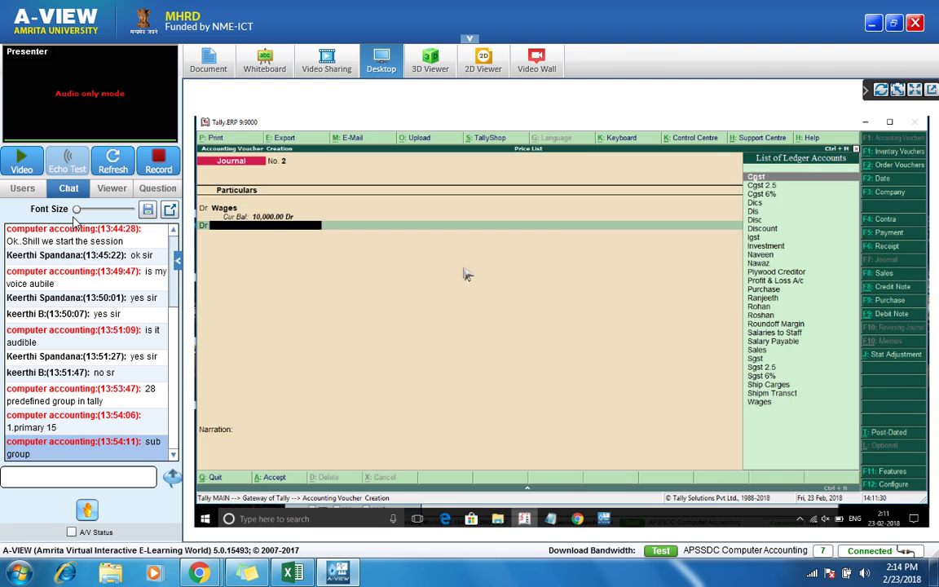
Step: Create a Wages Payable ledger under the Current Liabilities group from within the journal voucher, keeping the remaining ledger details at their defaults
{"action": "key", "text": "alt+c"}
{"action": "type", "text": "Wages Payab"}
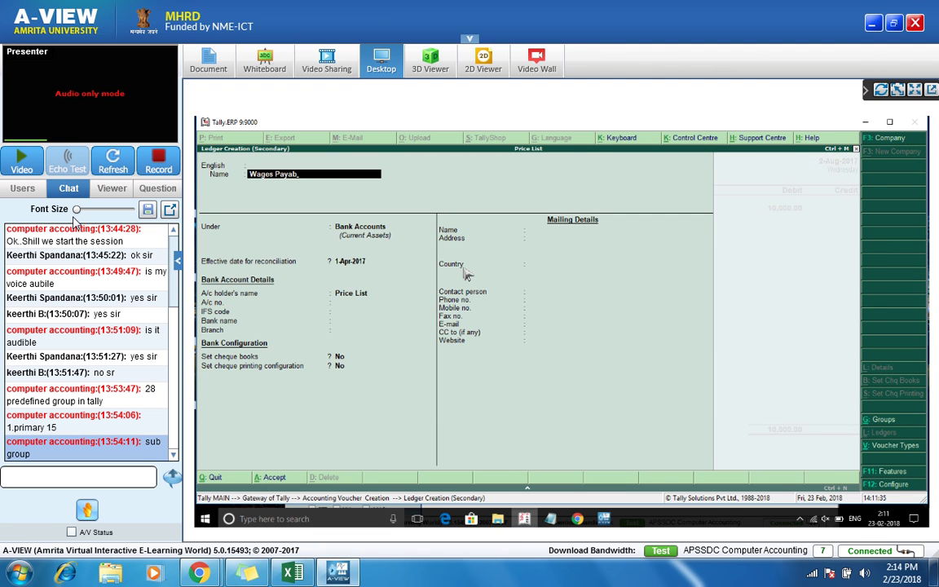
{"action": "type", "text": "le"}
{"action": "key", "text": "Return"}
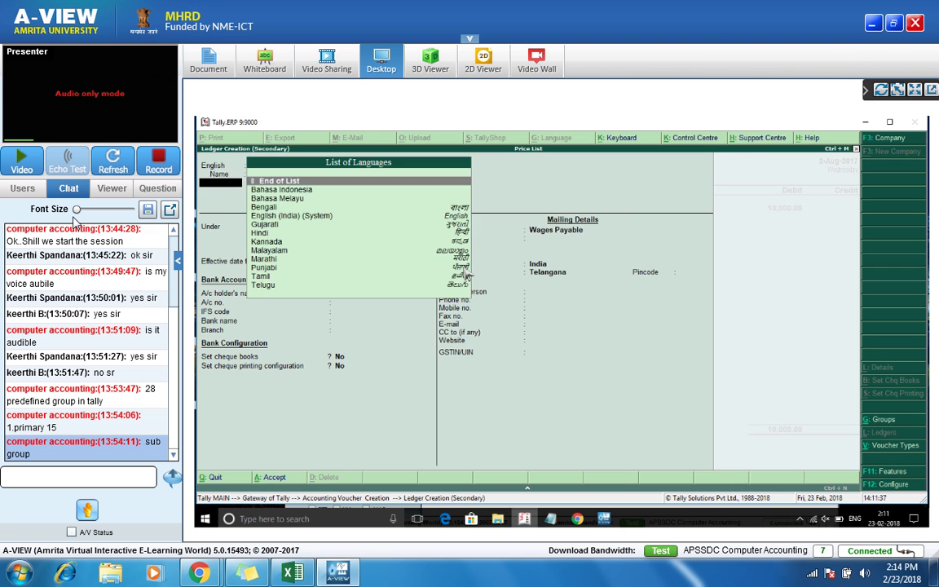
{"action": "key", "text": "Return"}
{"action": "type", "text": "Cure"}
{"action": "key", "text": "BackSpace"}
{"action": "key", "text": "Down"}
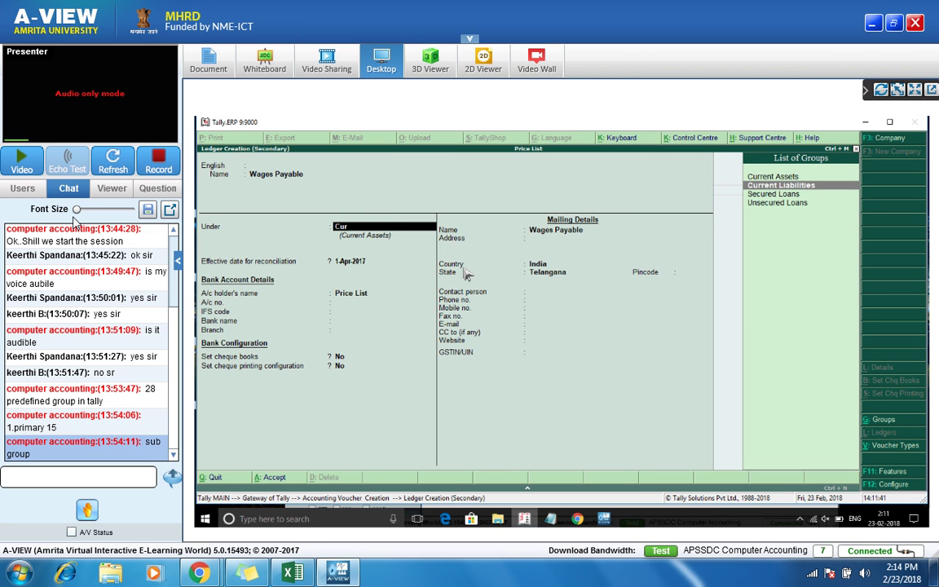
{"action": "key", "text": "Return"}
{"action": "key", "text": "Return"}
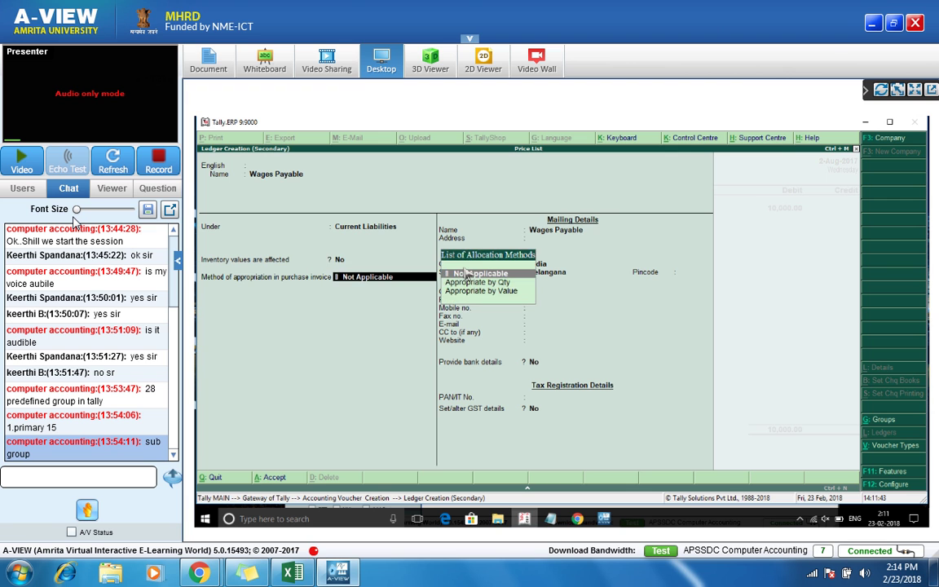
{"action": "key", "text": "Return"}
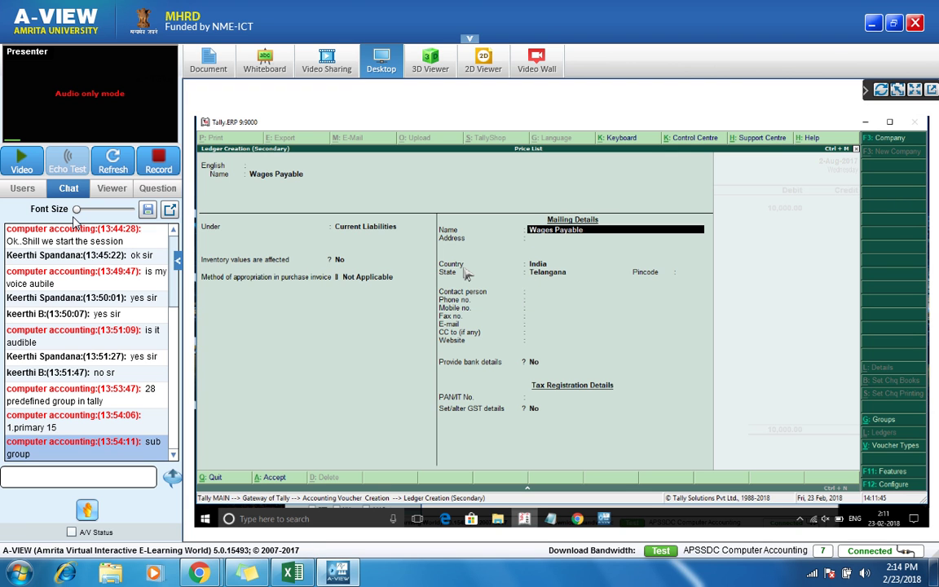
{"action": "key", "text": "ctrl+a"}
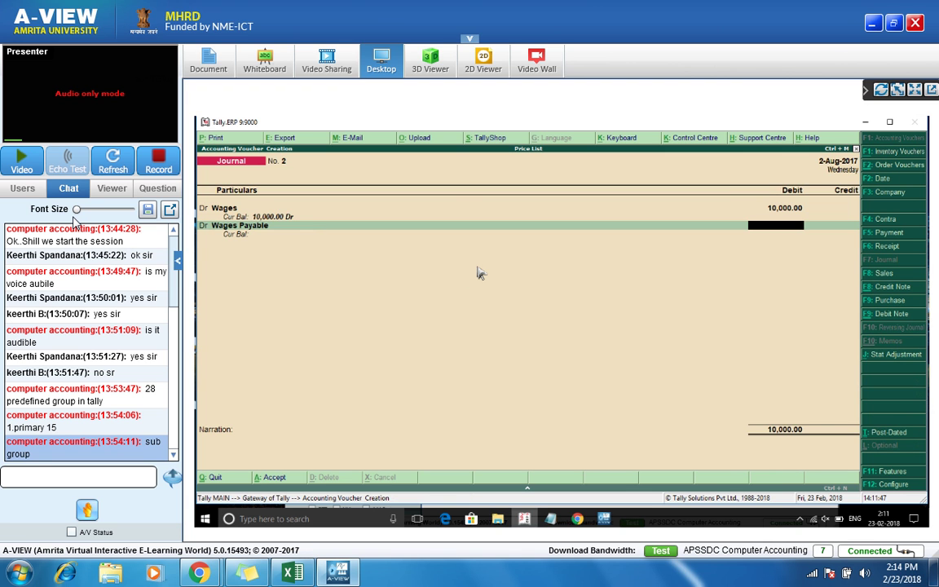
Step: Change the Wages Payable line from debit to credit for 10,000 and save the journal voucher
{"action": "key", "text": "BackSpace"}
{"action": "key", "text": "BackSpace"}
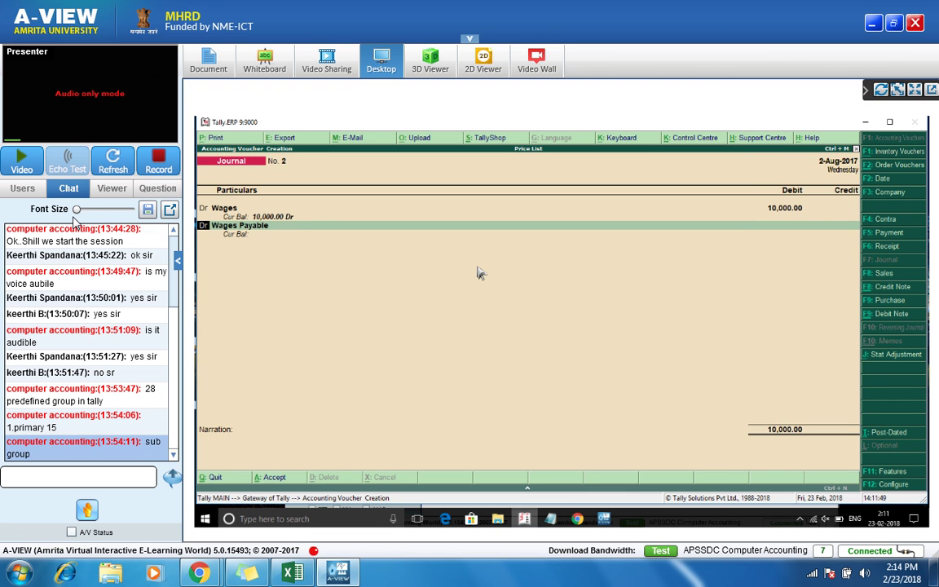
{"action": "type", "text": "c"}
{"action": "key", "text": "Return"}
{"action": "key", "text": "Return"}
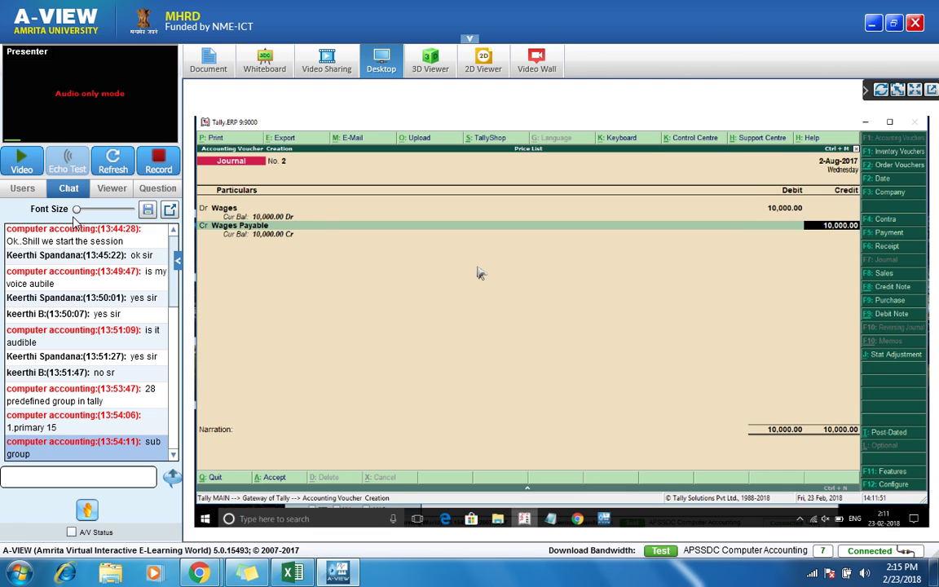
{"action": "key", "text": "Return"}
{"action": "key", "text": "Return"}
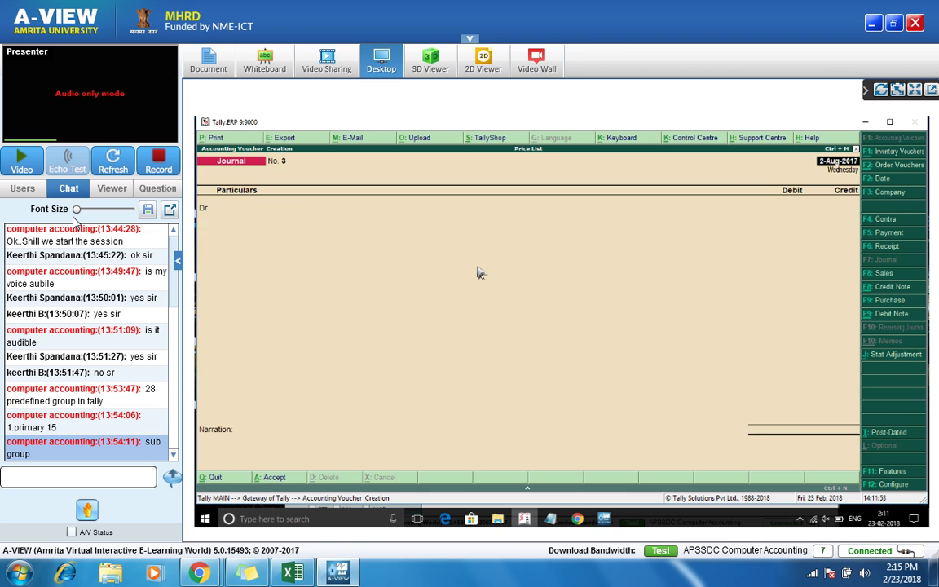
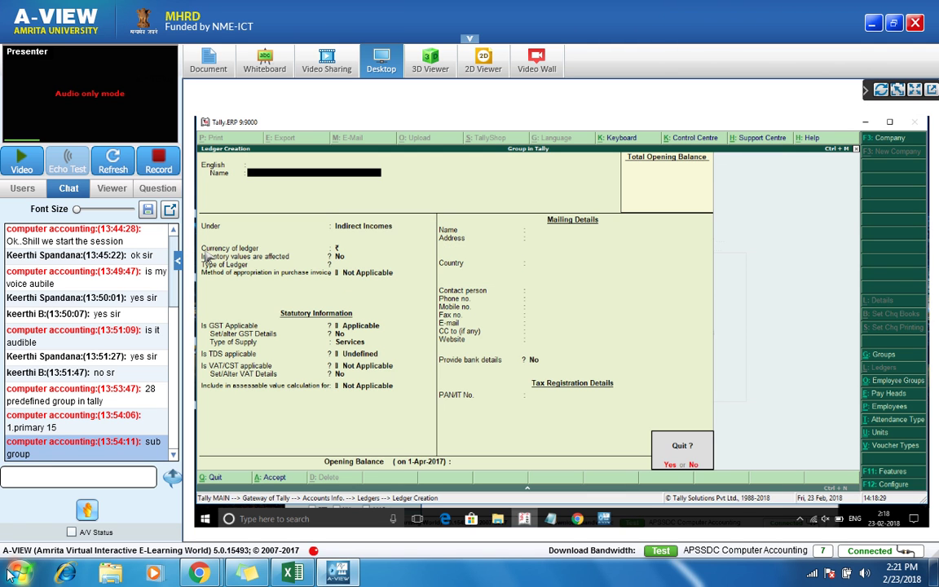
Step: Quit the blank ledger creation form and return to the Gateway of Tally
{"action": "key", "text": "y"}
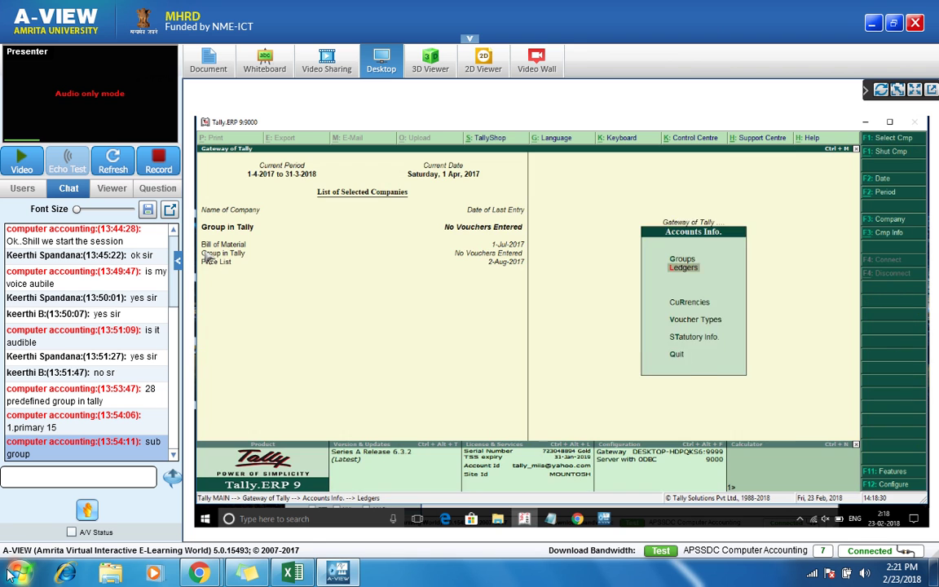
{"action": "key", "text": "Escape"}
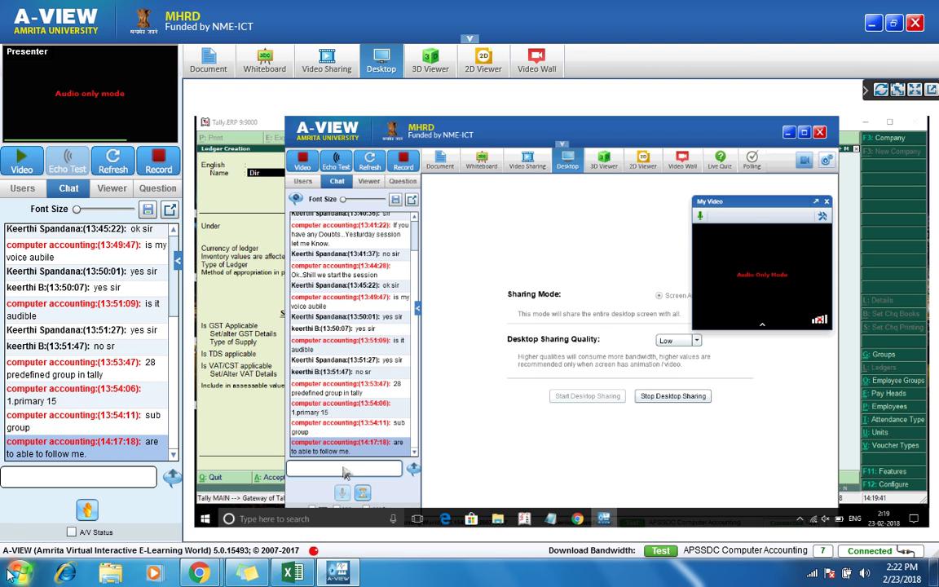
Step: Send the reply "yes sir" twice in the class chat to answer the presenter
{"action": "left_click", "coordinate": [75, 480]}
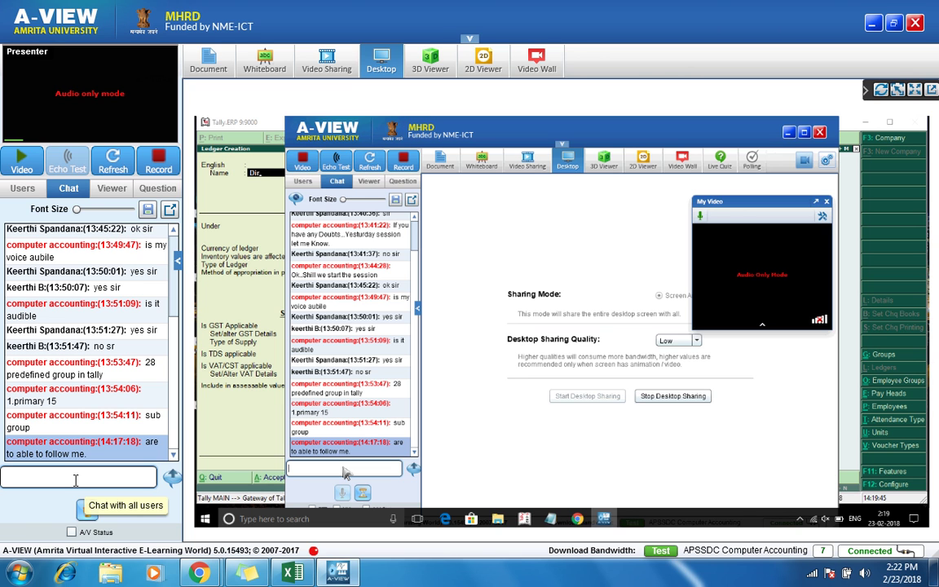
{"action": "type", "text": "yes sir"}
{"action": "key", "text": "Return"}
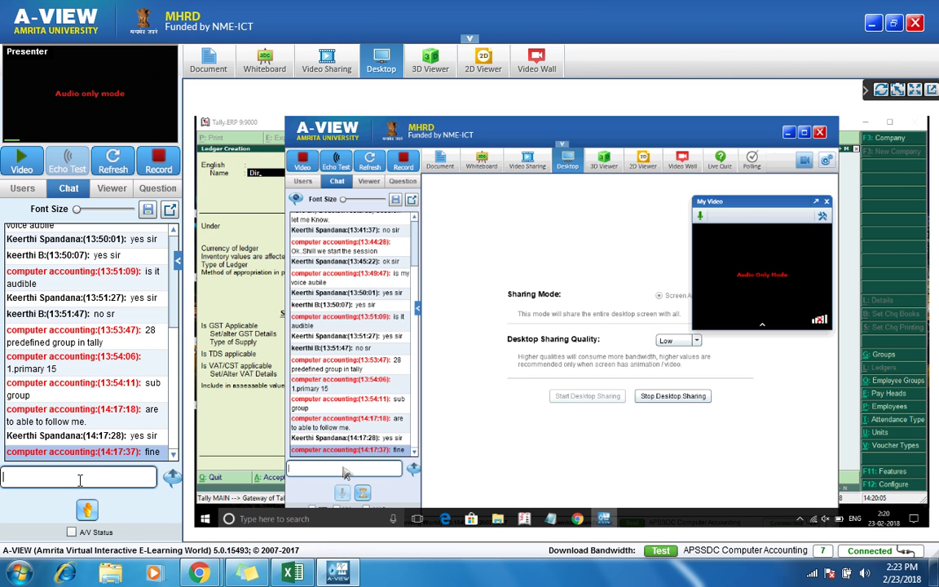
{"action": "type", "text": "yes sir"}
{"action": "key", "text": "Return"}
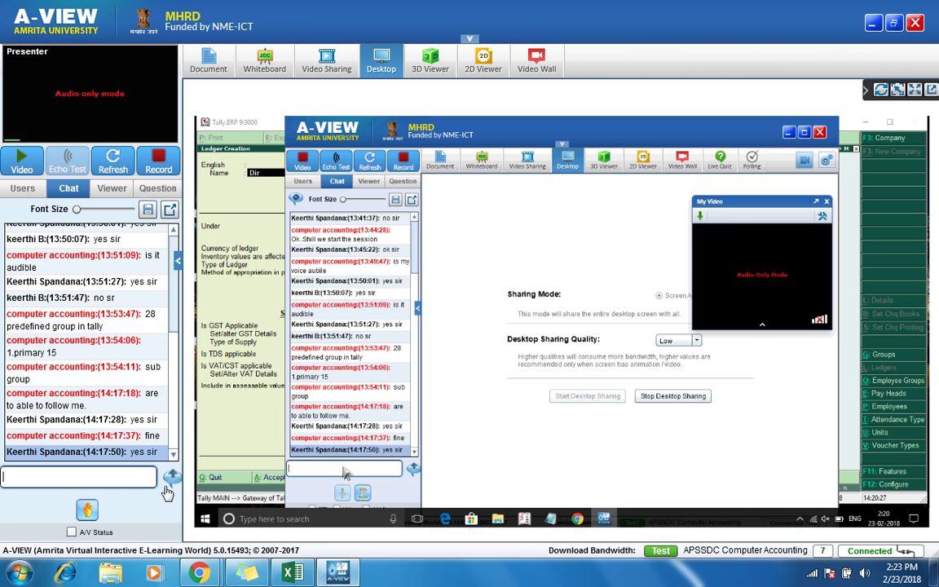
{"action": "left_click", "coordinate": [136, 479]}
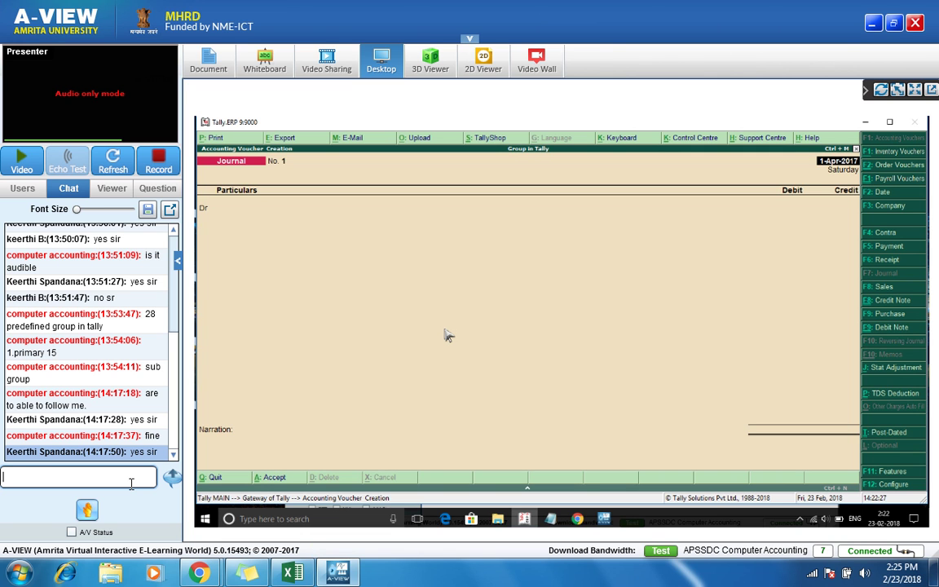
Step: Switch the journal entry to a purchase voucher in accounting invoice mode
{"action": "key", "text": "F9"}
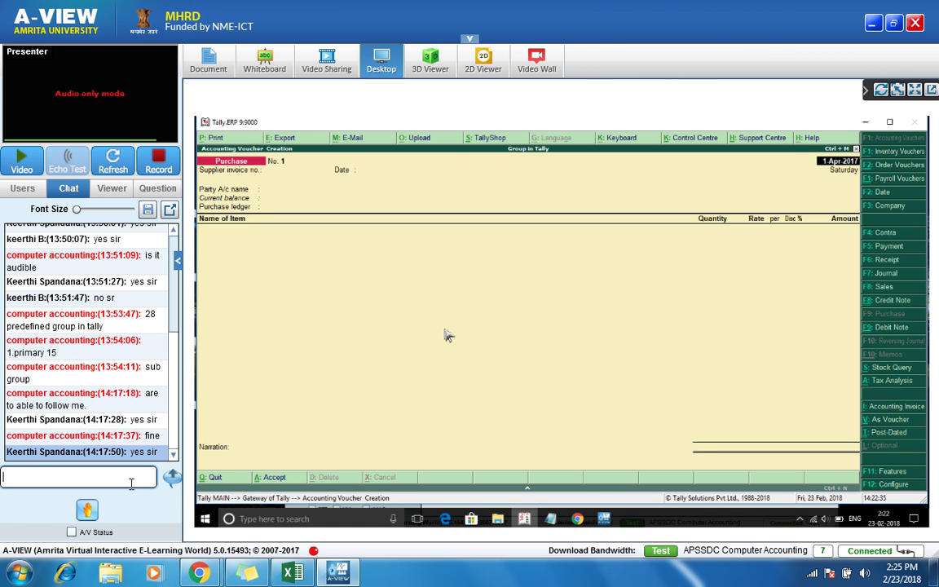
{"action": "key", "text": "ctrl+i"}
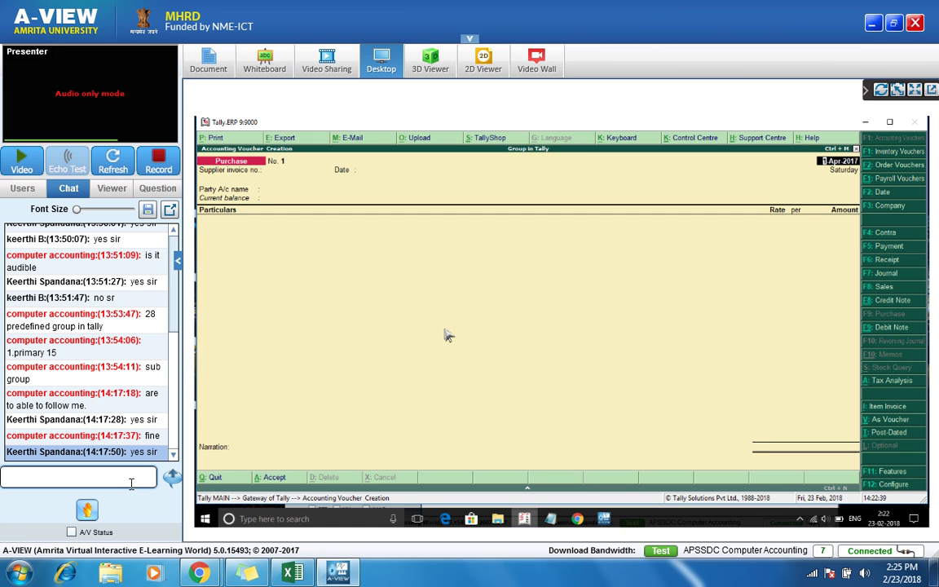
{"action": "key", "text": "ctrl+i"}
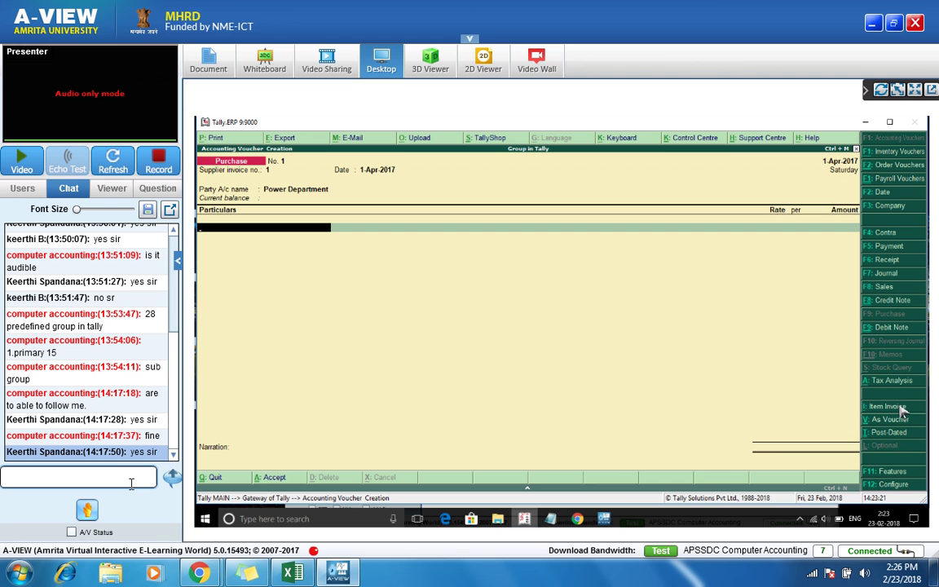
{"action": "left_click", "coordinate": [131, 483]}
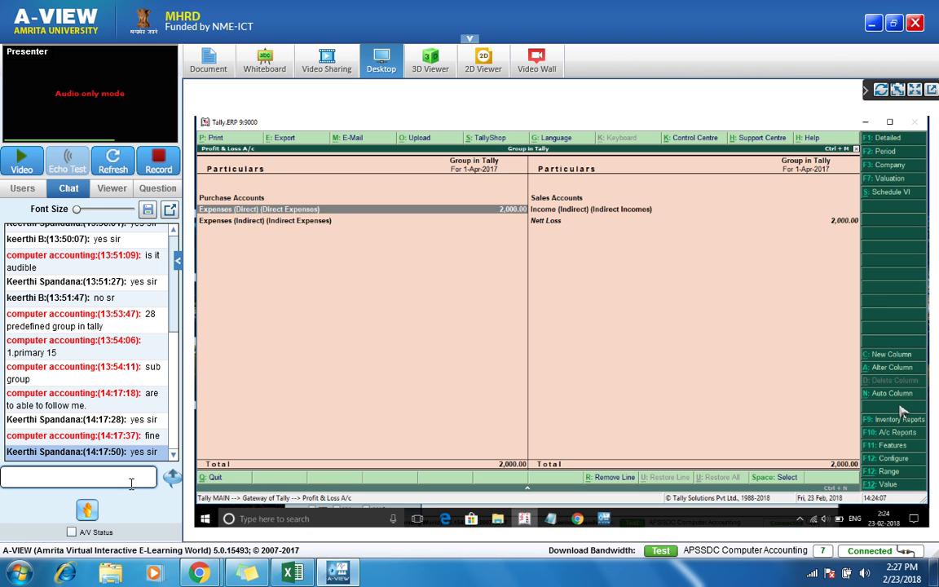
Step: Close the Profit & Loss A/c report and open the single ledger creation form
{"action": "key", "text": "Escape"}
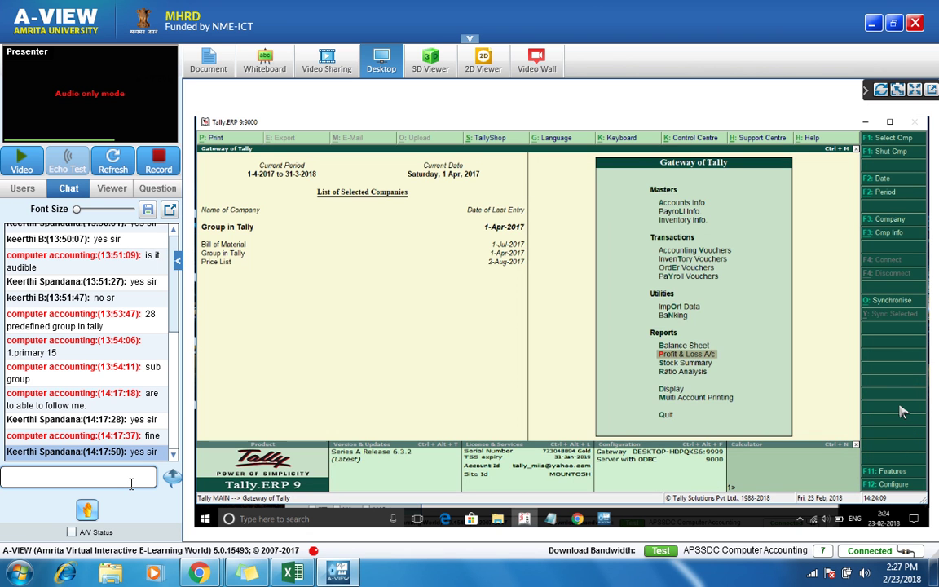
{"action": "key", "text": "a"}
{"action": "key", "text": "l"}
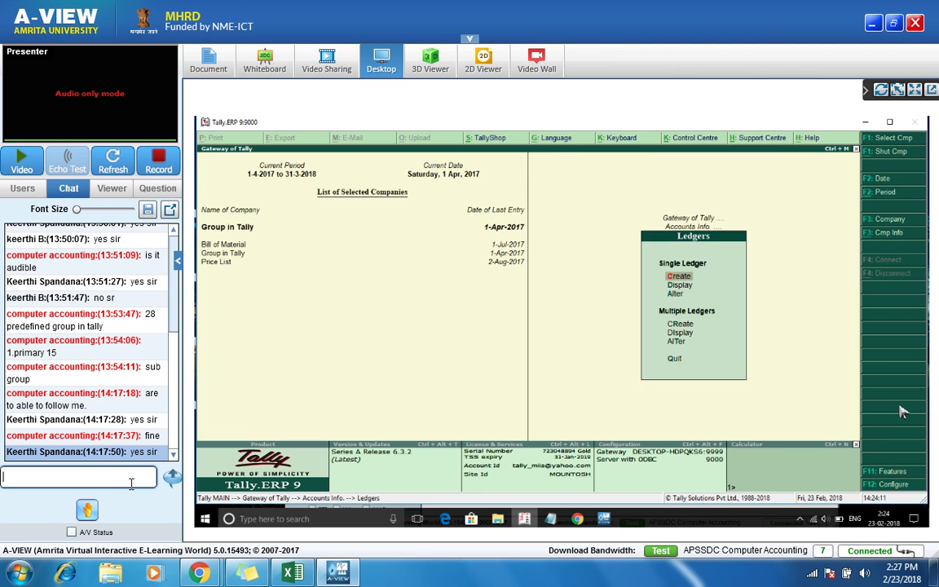
{"action": "key", "text": "c"}
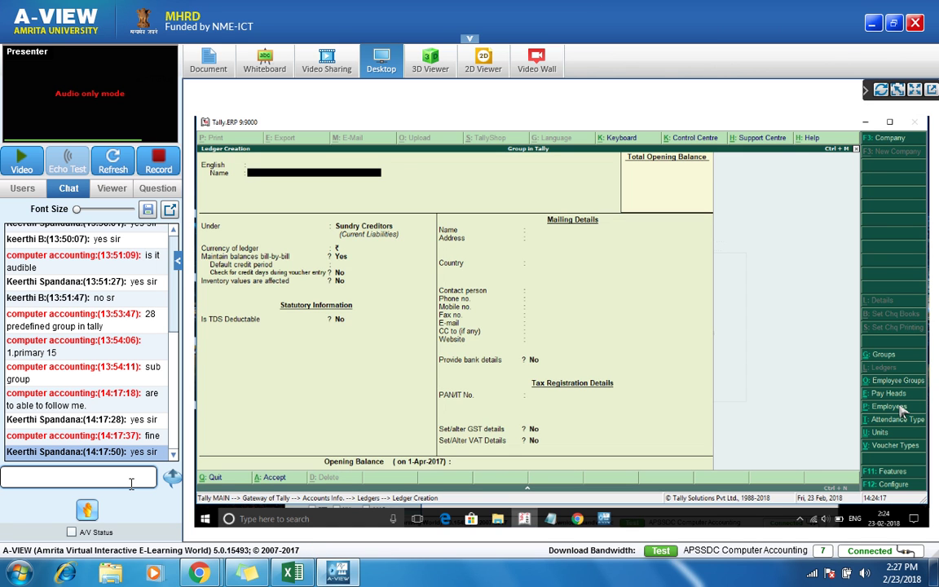
Step: Name the new ledger Packing Charges and place it under the Direct Expenses group
{"action": "type", "text": "Fa"}
{"action": "key", "text": "BackSpace"}
{"action": "key", "text": "BackSpace"}
{"action": "type", "text": "Packing Charges"}
{"action": "key", "text": "Return"}
{"action": "key", "text": "Return"}
{"action": "key", "text": "Return"}
{"action": "type", "text": "Dire"}
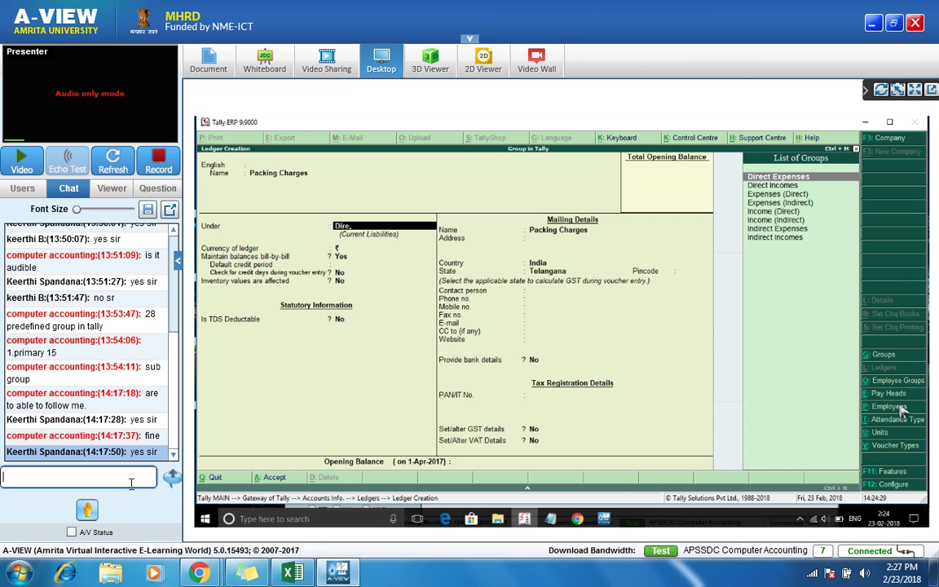
{"action": "left_click", "coordinate": [130, 483]}
{"action": "key", "text": "Return"}
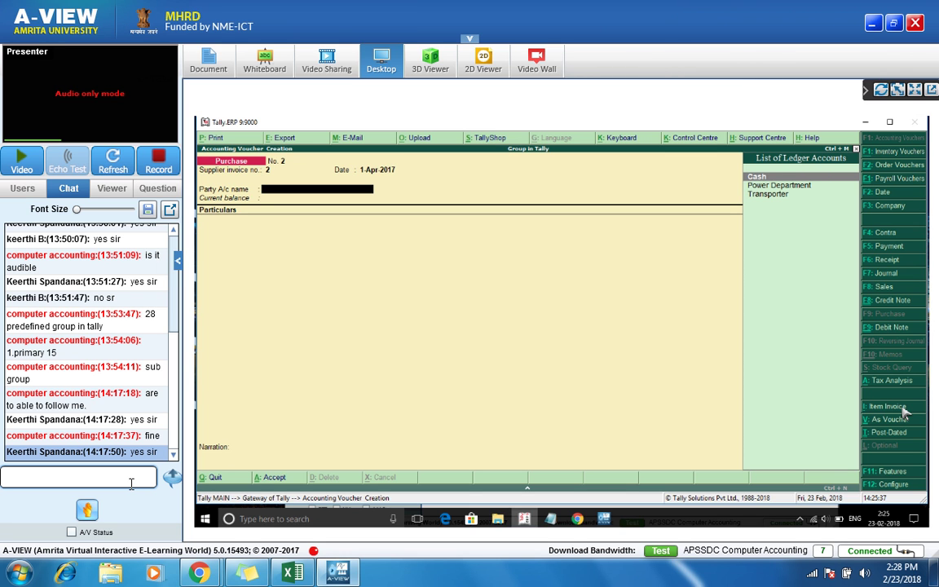
Step: Choose Transporter as the party account of the purchase voucher and accept its party details without additions
{"action": "key", "text": "Down"}
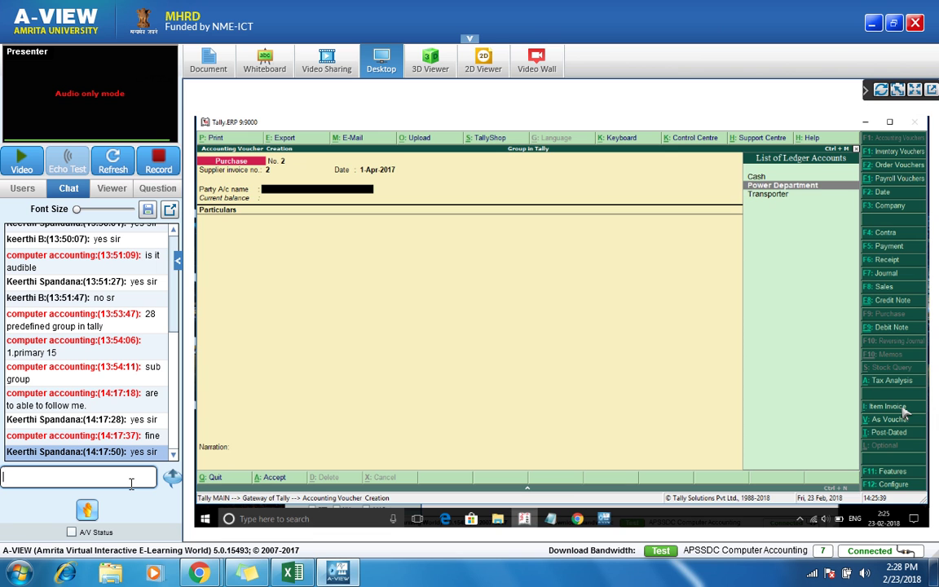
{"action": "key", "text": "Down"}
{"action": "key", "text": "Return"}
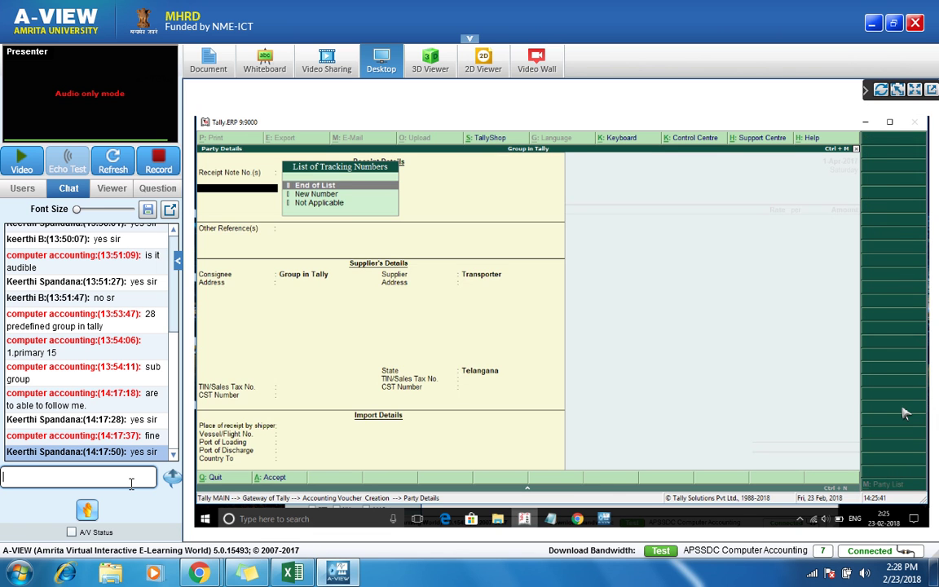
{"action": "key", "text": "ctrl+a"}
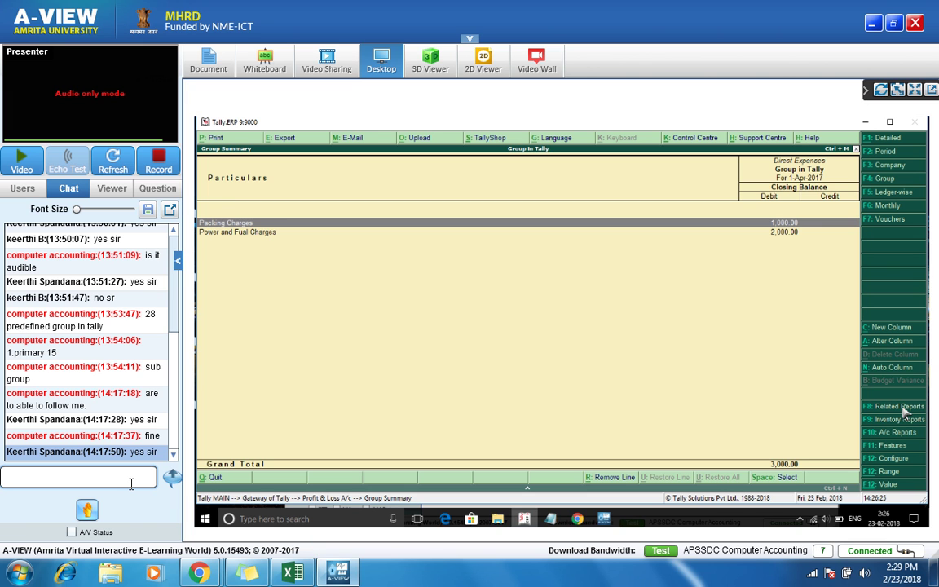
{"action": "left_click", "coordinate": [130, 483]}
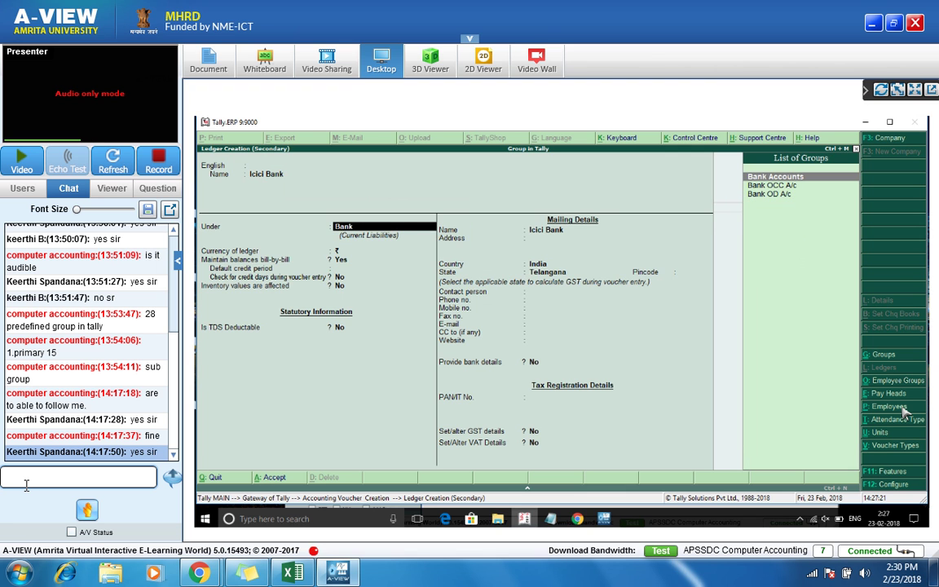
{"action": "type", "text": "your voice "}
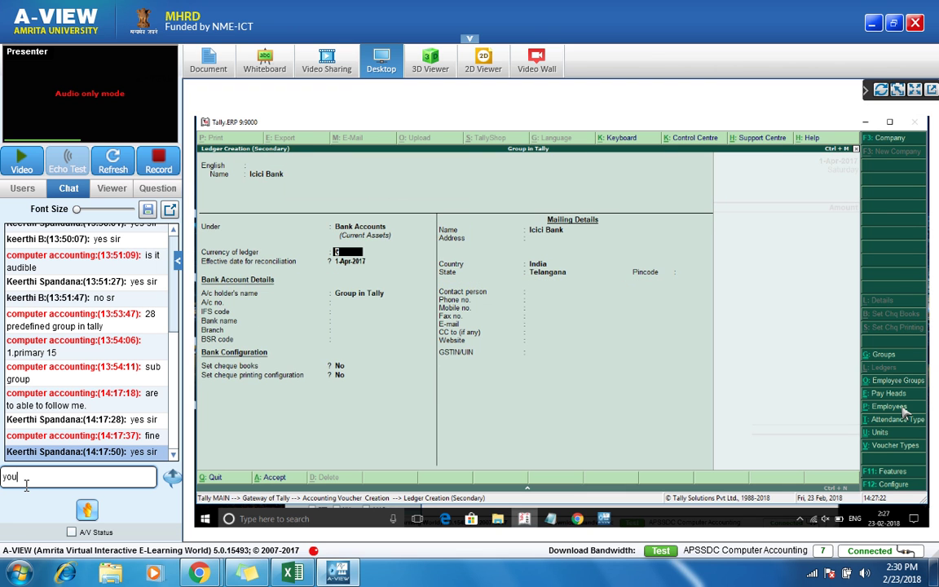
{"action": "type", "text": "to"}
{"action": "key", "text": "BackSpace"}
{"action": "key", "text": "BackSpace"}
{"action": "key", "text": "BackSpace"}
{"action": "key", "text": "BackSpace"}
{"action": "key", "text": "BackSpace"}
{"action": "key", "text": "BackSpace"}
{"action": "key", "text": "BackSpace"}
{"action": "key", "text": "BackSpace"}
{"action": "key", "text": "BackSpace"}
{"action": "key", "text": "BackSpace"}
{"action": "key", "text": "BackSpace"}
{"action": "key", "text": "BackSpace"}
{"action": "key", "text": "BackSpace"}
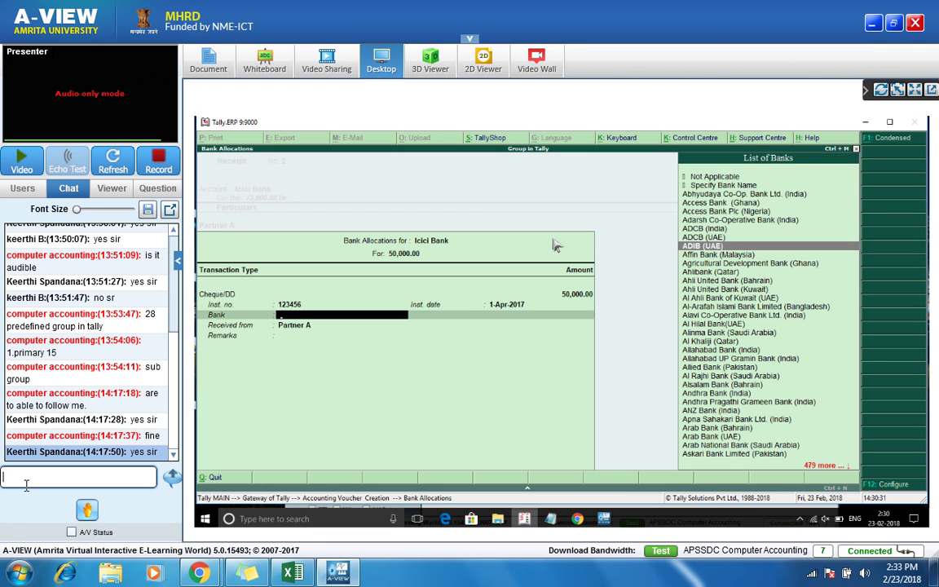
{"action": "left_click", "coordinate": [26, 485]}
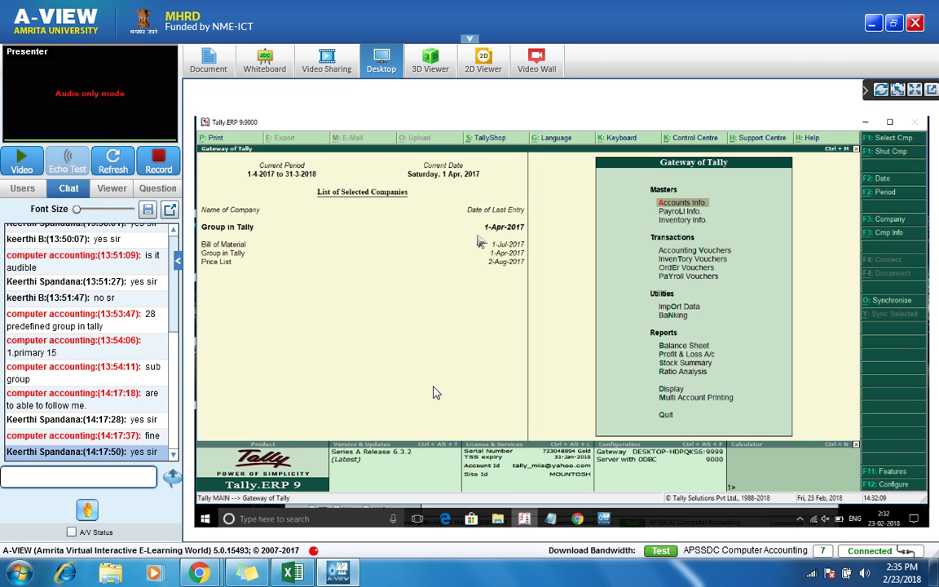
Step: Open the display of a single account group and look through the list of predefined groups
{"action": "key", "text": "Return"}
{"action": "key", "text": "Down"}
{"action": "key", "text": "Up"}
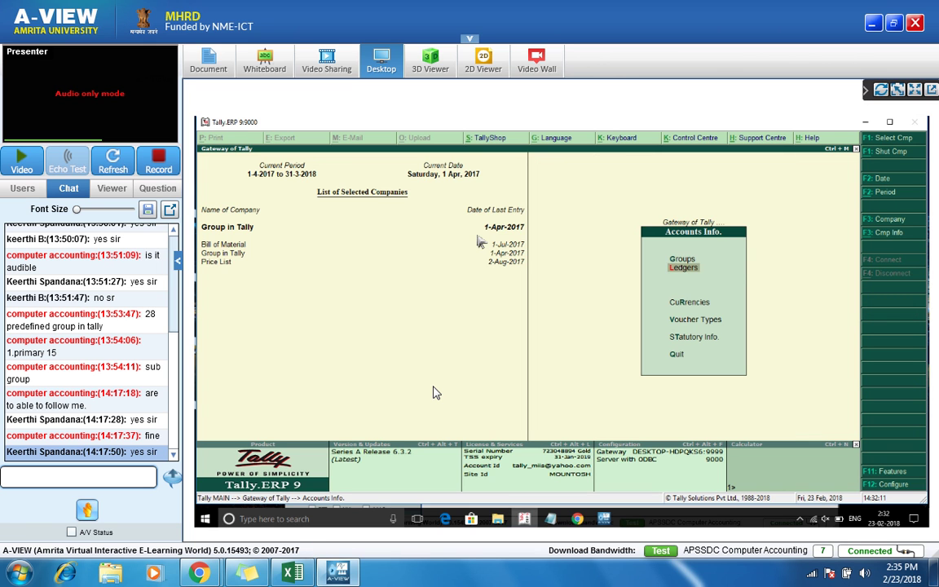
{"action": "key", "text": "Return"}
{"action": "key", "text": "Down"}
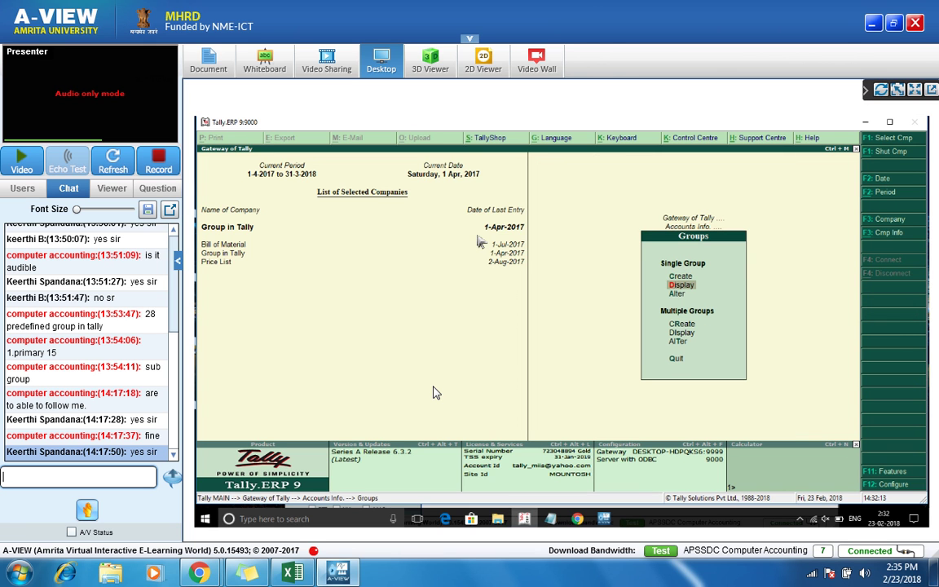
{"action": "key", "text": "Return"}
{"action": "key", "text": "Down"}
{"action": "key", "text": "Down"}
{"action": "key", "text": "Down"}
{"action": "key", "text": "Down"}
{"action": "key", "text": "Down"}
{"action": "key", "text": "Down"}
{"action": "key", "text": "Down"}
{"action": "key", "text": "Down"}
{"action": "key", "text": "Down"}
{"action": "key", "text": "Down"}
{"action": "key", "text": "Down"}
{"action": "key", "text": "Down"}
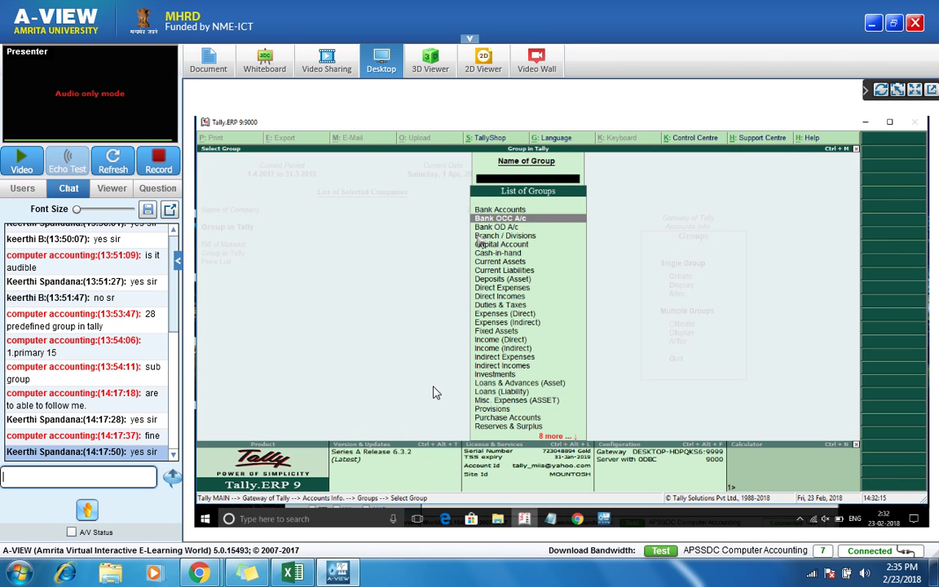
Step: Look through the predefined account groups down to the end of the list of groups
{"action": "key", "text": "Down"}
{"action": "key", "text": "Down"}
{"action": "key", "text": "Down"}
{"action": "key", "text": "Down"}
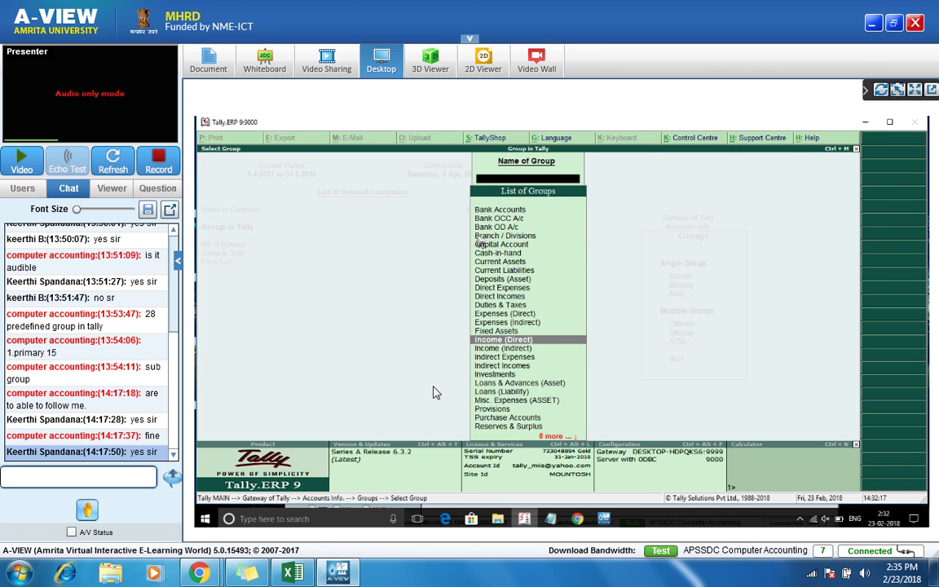
{"action": "key", "text": "Up"}
{"action": "key", "text": "Up"}
{"action": "key", "text": "Up"}
{"action": "key", "text": "Up"}
{"action": "key", "text": "Up"}
{"action": "key", "text": "Up"}
{"action": "key", "text": "Up"}
{"action": "key", "text": "Up"}
{"action": "key", "text": "Up"}
{"action": "key", "text": "Up"}
{"action": "key", "text": "Up"}
{"action": "key", "text": "Up"}
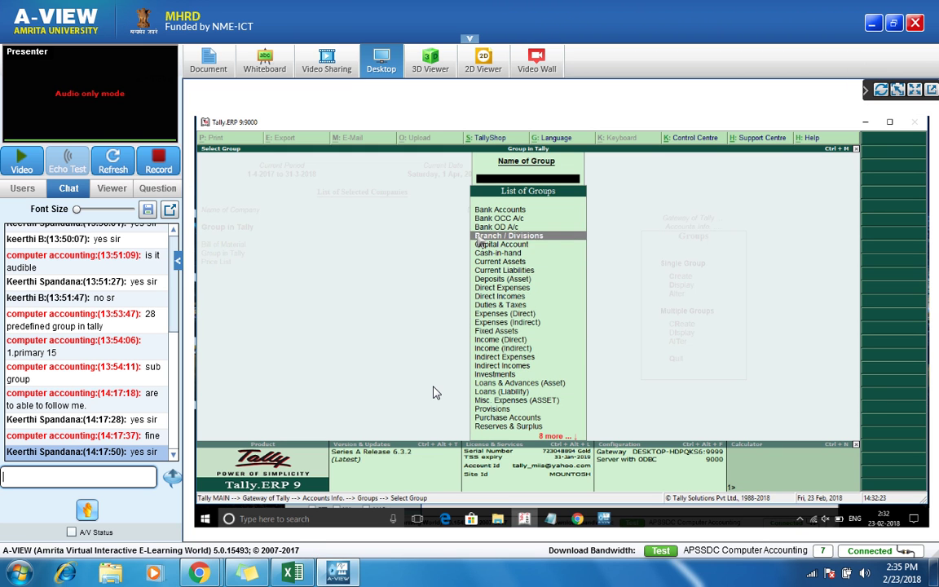
{"action": "key", "text": "Down"}
{"action": "key", "text": "Down"}
{"action": "key", "text": "Down"}
{"action": "key", "text": "Down"}
{"action": "key", "text": "Down"}
{"action": "key", "text": "Down"}
{"action": "key", "text": "Down"}
{"action": "key", "text": "Down"}
{"action": "key", "text": "Down"}
{"action": "key", "text": "Down"}
{"action": "key", "text": "Down"}
{"action": "key", "text": "Down"}
{"action": "key", "text": "Down"}
{"action": "key", "text": "Down"}
{"action": "key", "text": "Down"}
{"action": "key", "text": "Down"}
{"action": "key", "text": "Down"}
{"action": "key", "text": "Down"}
{"action": "key", "text": "Down"}
{"action": "key", "text": "Down"}
{"action": "key", "text": "Down"}
{"action": "key", "text": "Down"}
{"action": "key", "text": "Down"}
{"action": "key", "text": "Down"}
{"action": "key", "text": "Down"}
{"action": "key", "text": "Down"}
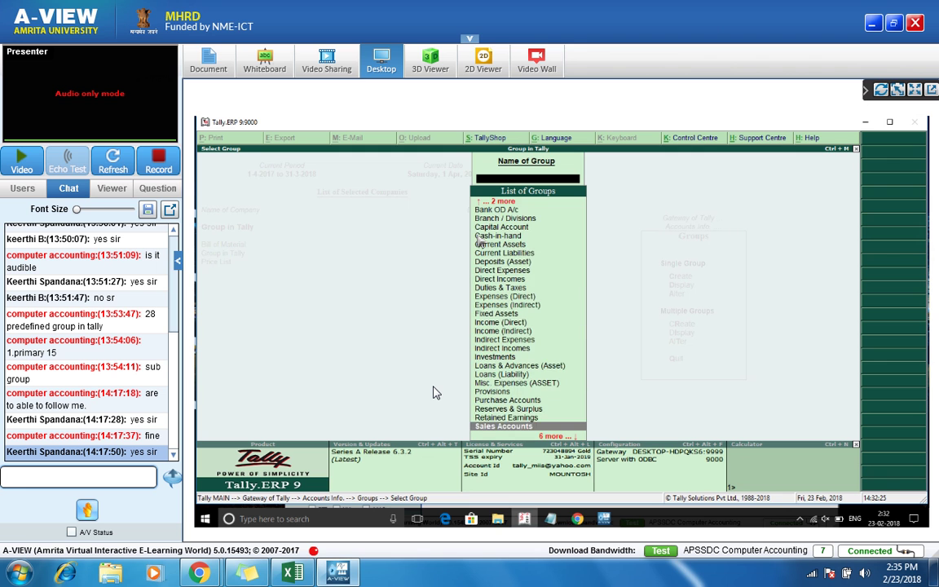
{"action": "key", "text": "Down"}
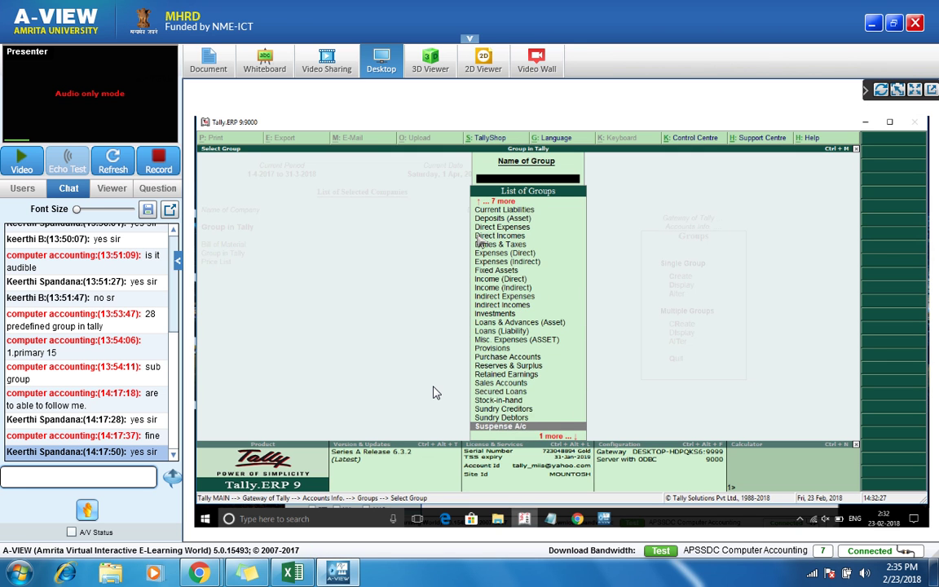
Step: Go back up through the predefined account groups to Bank Accounts at the start of the list
{"action": "key", "text": "Up"}
{"action": "key", "text": "Up"}
{"action": "key", "text": "Up"}
{"action": "key", "text": "Up"}
{"action": "key", "text": "Up"}
{"action": "key", "text": "Up"}
{"action": "key", "text": "Up"}
{"action": "key", "text": "Up"}
{"action": "key", "text": "Up"}
{"action": "key", "text": "Up"}
{"action": "key", "text": "Up"}
{"action": "key", "text": "Up"}
{"action": "key", "text": "Up"}
{"action": "key", "text": "Up"}
{"action": "key", "text": "Up"}
{"action": "key", "text": "Up"}
{"action": "key", "text": "Up"}
{"action": "key", "text": "Up"}
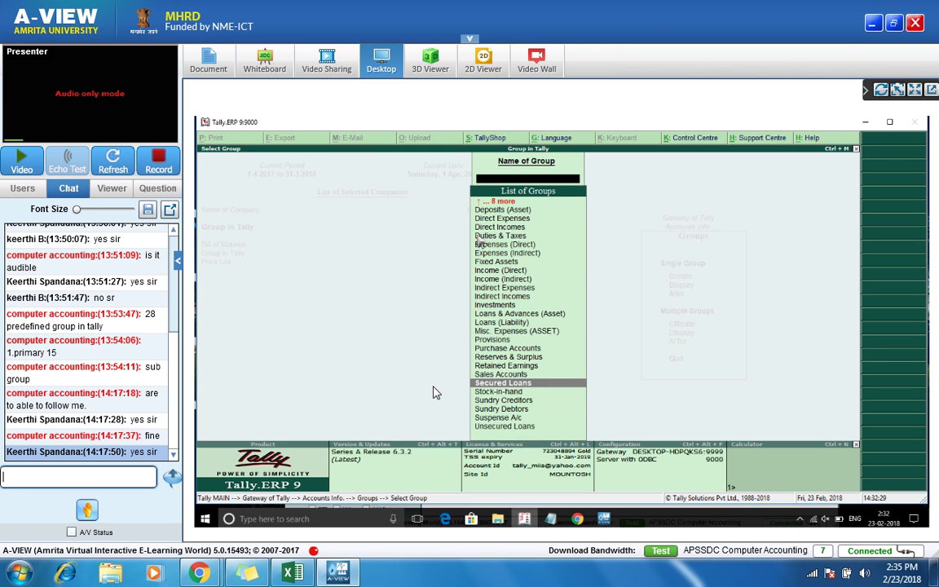
{"action": "key", "text": "Up"}
{"action": "key", "text": "Up"}
{"action": "key", "text": "Up"}
{"action": "key", "text": "Up"}
{"action": "key", "text": "Up"}
{"action": "key", "text": "Up"}
{"action": "key", "text": "Up"}
{"action": "key", "text": "Up"}
{"action": "key", "text": "Up"}
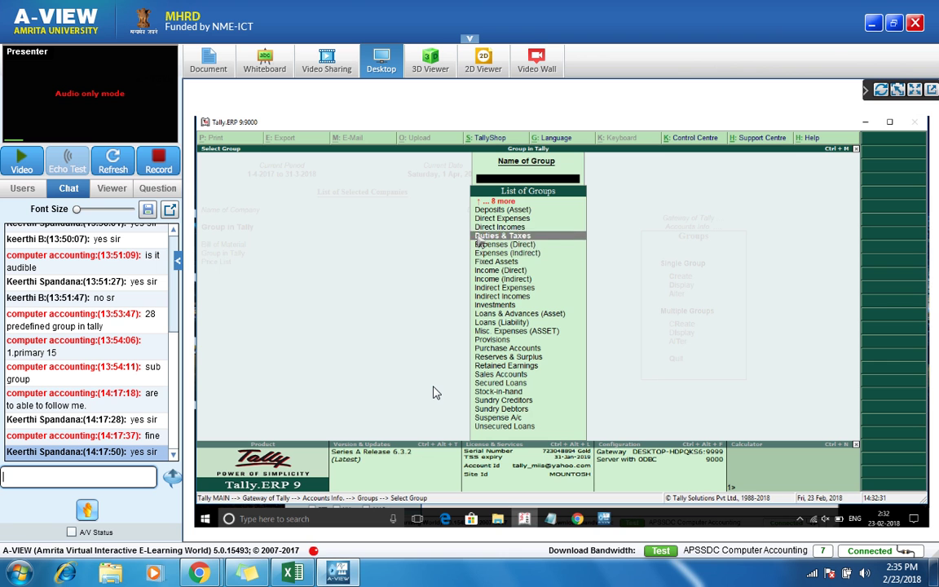
{"action": "key", "text": "Up"}
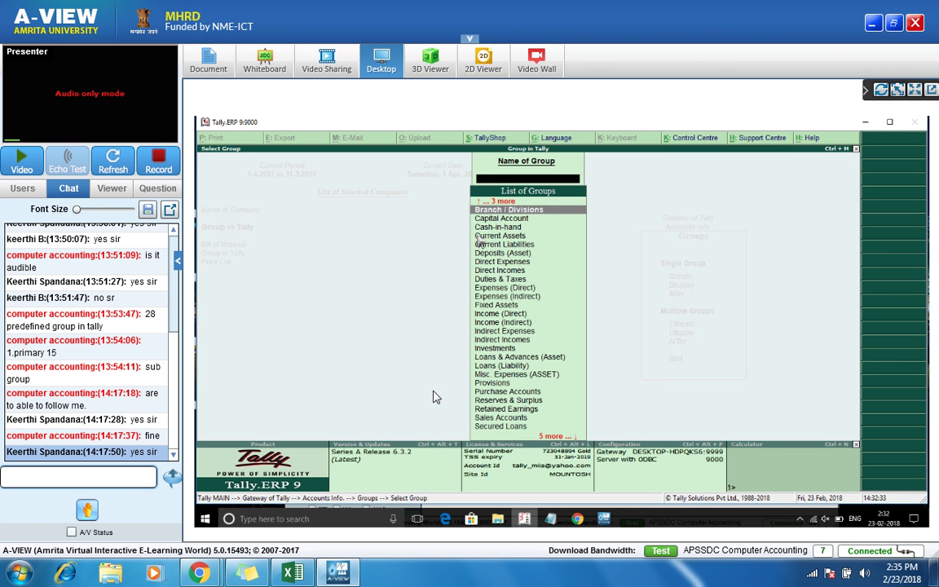
{"action": "key", "text": "Down"}
{"action": "key", "text": "Down"}
{"action": "key", "text": "Down"}
{"action": "key", "text": "Down"}
{"action": "key", "text": "Down"}
{"action": "key", "text": "Up"}
{"action": "key", "text": "Up"}
{"action": "key", "text": "Up"}
{"action": "key", "text": "Up"}
{"action": "key", "text": "Up"}
{"action": "key", "text": "Up"}
{"action": "key", "text": "Up"}
{"action": "key", "text": "Up"}
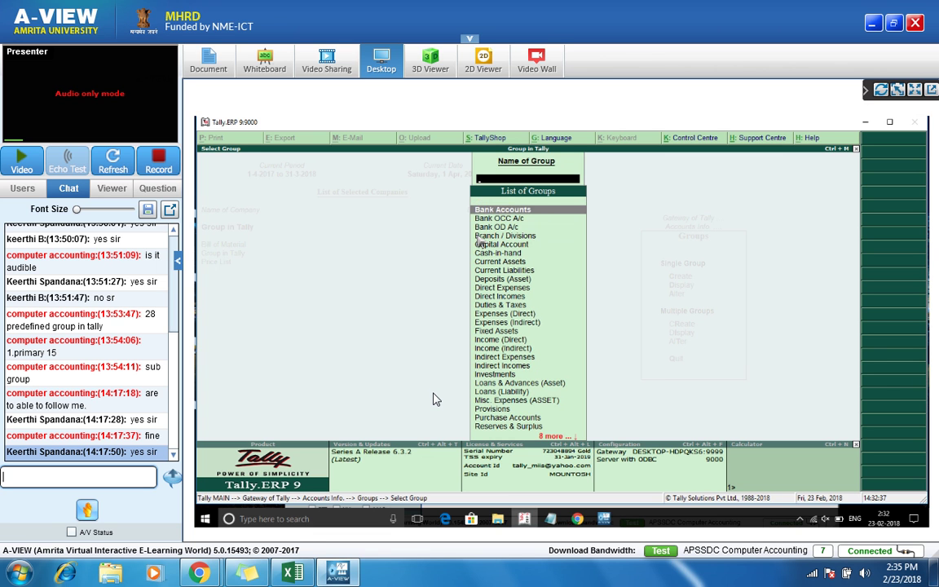
Step: Review the predefined groups one by one from Bank Accounts to Sundry Debtors, and leave the group list
{"action": "key", "text": "Down"}
{"action": "key", "text": "Down"}
{"action": "key", "text": "Down"}
{"action": "key", "text": "Down"}
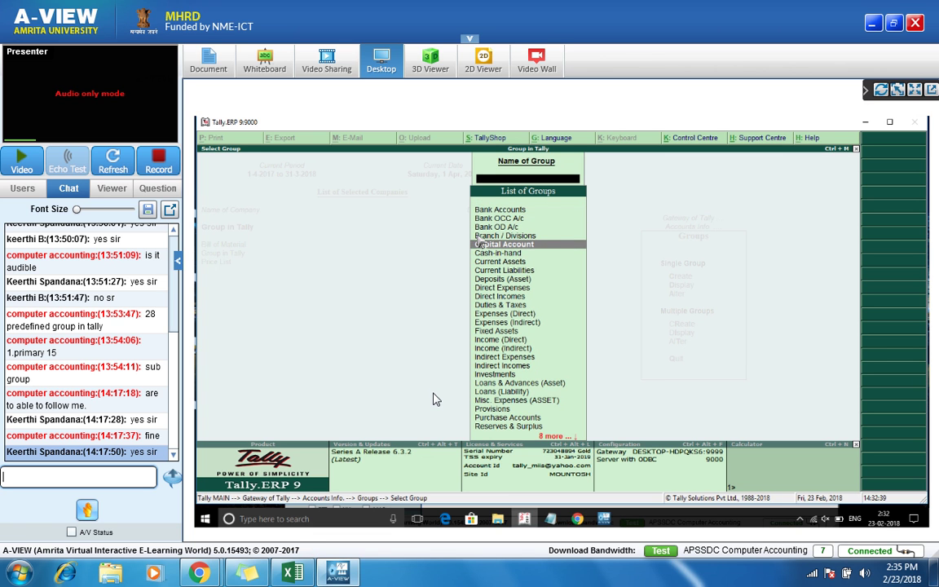
{"action": "key", "text": "Down"}
{"action": "key", "text": "Down"}
{"action": "key", "text": "Down"}
{"action": "key", "text": "Down"}
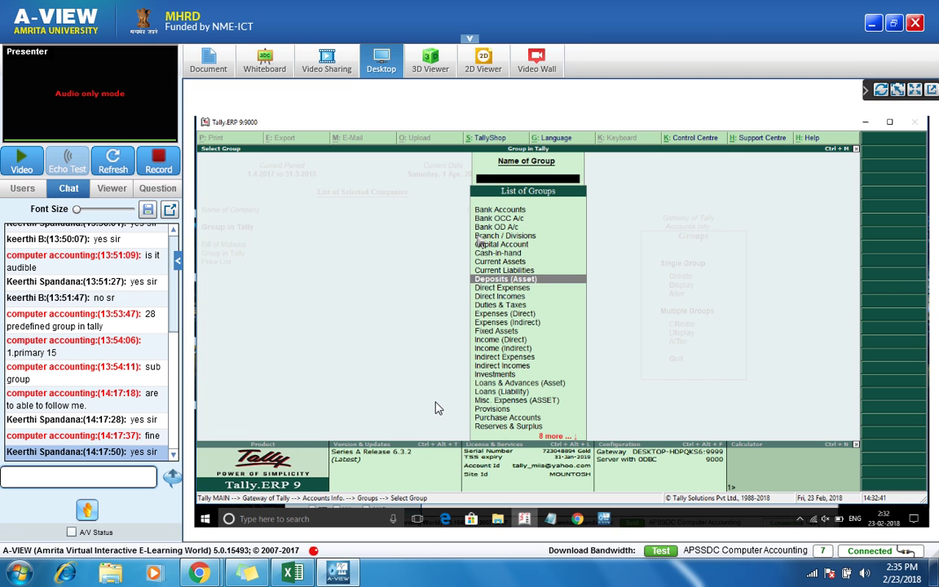
{"action": "key", "text": "Down"}
{"action": "key", "text": "Down"}
{"action": "key", "text": "Down"}
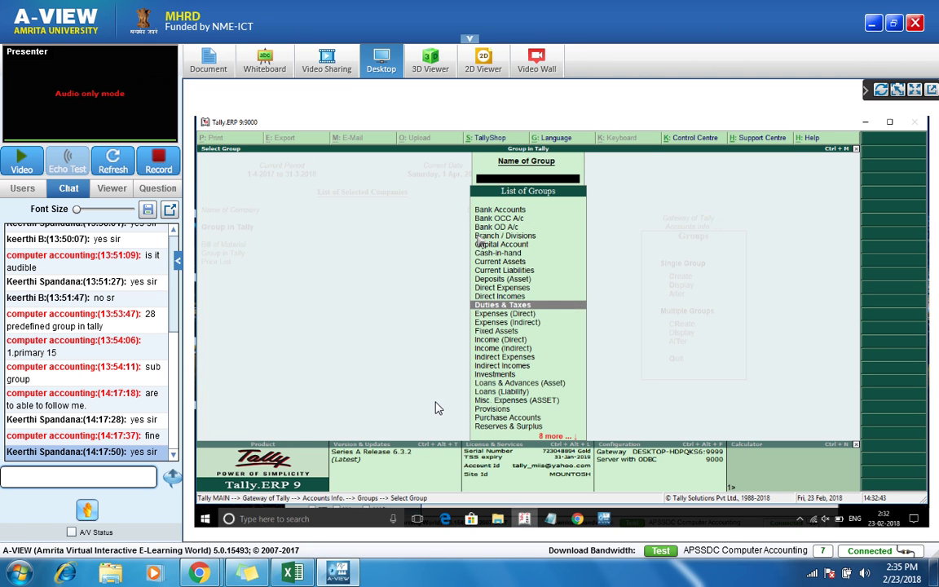
{"action": "key", "text": "Down"}
{"action": "key", "text": "Down"}
{"action": "key", "text": "Down"}
{"action": "key", "text": "Down"}
{"action": "key", "text": "Down"}
{"action": "key", "text": "Down"}
{"action": "key", "text": "Down"}
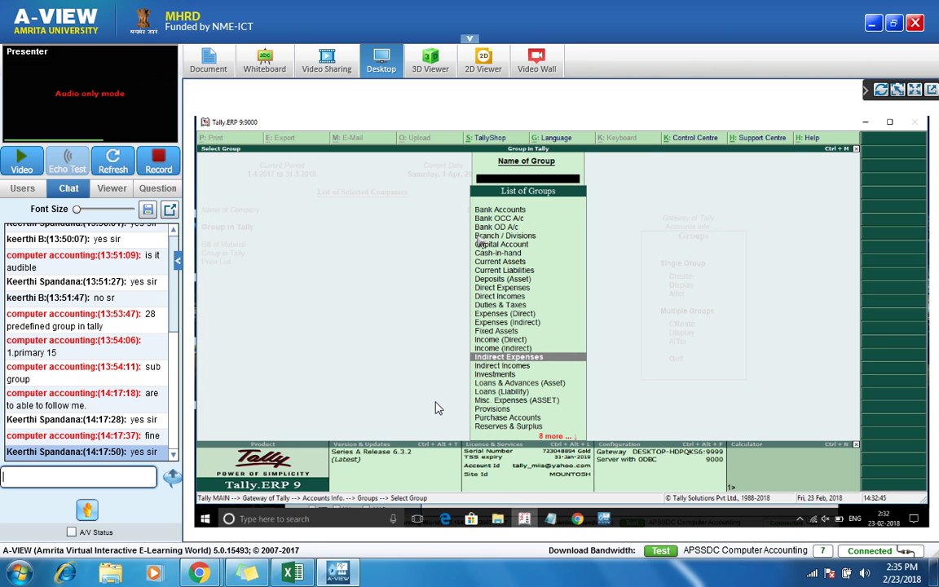
{"action": "key", "text": "Down"}
{"action": "key", "text": "Down"}
{"action": "key", "text": "Down"}
{"action": "key", "text": "Down"}
{"action": "key", "text": "Down"}
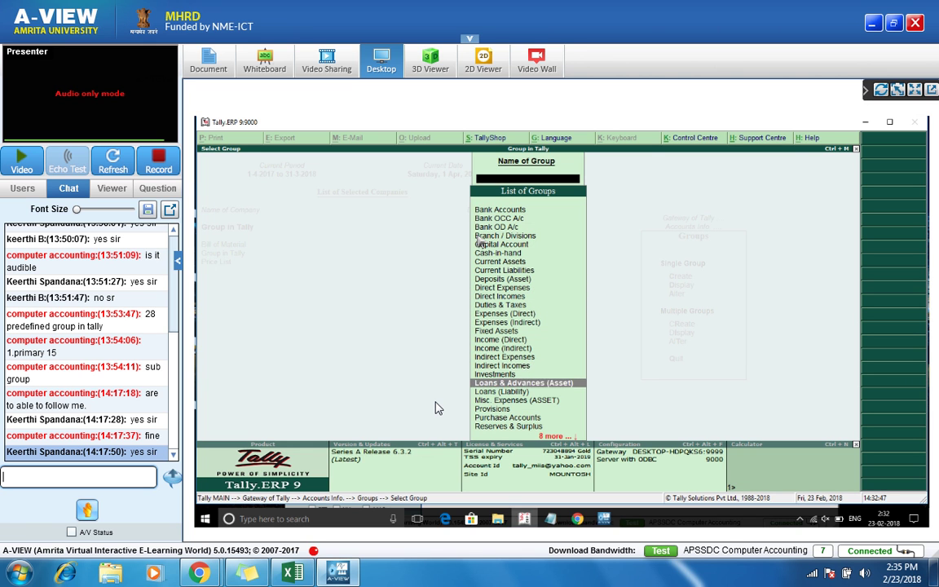
{"action": "key", "text": "Down"}
{"action": "key", "text": "Down"}
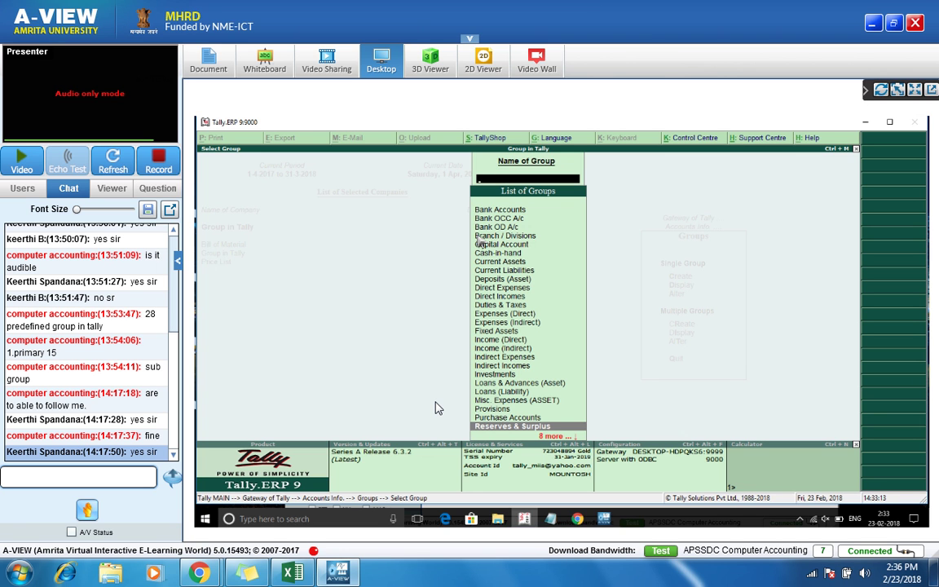
{"action": "key", "text": "Down"}
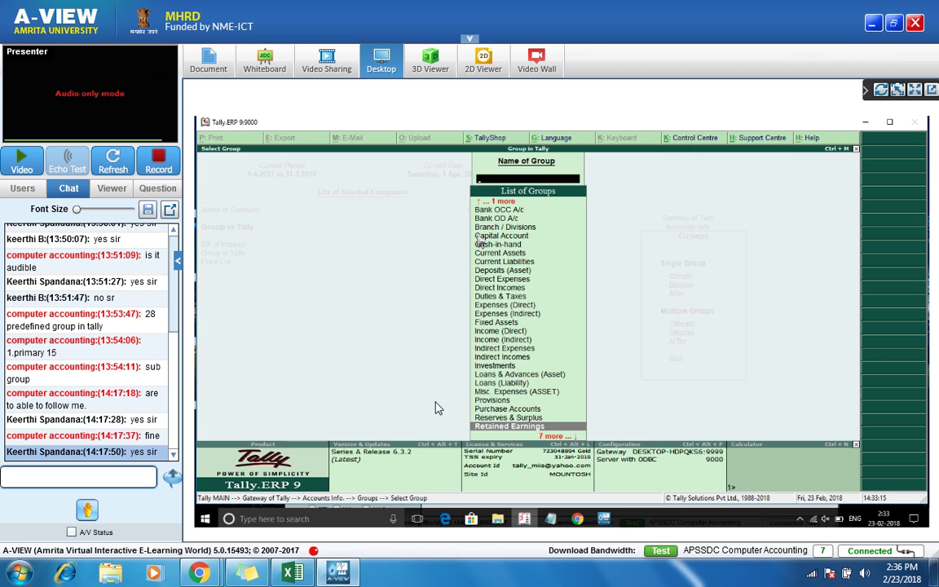
{"action": "key", "text": "Down"}
{"action": "key", "text": "Down"}
{"action": "key", "text": "Down"}
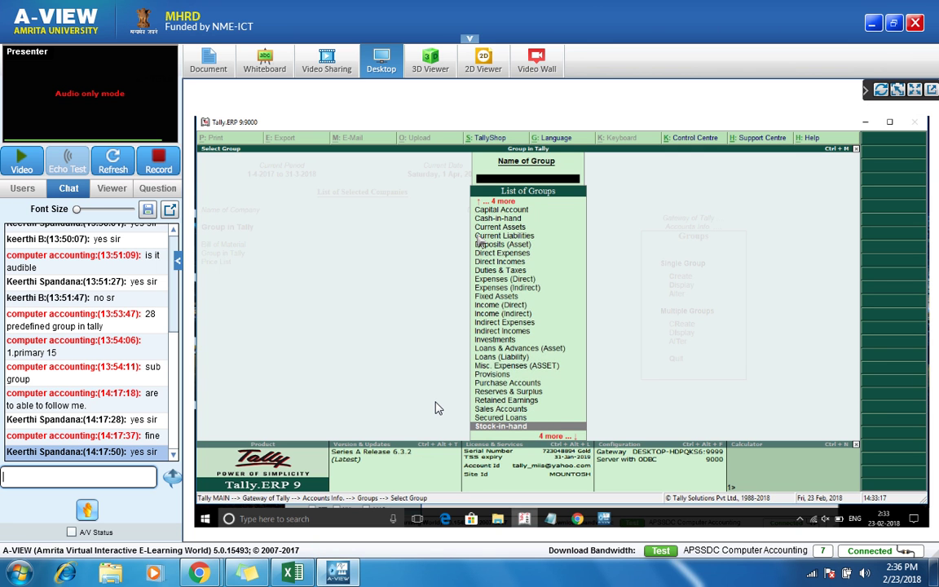
{"action": "key", "text": "Down"}
{"action": "key", "text": "Down"}
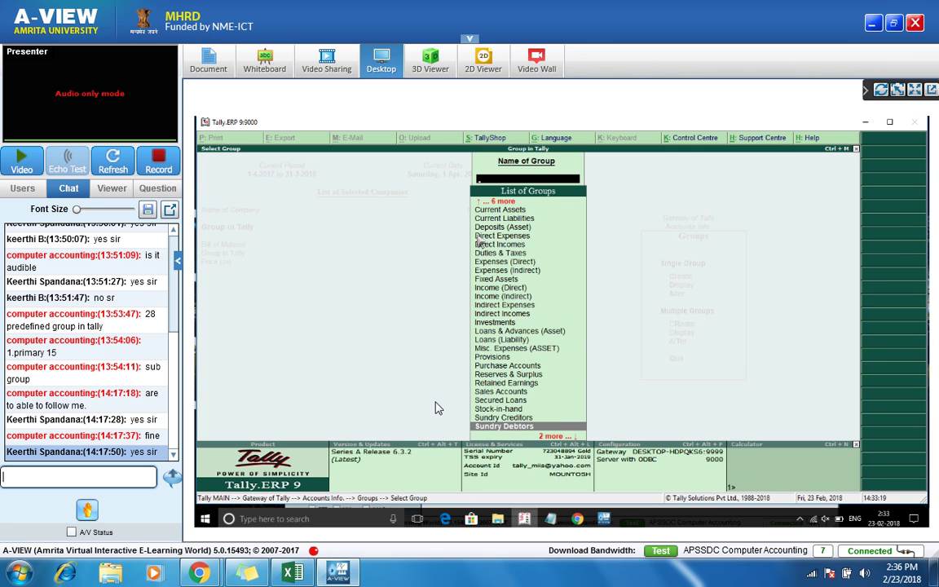
{"action": "key", "text": "Escape"}
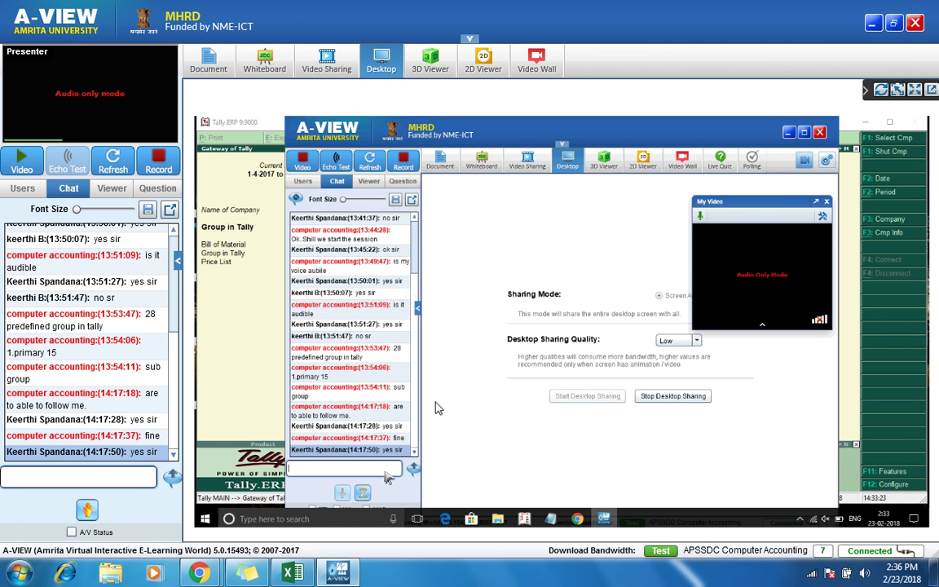
Step: Switch to the presenter's A-VIEW window and send the chat message "any doubts"
{"action": "type", "text": "any bouyt"}
{"action": "key", "text": "BackSpace"}
{"action": "key", "text": "BackSpace"}
{"action": "key", "text": "BackSpace"}
{"action": "key", "text": "BackSpace"}
{"action": "key", "text": "BackSpace"}
{"action": "type", "text": "doubts"}
{"action": "key", "text": "Return"}
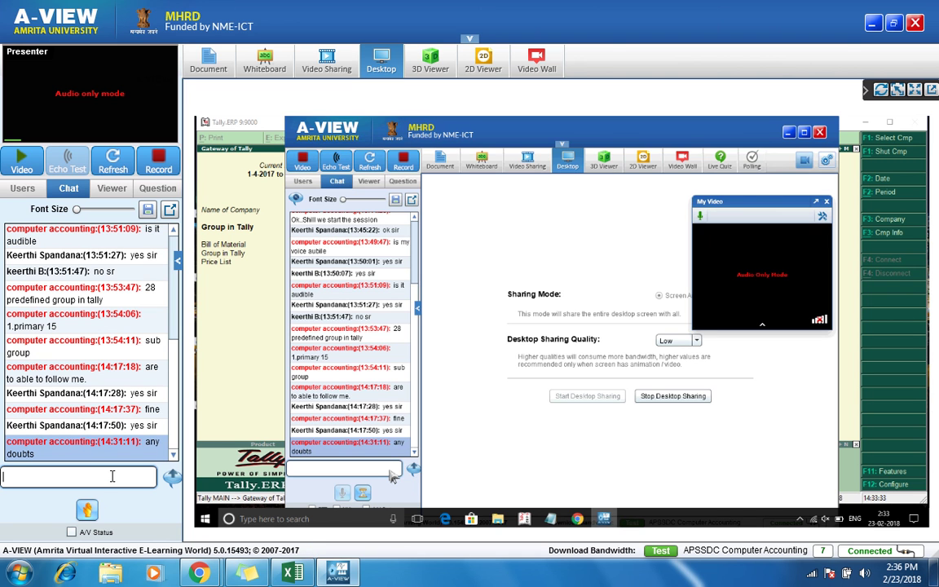
Step: Reply "no sir" in the class chat and briefly check the list of users
{"action": "type", "text": "no sir"}
{"action": "key", "text": "Return"}
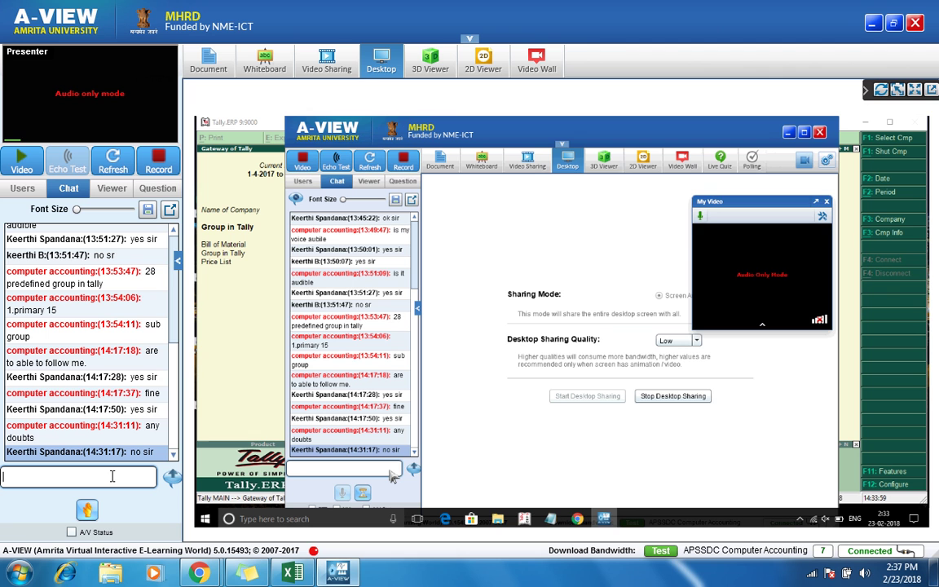
{"action": "left_click", "coordinate": [23, 188]}
{"action": "left_click", "coordinate": [65, 189]}
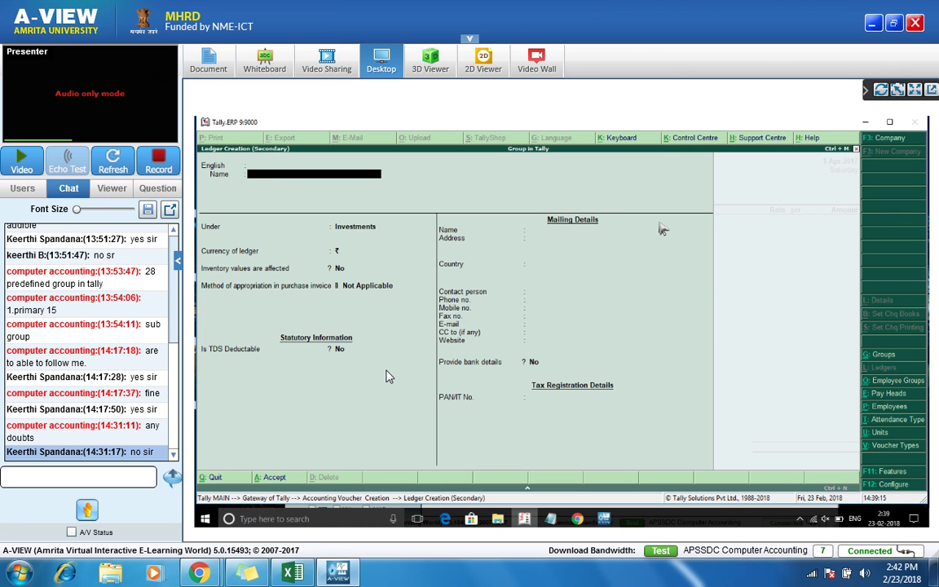
Step: Name the new ledger Aurobindo, place it under the Sundry Debtors group and save it
{"action": "type", "text": "Aurbo"}
{"action": "key", "text": "BackSpace"}
{"action": "key", "text": "BackSpace"}
{"action": "type", "text": "obindo"}
{"action": "key", "text": "Return"}
{"action": "key", "text": "Return"}
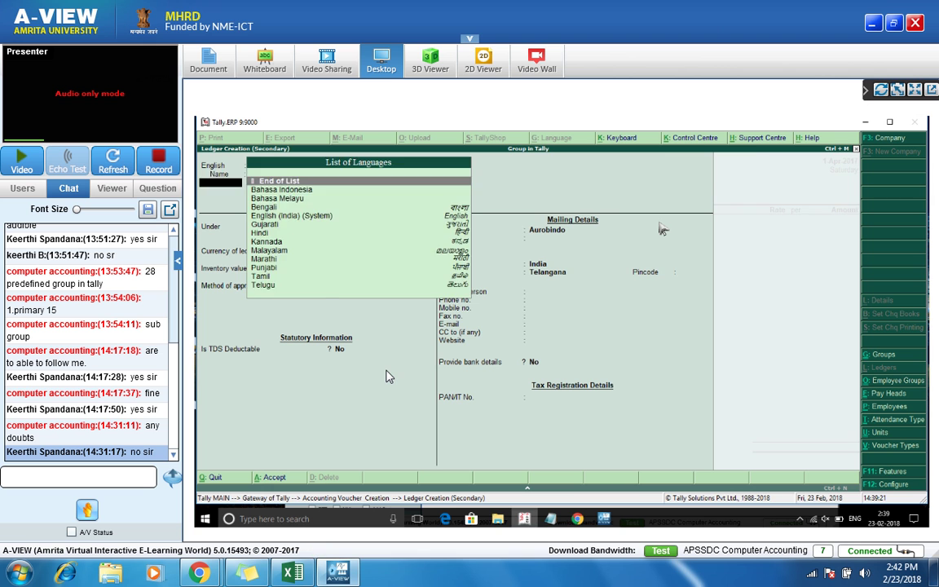
{"action": "key", "text": "Return"}
{"action": "type", "text": "dr"}
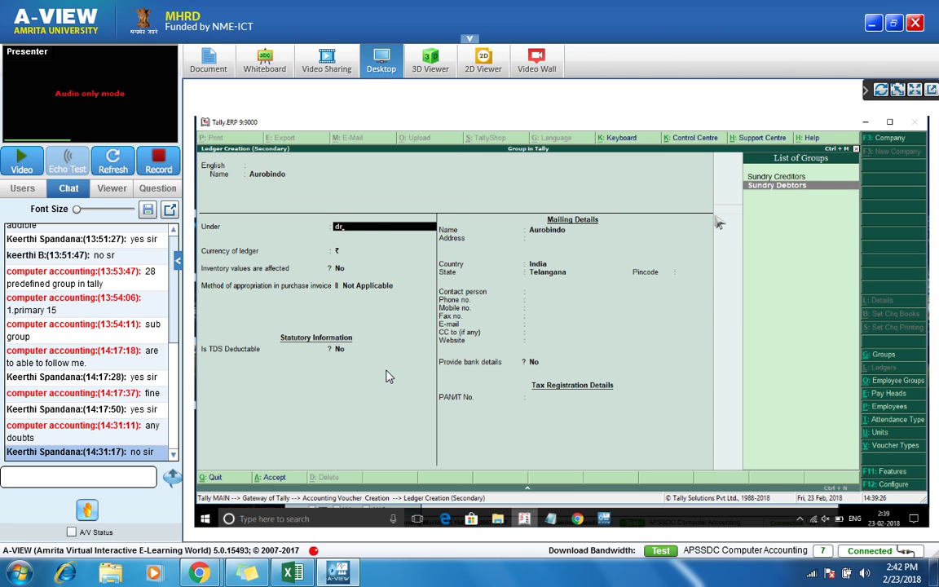
{"action": "key", "text": "Return"}
{"action": "key", "text": "ctrl+a"}
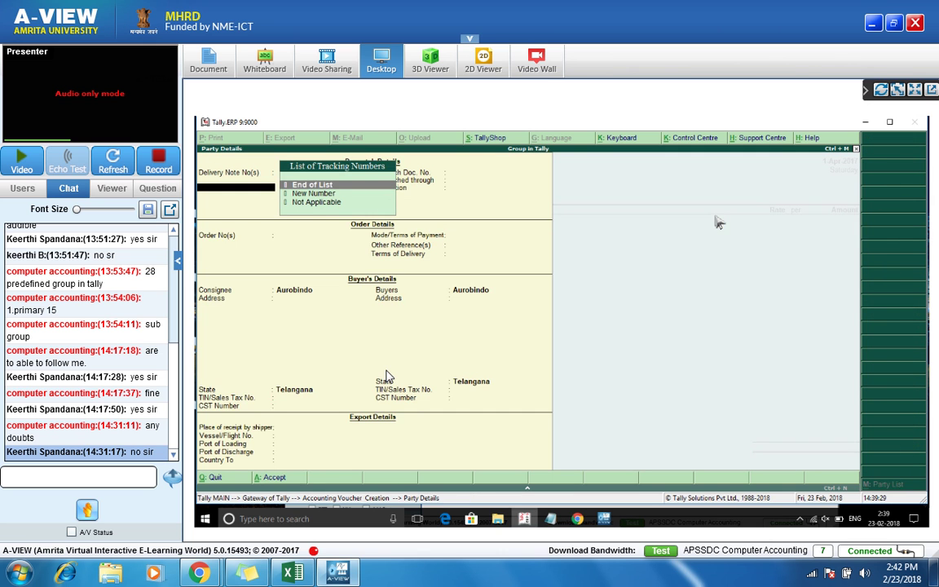
Step: Accept Aurobindo's party details without additions and switch the sales voucher to item invoice mode
{"action": "key", "text": "ctrl+a"}
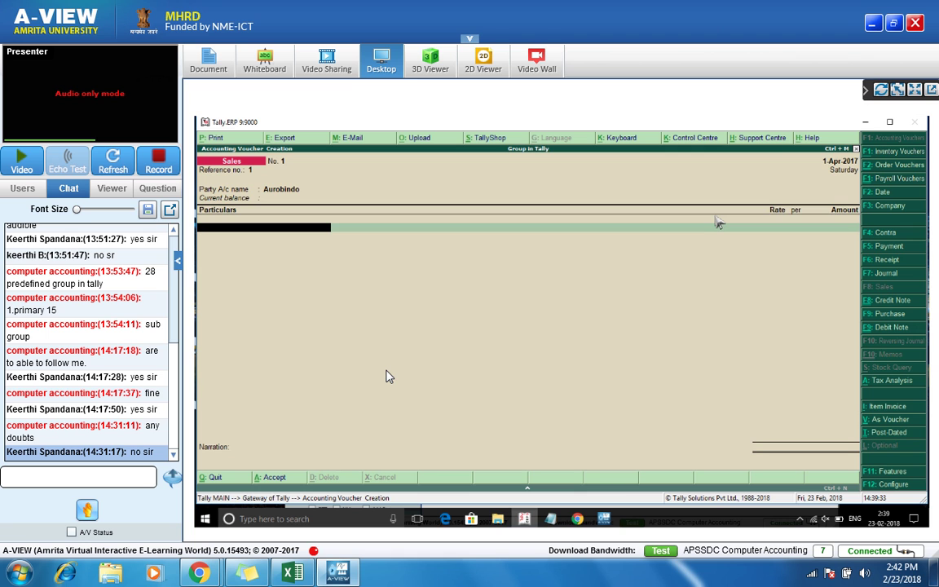
{"action": "key", "text": "alt+i"}
{"action": "key", "text": "Return"}
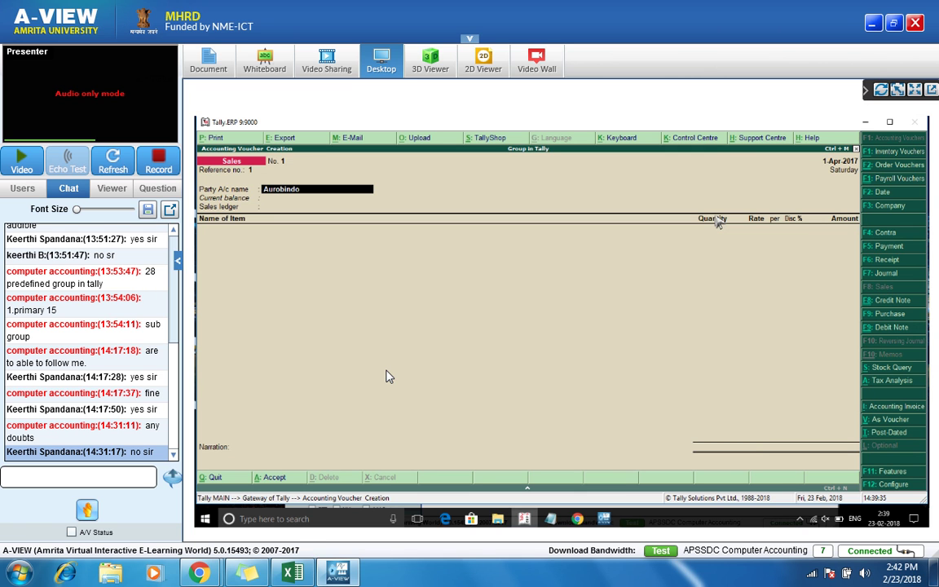
Step: Choose Sales as the sales ledger for party Aurobindo and move on to the voucher's first item line
{"action": "key", "text": "Return"}
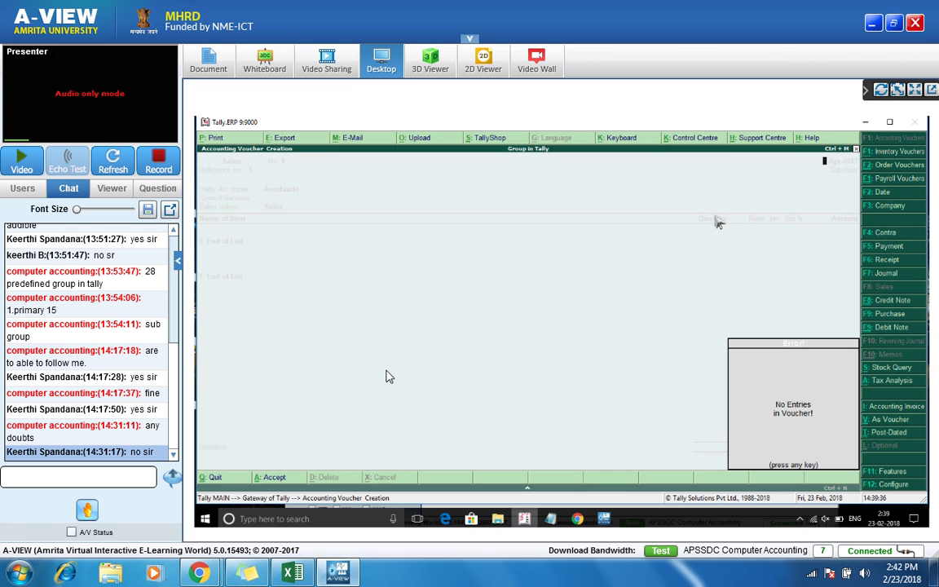
{"action": "key", "text": "Escape"}
{"action": "key", "text": "Return"}
{"action": "key", "text": "Return"}
{"action": "key", "text": "Return"}
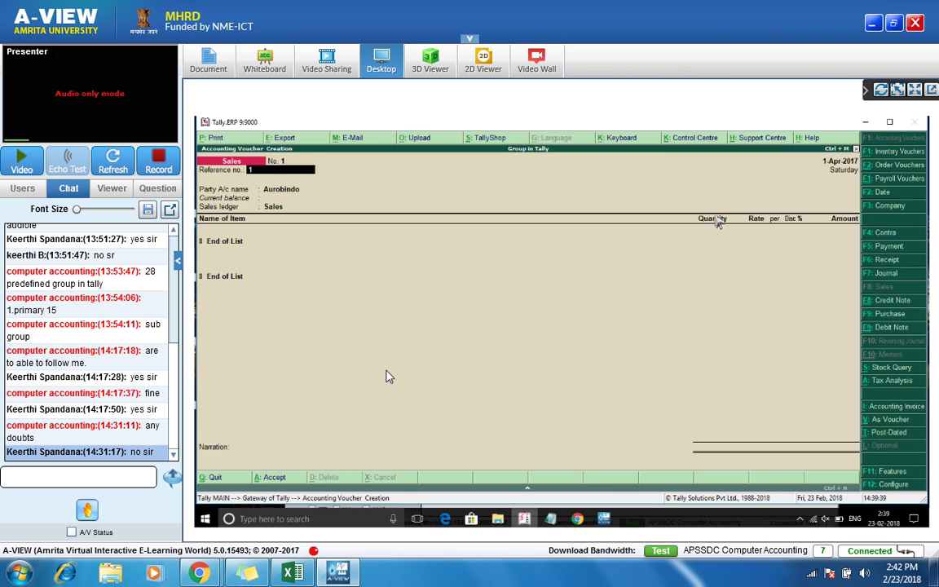
{"action": "key", "text": "Return"}
{"action": "key", "text": "Return"}
{"action": "key", "text": "Return"}
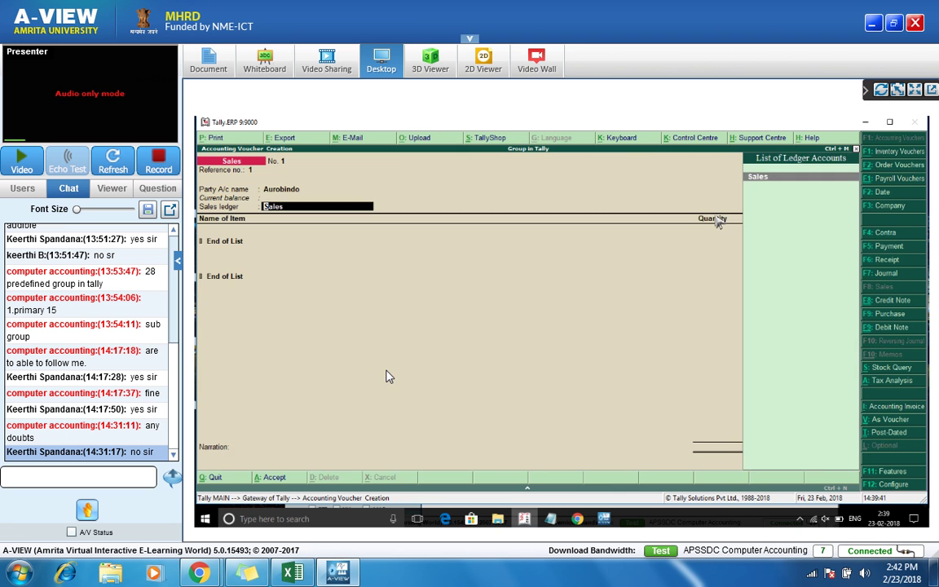
{"action": "key", "text": "Return"}
Step: Begin a new stock item from the sales voucher's item line and name it Desktop
{"action": "key", "text": "alt+c"}
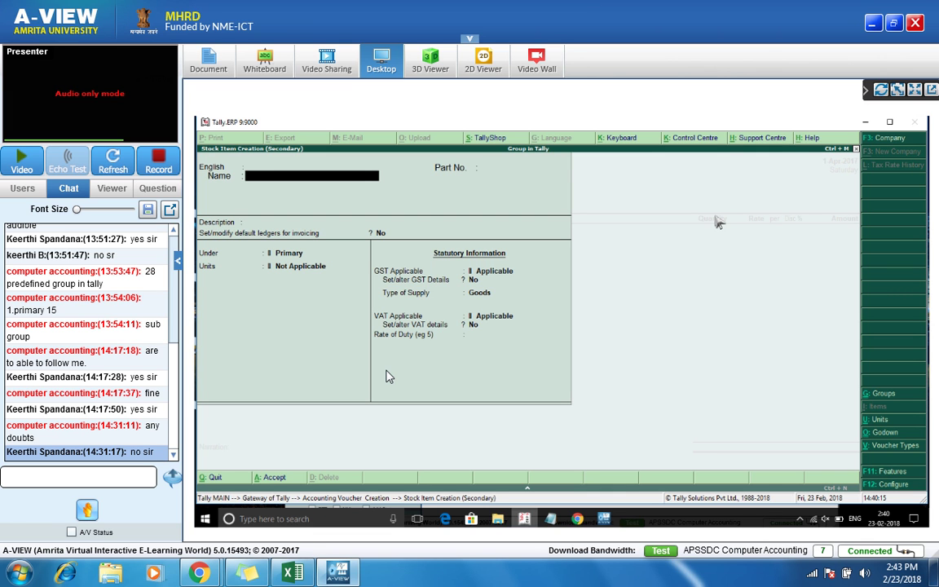
{"action": "type", "text": "Desktop"}
{"action": "key", "text": "Return"}
{"action": "key", "text": "Return"}
{"action": "key", "text": "Return"}
{"action": "key", "text": "Return"}
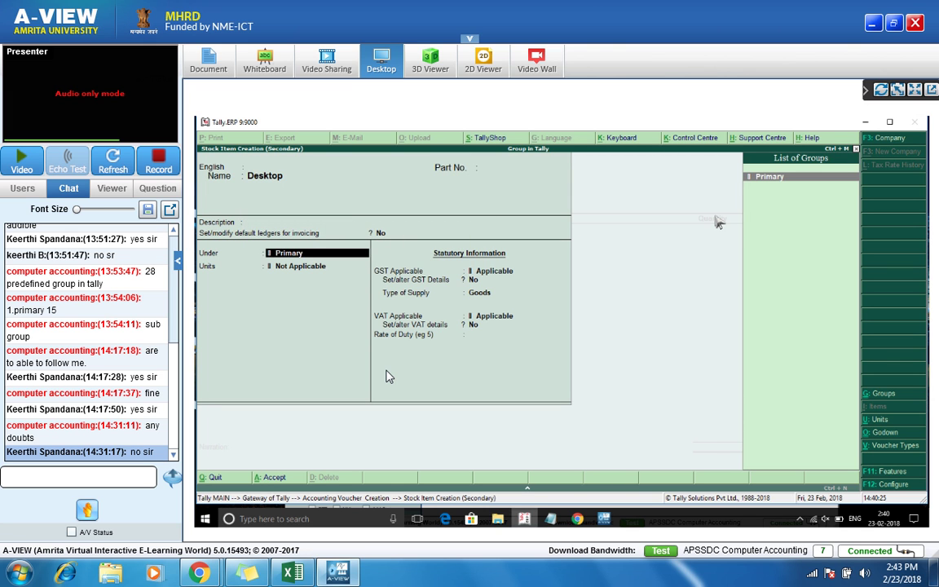
Step: Rename the new stock item Dell Computer and place it under the Primary group
{"action": "key", "text": "BackSpace"}
{"action": "key", "text": "BackSpace"}
{"action": "key", "text": "BackSpace"}
{"action": "key", "text": "BackSpace"}
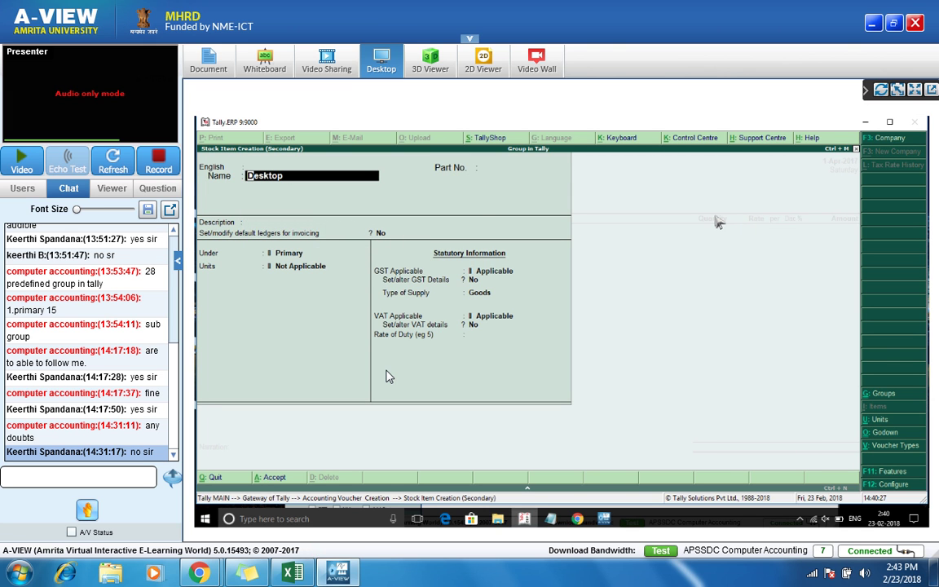
{"action": "type", "text": "Dell Computer"}
{"action": "key", "text": "Return"}
{"action": "key", "text": "Return"}
{"action": "key", "text": "Return"}
{"action": "key", "text": "Return"}
{"action": "key", "text": "Return"}
{"action": "key", "text": "Return"}
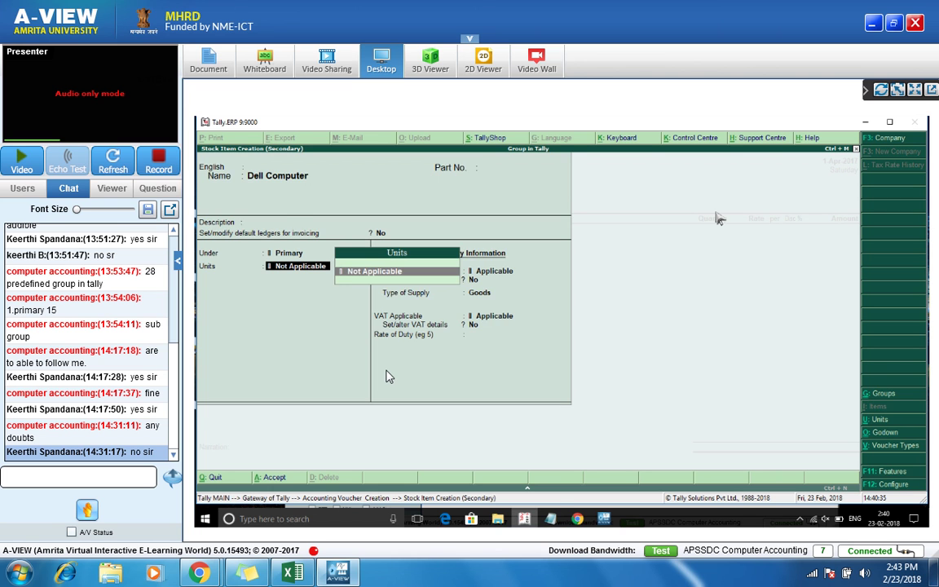
Step: Begin a new simple unit of measure with symbol pcs and formal name Pieces
{"action": "key", "text": "alt+c"}
{"action": "type", "text": "no"}
{"action": "key", "text": "BackSpace"}
{"action": "key", "text": "BackSpace"}
{"action": "type", "text": "pcs"}
{"action": "key", "text": "Return"}
{"action": "type", "text": "Pieces"}
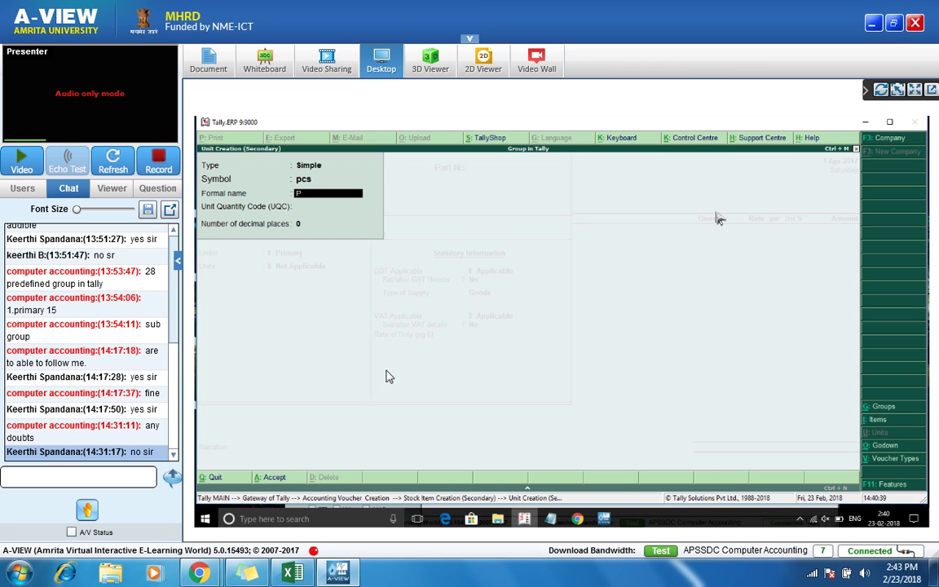
{"action": "key", "text": "Return"}
{"action": "key", "text": "BackSpace"}
{"action": "key", "text": "BackSpace"}
{"action": "key", "text": "Return"}
{"action": "key", "text": "BackSpace"}
{"action": "key", "text": "BackSpace"}
{"action": "key", "text": "BackSpace"}
{"action": "type", "text": "ces"}
Step: Set the unit quantity code to PCS-PIECES and save the unit with zero decimal places
{"action": "key", "text": "Return"}
{"action": "type", "text": "pcs"}
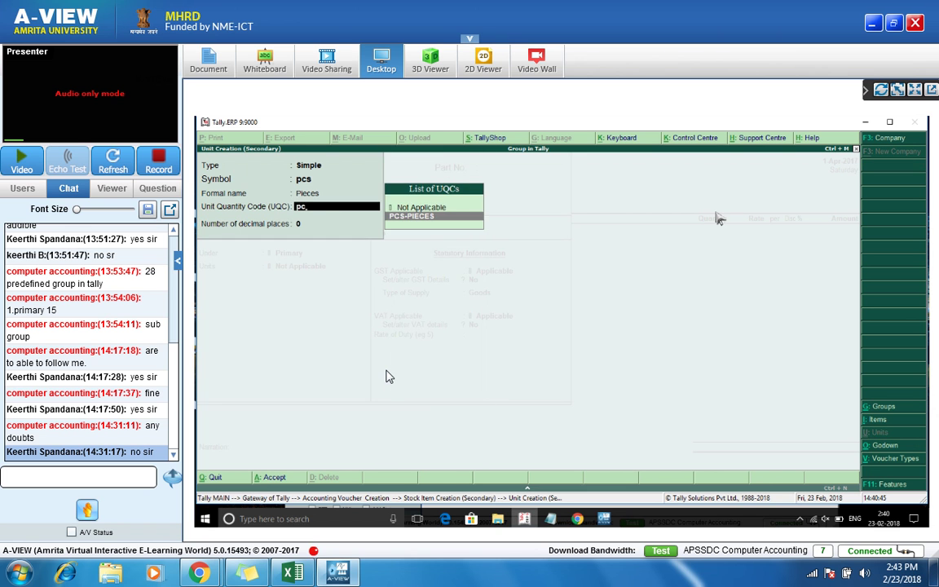
{"action": "key", "text": "Return"}
{"action": "key", "text": "Return"}
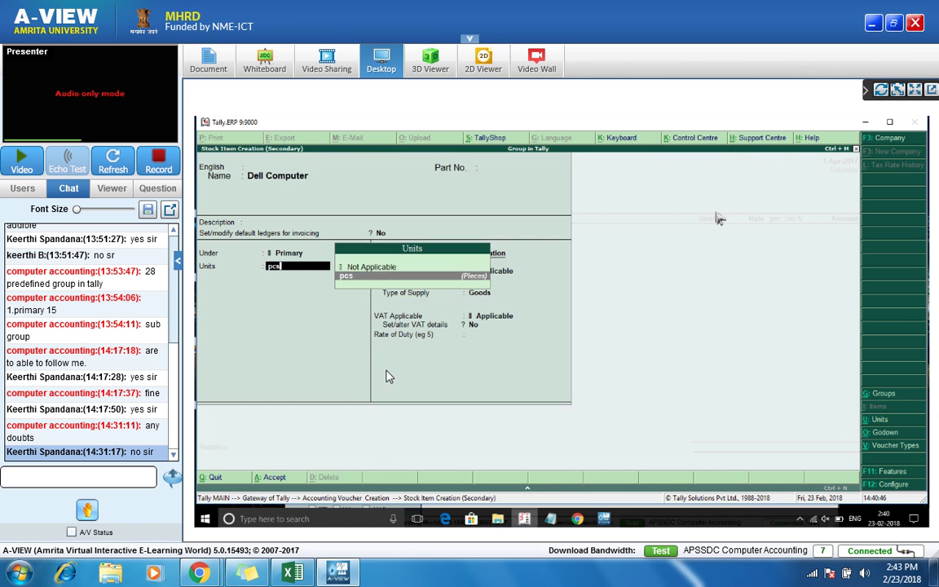
Step: Assign the pcs unit to Dell Computer and save the stock item
{"action": "key", "text": "Return"}
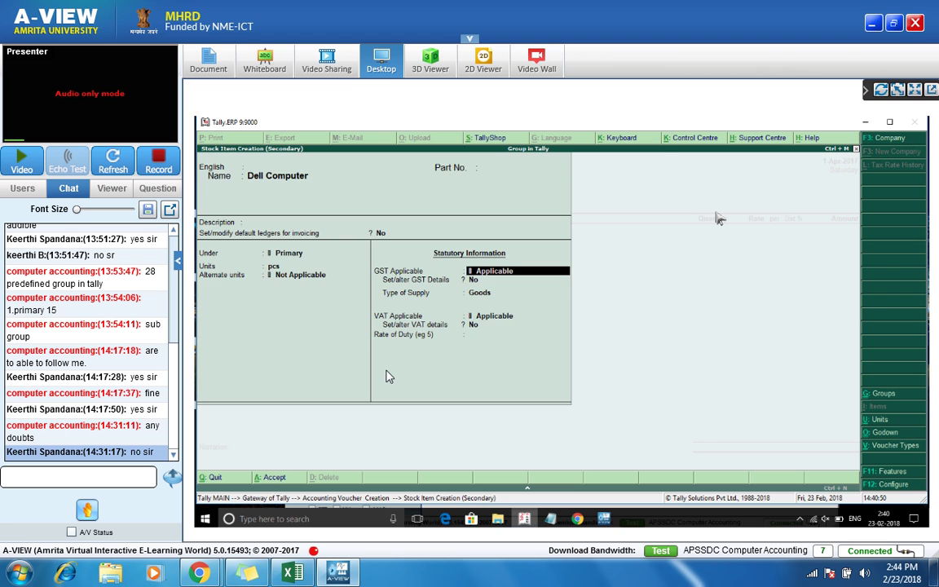
{"action": "key", "text": "ctrl+a"}
{"action": "key", "text": "Return"}
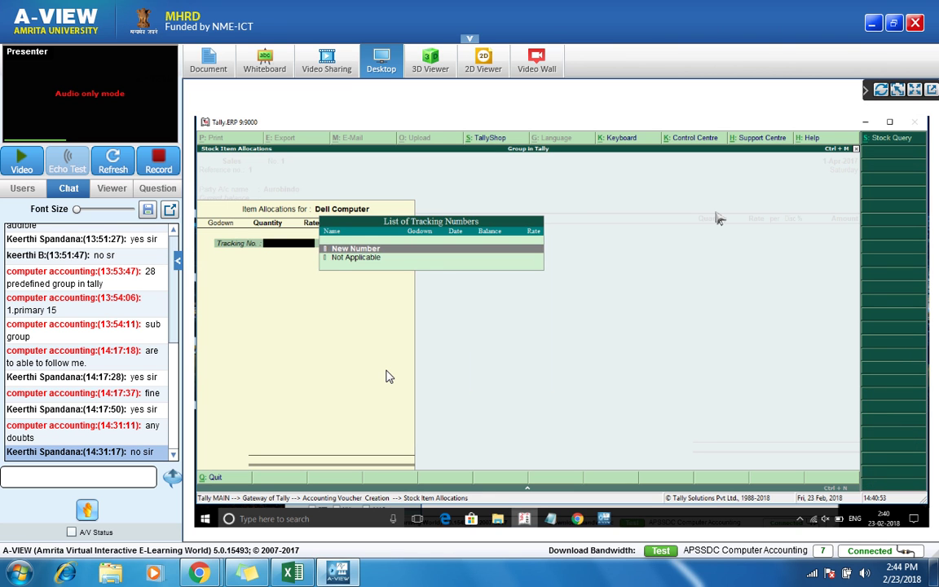
Step: Allocate 10 pcs of Dell Computer at a rate of 25,000 with the tracking number set to Not Applicable
{"action": "key", "text": "Down"}
{"action": "key", "text": "Return"}
{"action": "key", "text": "Return"}
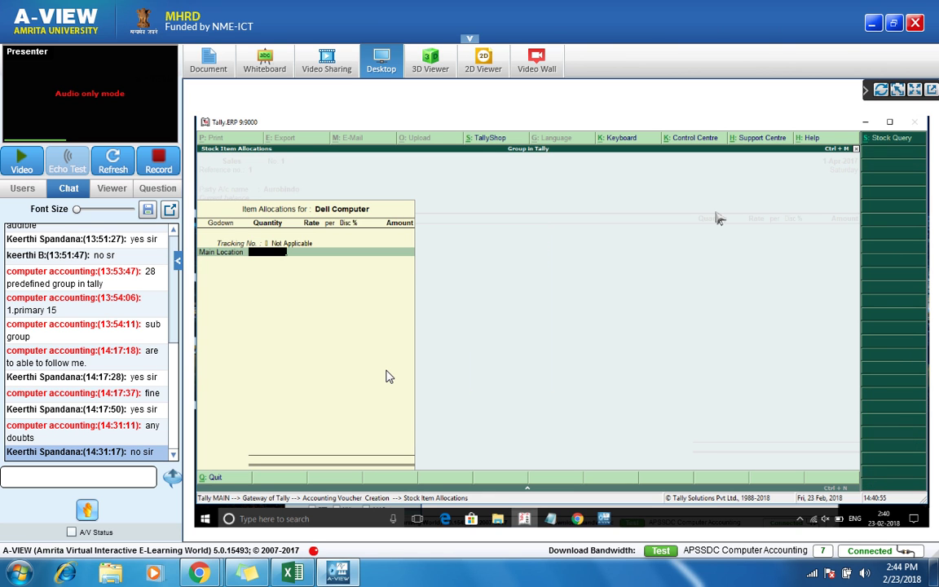
{"action": "type", "text": "10"}
{"action": "key", "text": "Return"}
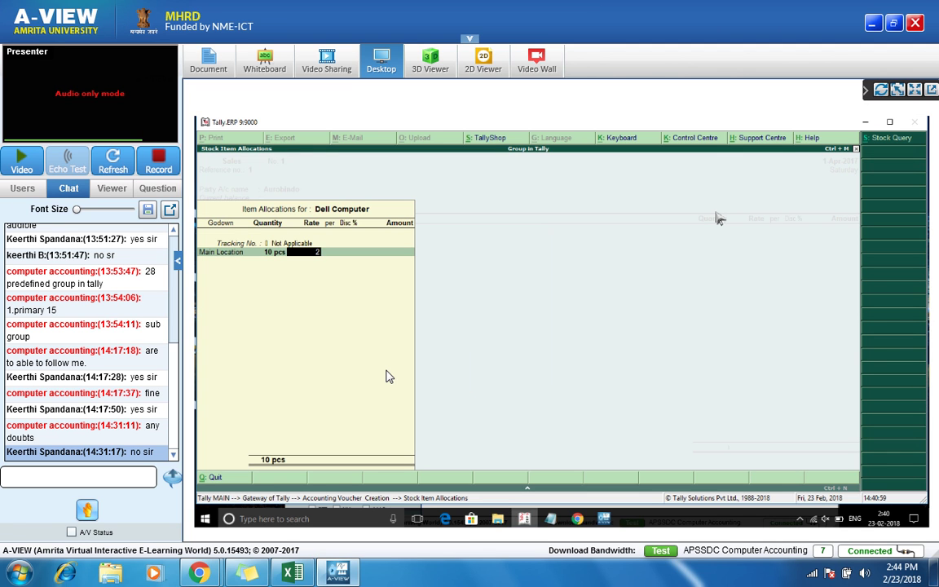
{"action": "type", "text": "25,000"}
{"action": "key", "text": "Return"}
{"action": "key", "text": "Return"}
{"action": "key", "text": "Return"}
{"action": "key", "text": "Return"}
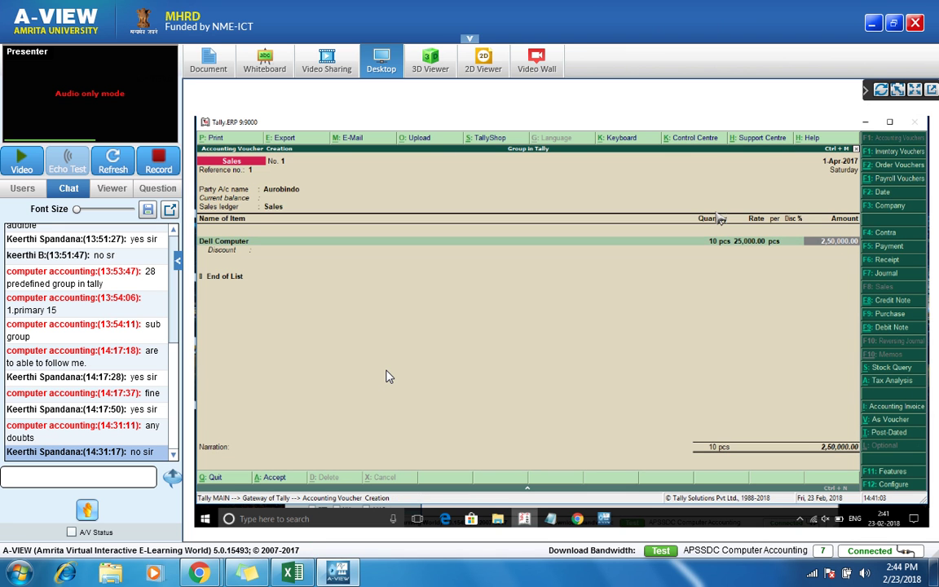
Step: Save the sales voucher for Aurobindo and leave voucher entry
{"action": "key", "text": "ctrl+a"}
{"action": "key", "text": "Escape"}
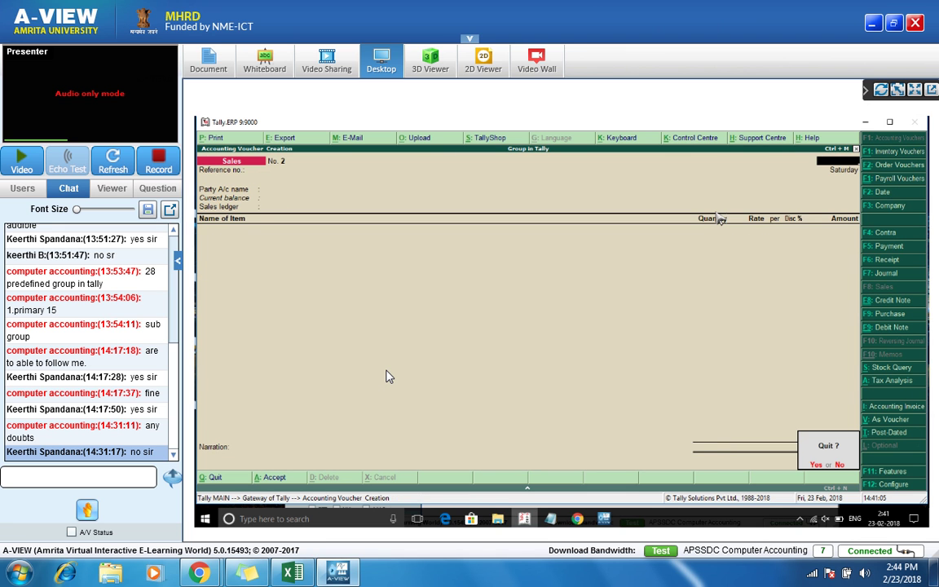
{"action": "key", "text": "y"}
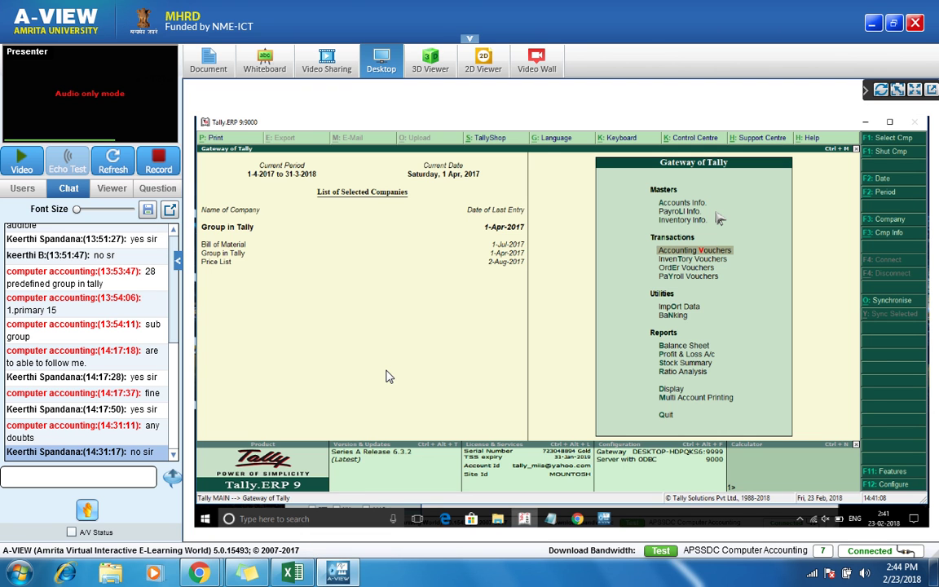
Step: Open a new purchase voucher and enter supplier invoice number 3
{"action": "key", "text": "Return"}
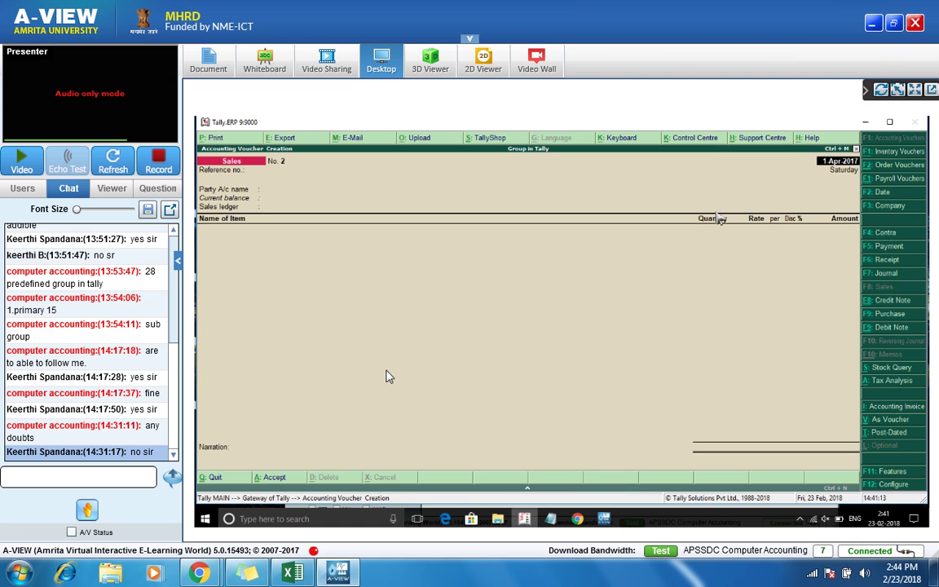
{"action": "key", "text": "F9"}
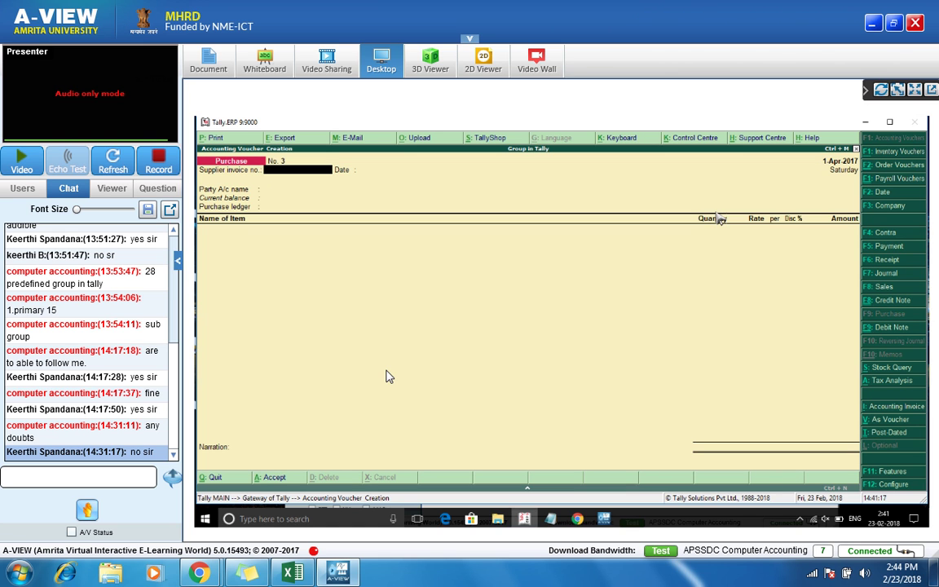
{"action": "type", "text": "3"}
Step: Examine the standard and advanced configuration options for purchase invoices
{"action": "key", "text": "F12"}
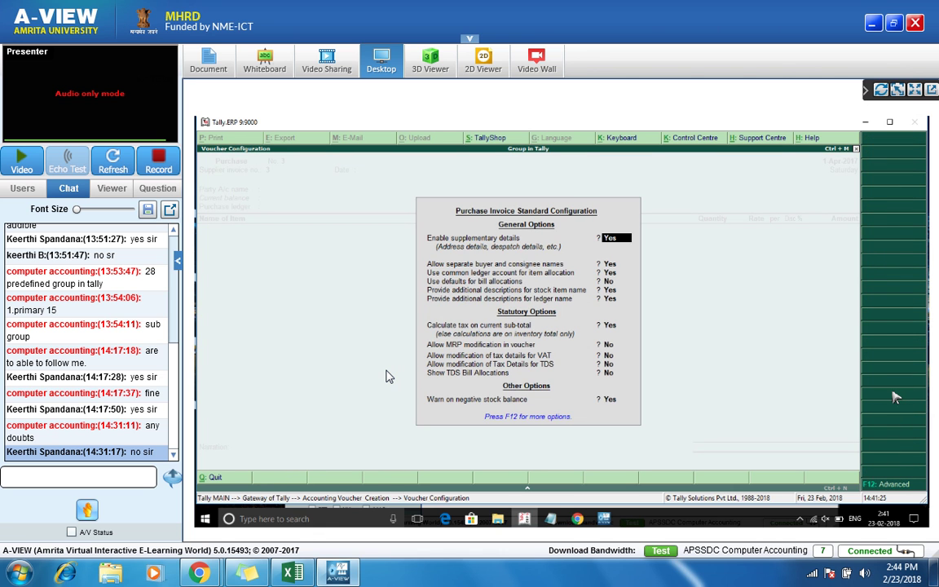
{"action": "key", "text": "F12"}
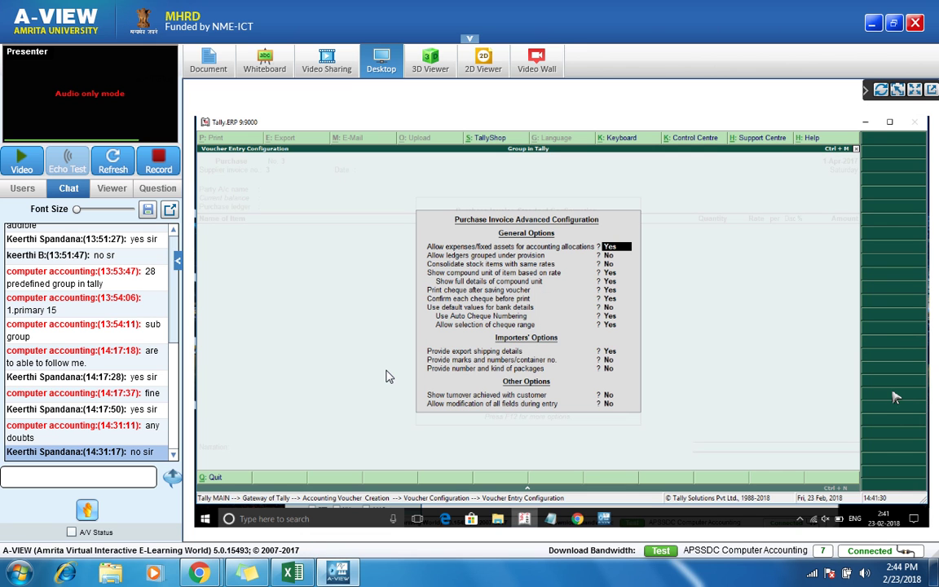
{"action": "key", "text": "Escape"}
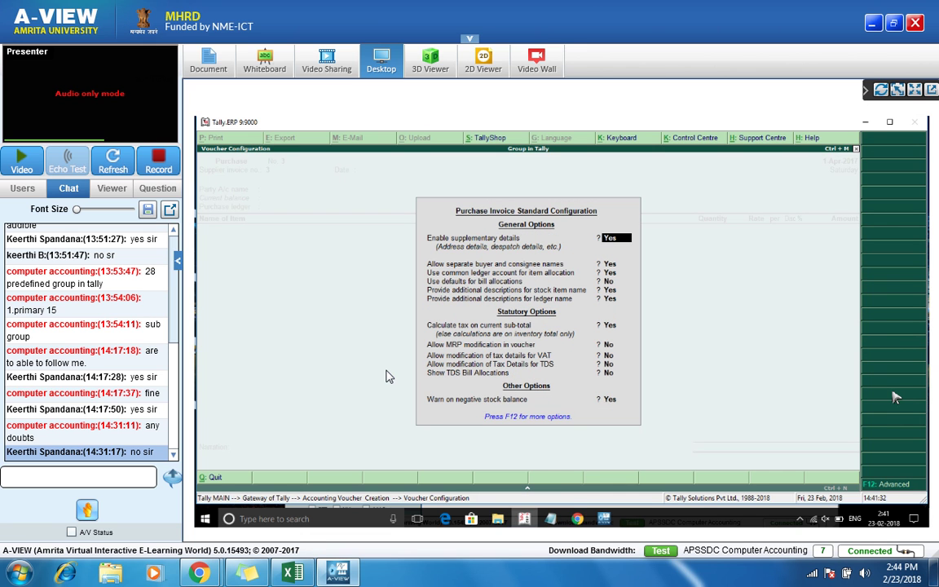
{"action": "key", "text": "Escape"}
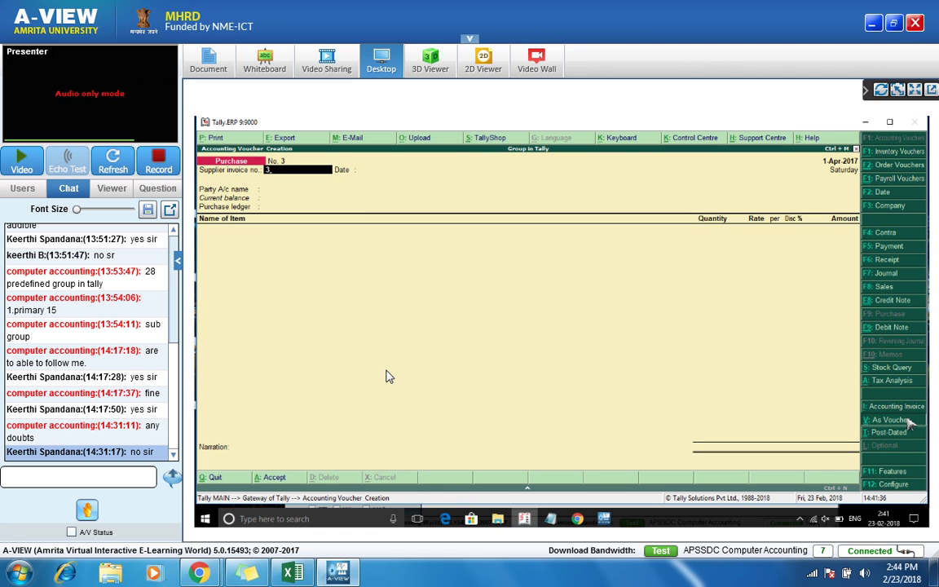
Step: Switch the purchase entry to voucher mode and enter supplier invoice number 3 with date 1-Apr-2017
{"action": "left_click", "coordinate": [909, 420]}
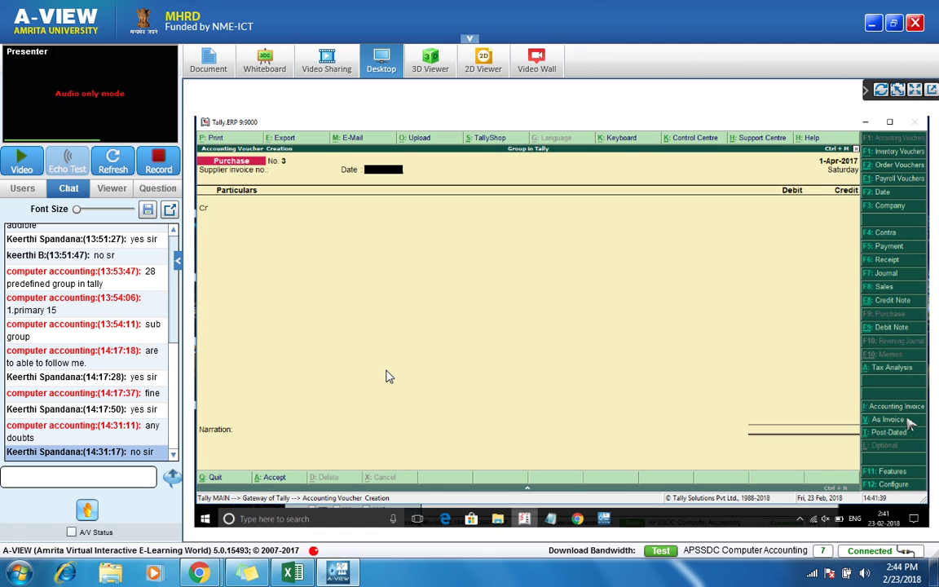
{"action": "type", "text": "3"}
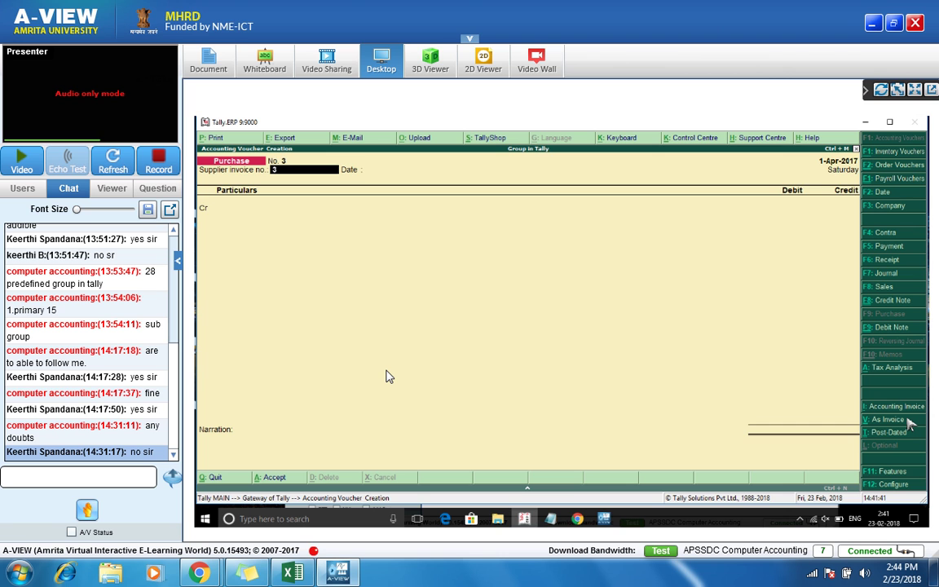
{"action": "key", "text": "Return"}
{"action": "key", "text": "Return"}
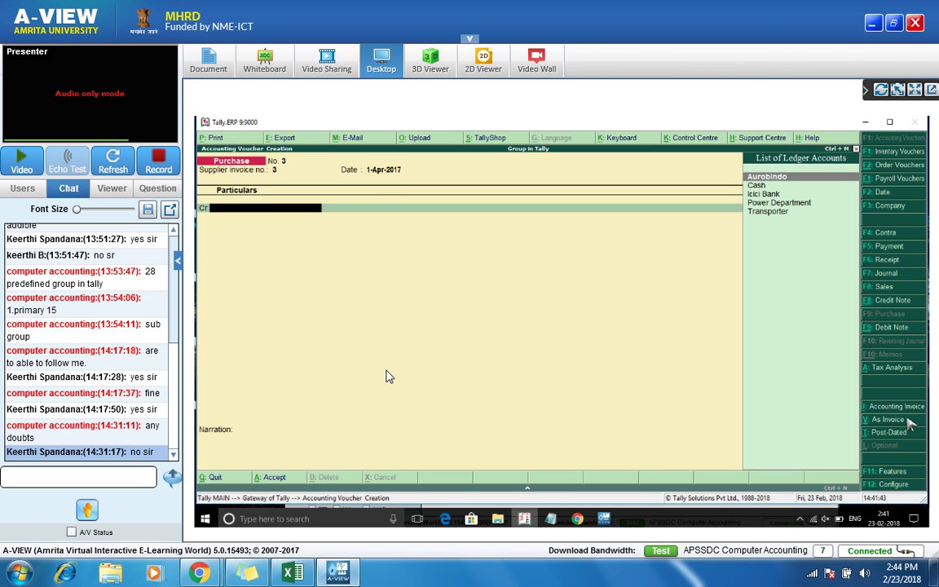
Step: Create the ledger Royal Furniture under the Sundry Creditors group and use it as the voucher's credit ledger
{"action": "key", "text": "alt+c"}
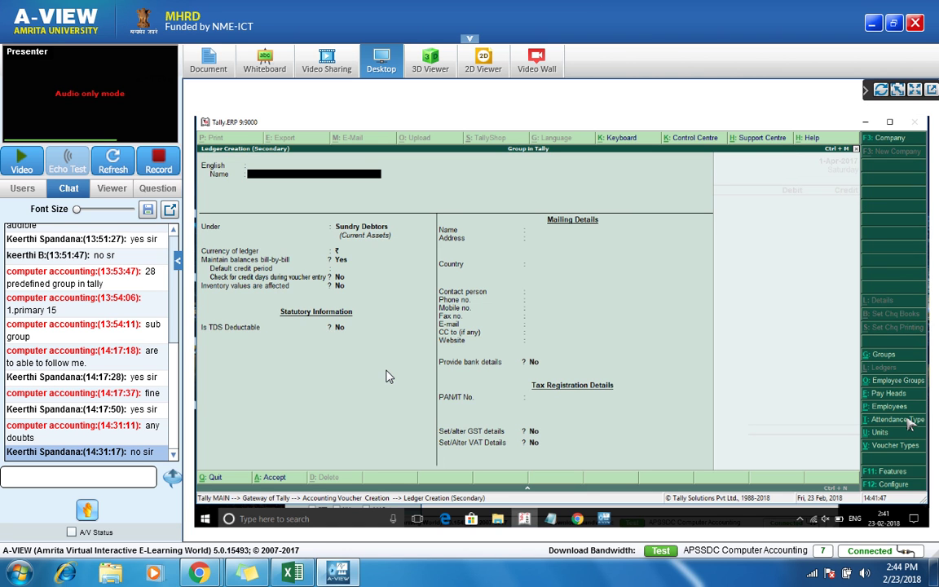
{"action": "type", "text": "Royal fur"}
{"action": "key", "text": "BackSpace"}
{"action": "key", "text": "BackSpace"}
{"action": "type", "text": "niture"}
{"action": "key", "text": "Return"}
{"action": "key", "text": "Return"}
{"action": "key", "text": "Return"}
{"action": "key", "text": "Up"}
{"action": "key", "text": "Return"}
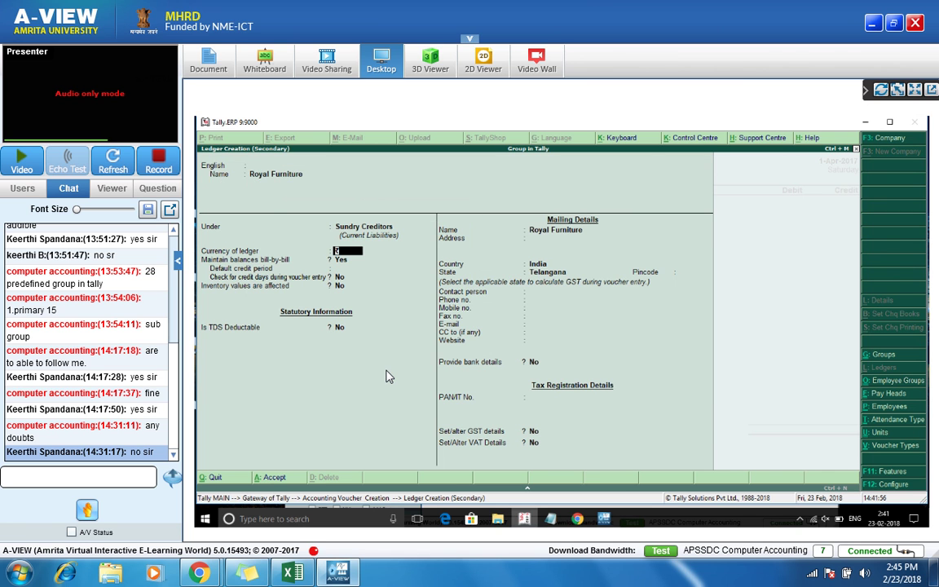
{"action": "key", "text": "ctrl+a"}
{"action": "key", "text": "ctrl+a"}
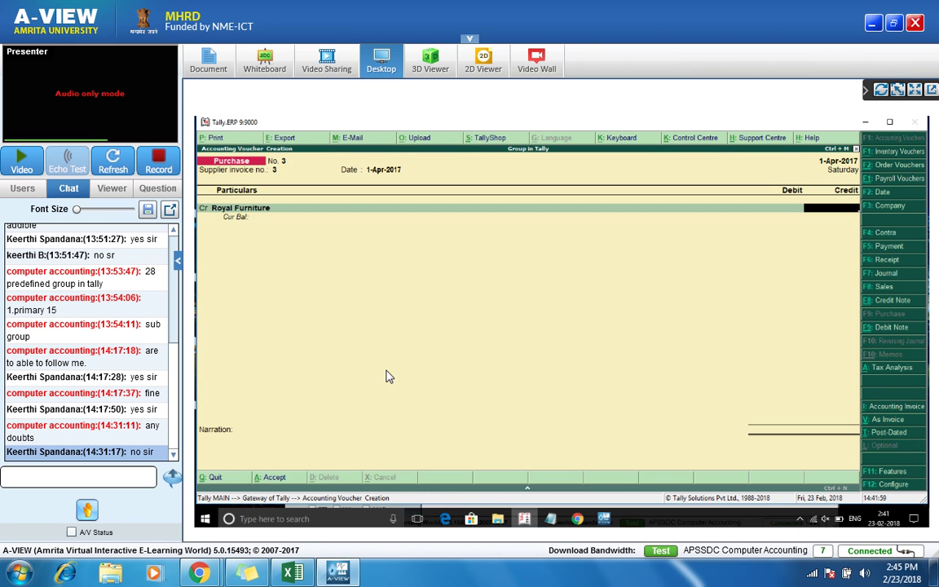
Step: Credit Royal Furniture with 20,000 and accept the bill-wise allocation as New Ref
{"action": "type", "text": "20000"}
{"action": "key", "text": "Return"}
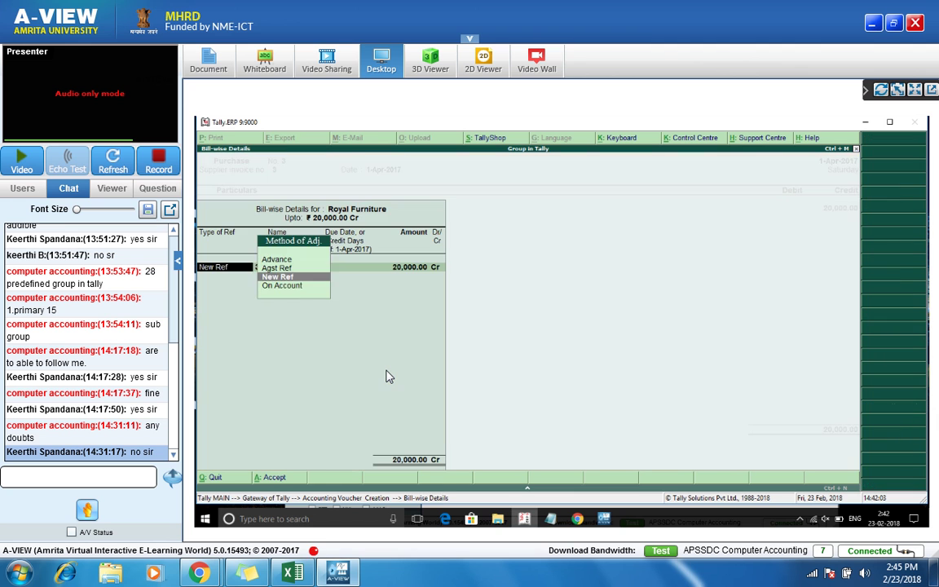
{"action": "key", "text": "Return"}
{"action": "key", "text": "Return"}
{"action": "key", "text": "Return"}
{"action": "key", "text": "Return"}
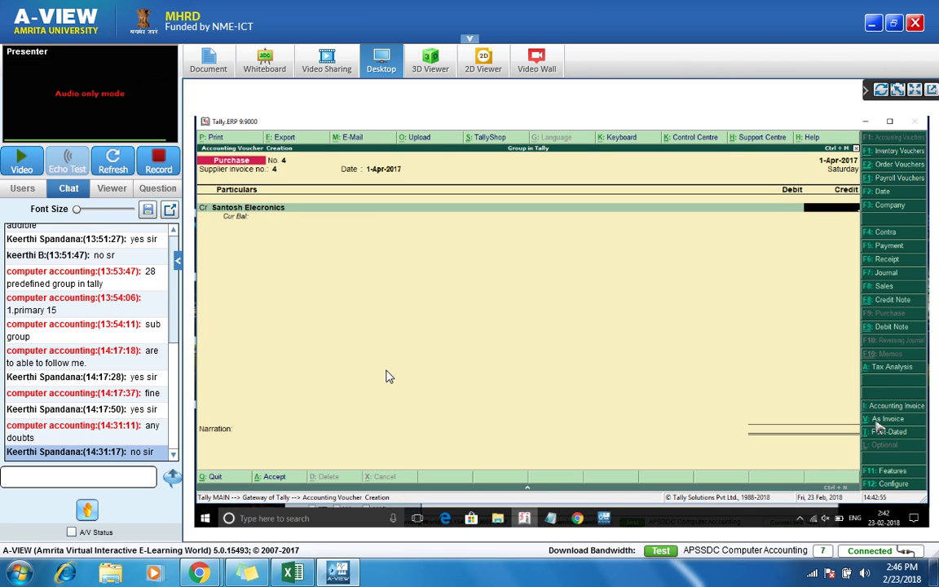
Step: Credit Santosh Elecronics with 2,00,000 in purchase voucher 4 and choose Computer as the debit ledger
{"action": "type", "text": "200000"}
{"action": "key", "text": "Return"}
{"action": "key", "text": "Return"}
{"action": "key", "text": "Return"}
{"action": "key", "text": "Return"}
{"action": "key", "text": "Return"}
{"action": "key", "text": "Return"}
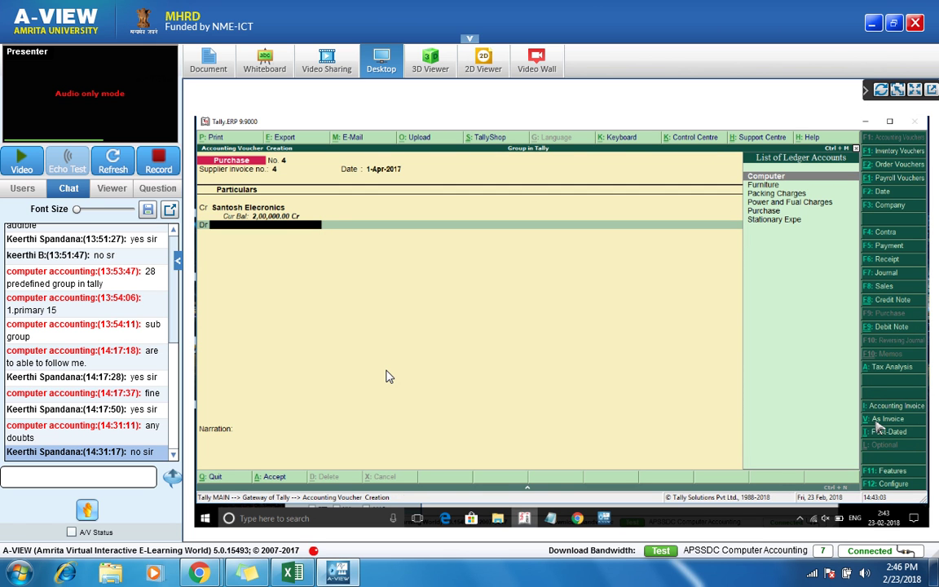
{"action": "key", "text": "Return"}
Step: Set the credit amount for Santosh Elecronics to 20,000 and return to the debit ledger
{"action": "key", "text": "BackSpace"}
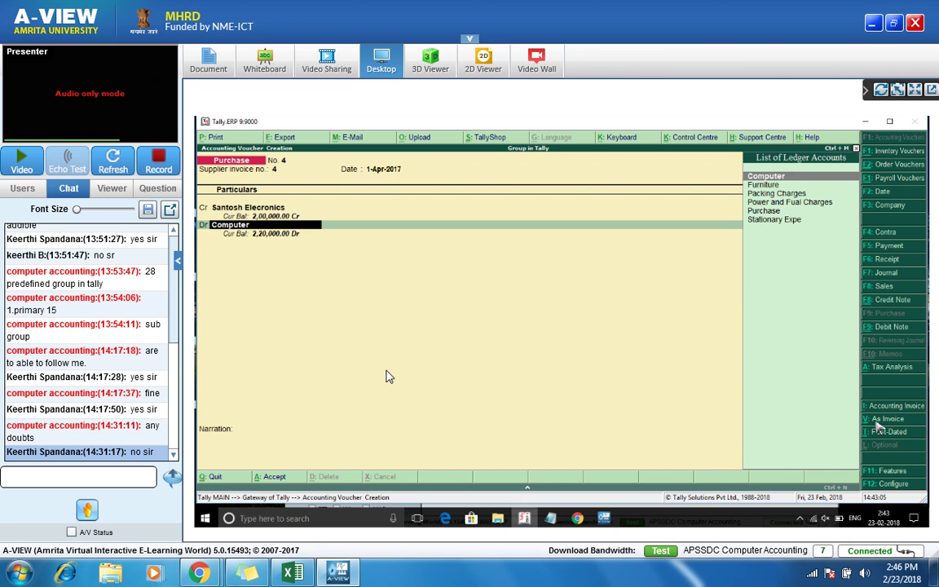
{"action": "key", "text": "BackSpace"}
{"action": "type", "text": "20000"}
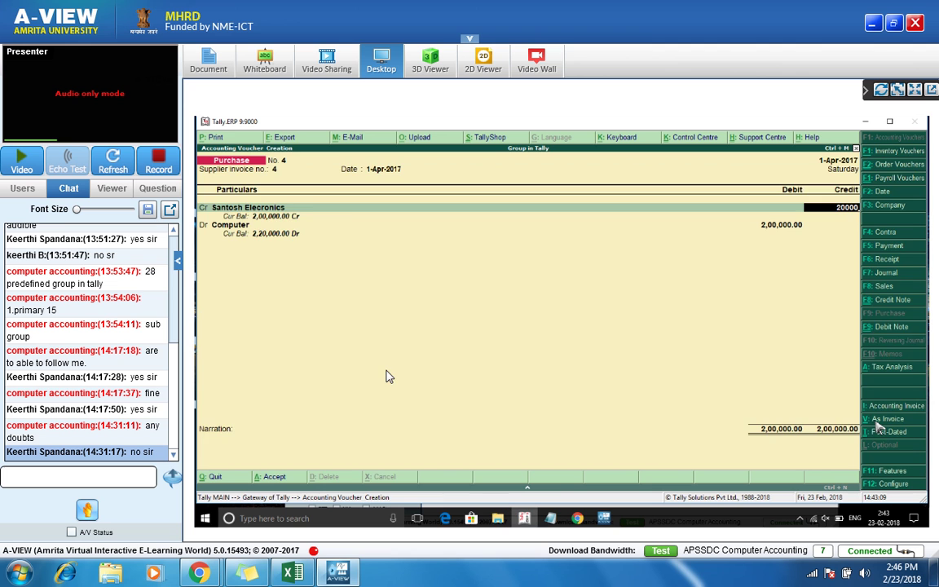
{"action": "key", "text": "Return"}
{"action": "key", "text": "Return"}
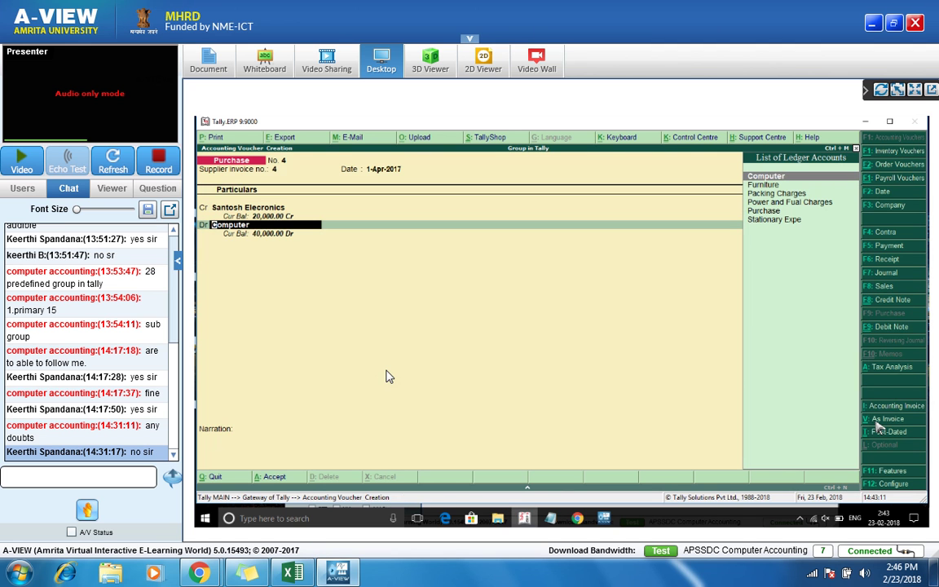
{"action": "key", "text": "Down"}
{"action": "key", "text": "Down"}
{"action": "key", "text": "Down"}
{"action": "key", "text": "Down"}
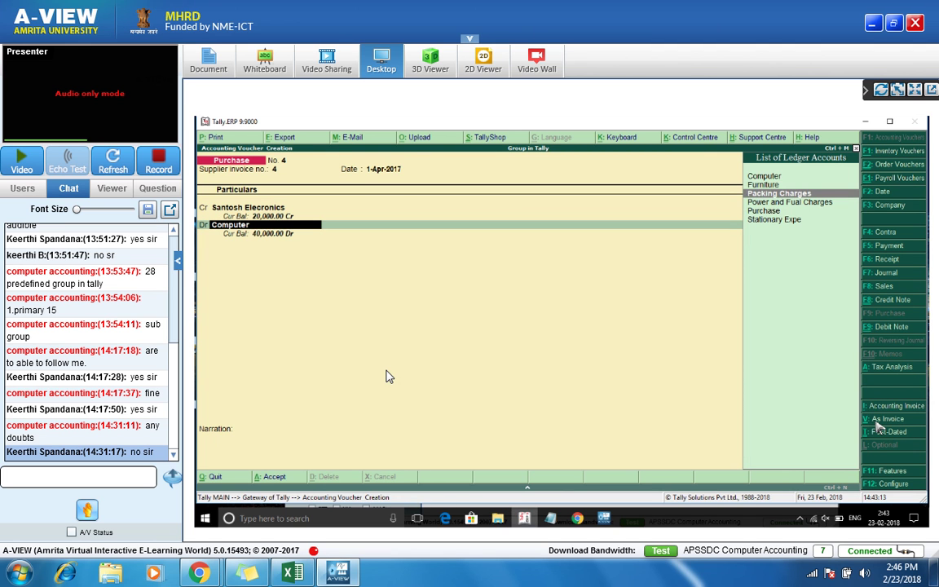
{"action": "key", "text": "Return"}
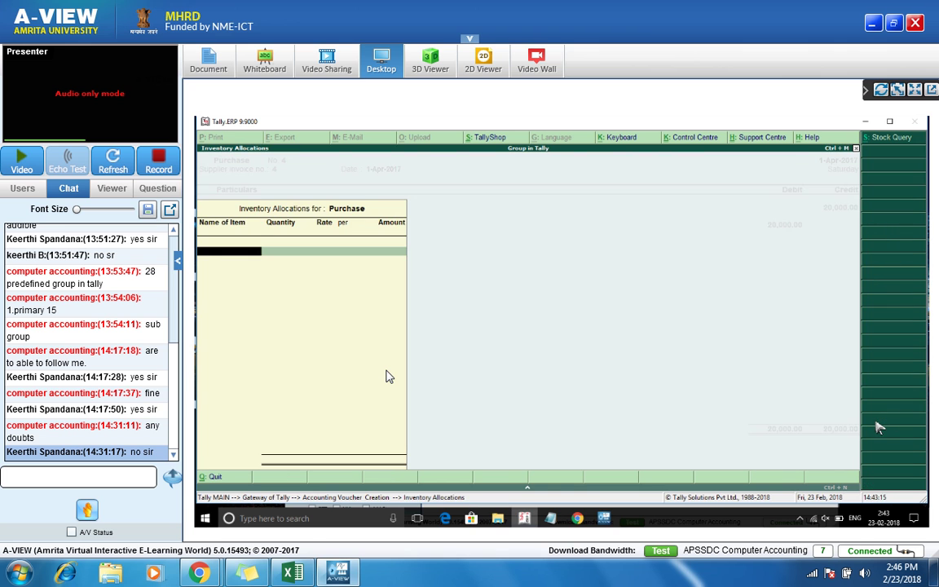
{"action": "type", "text": "Co"}
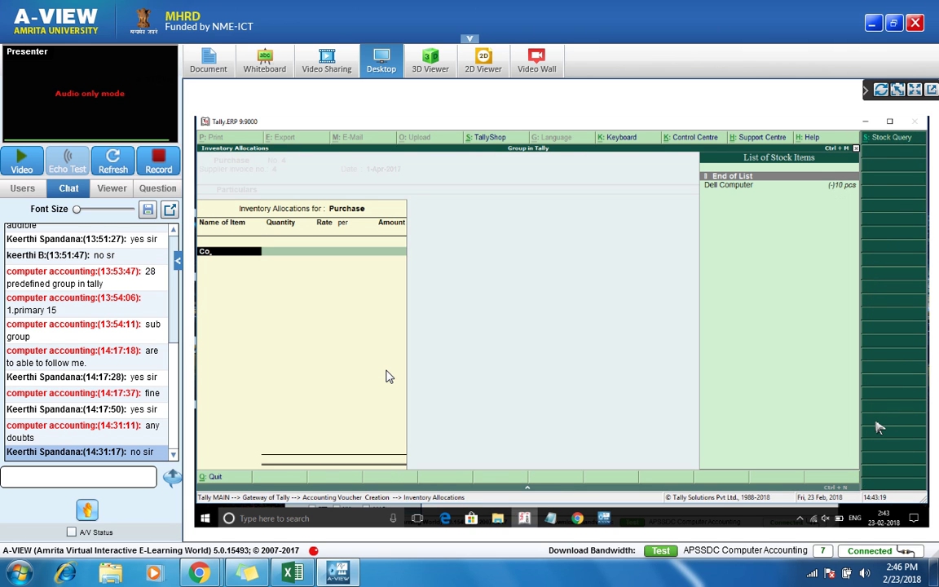
{"action": "key", "text": "Escape"}
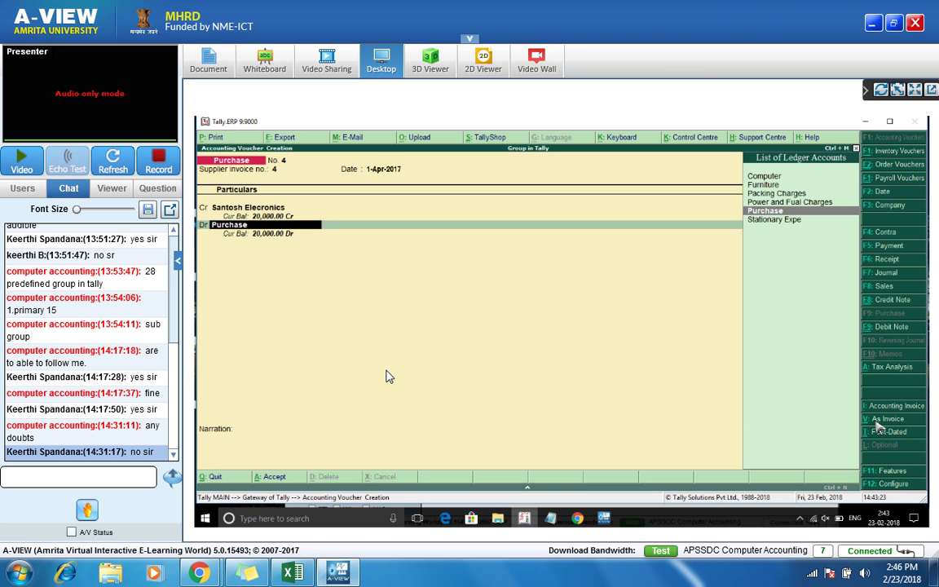
Step: Debit the Computer ledger with 20,000 in purchase voucher 4, leave the narration empty and save the voucher
{"action": "key", "text": "Up"}
{"action": "key", "text": "Up"}
{"action": "key", "text": "Up"}
{"action": "key", "text": "Up"}
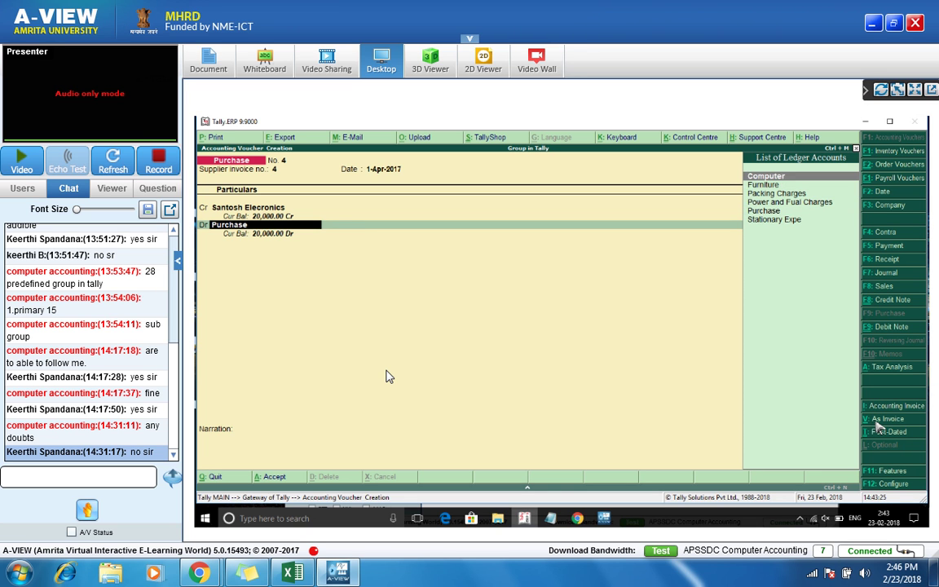
{"action": "key", "text": "Return"}
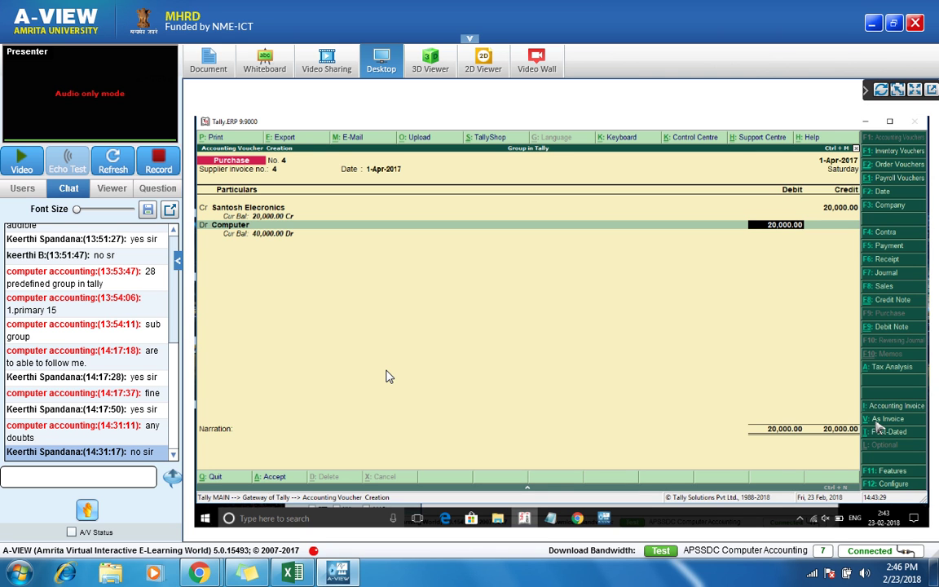
{"action": "key", "text": "Return"}
{"action": "key", "text": "Return"}
{"action": "key", "text": "Return"}
{"action": "key", "text": "Return"}
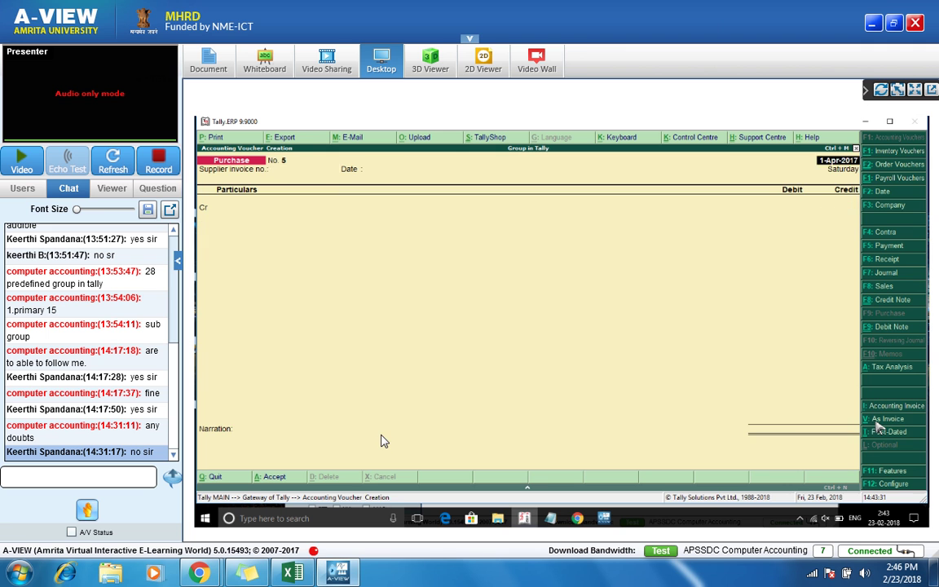
Step: Leave voucher creation and open the Balance Sheet, checking the session's user list before returning to the chat
{"action": "key", "text": "Escape"}
{"action": "key", "text": "Return"}
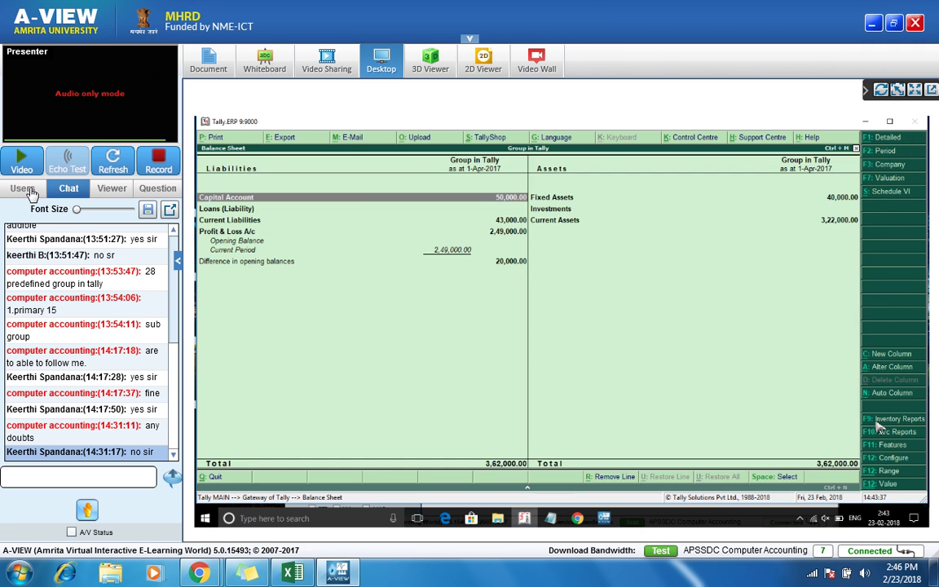
{"action": "left_click", "coordinate": [23, 189]}
{"action": "left_click", "coordinate": [68, 189]}
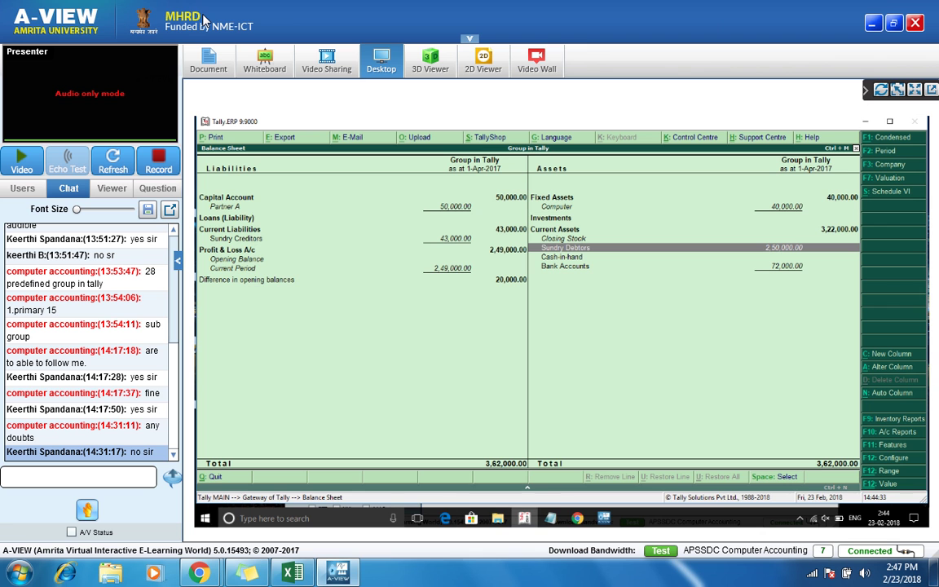
Step: Switch to the presenter's A-VIEW window and send the chat message "any doubt"
{"action": "left_click", "coordinate": [605, 520]}
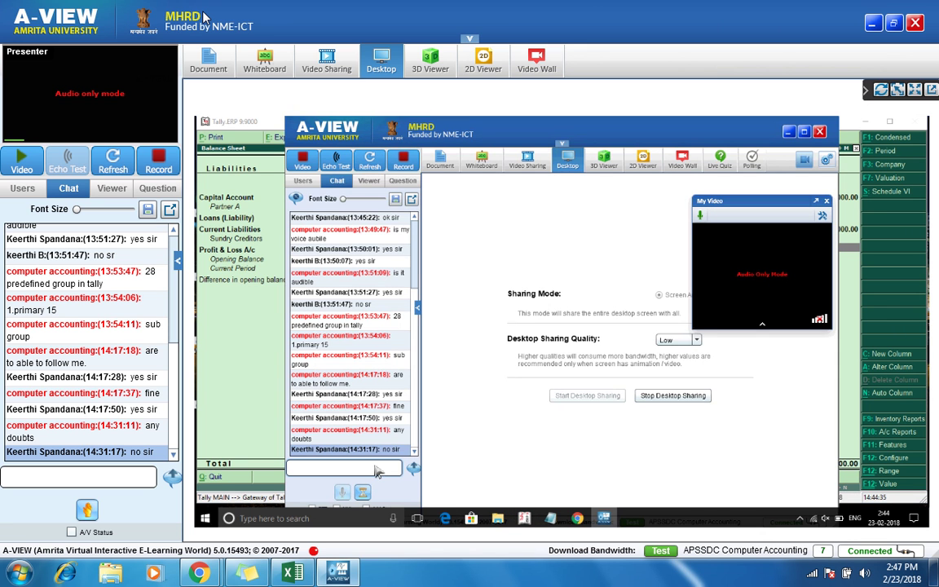
{"action": "type", "text": "any dout"}
{"action": "key", "text": "BackSpace"}
{"action": "type", "text": "bt"}
{"action": "key", "text": "Return"}
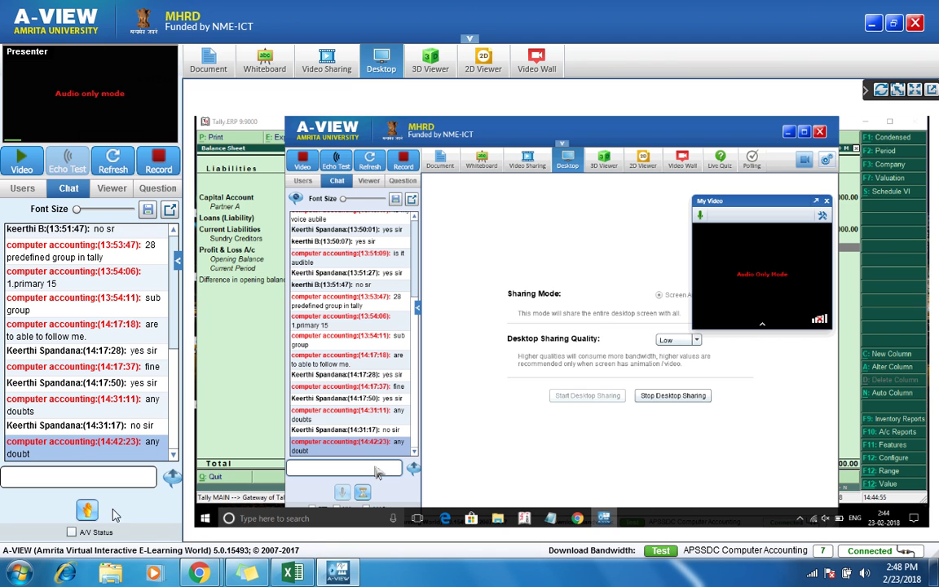
Step: Reply "no sir" in the class chat to the presenter's question about doubts
{"action": "left_click", "coordinate": [107, 471]}
{"action": "type", "text": "no sir"}
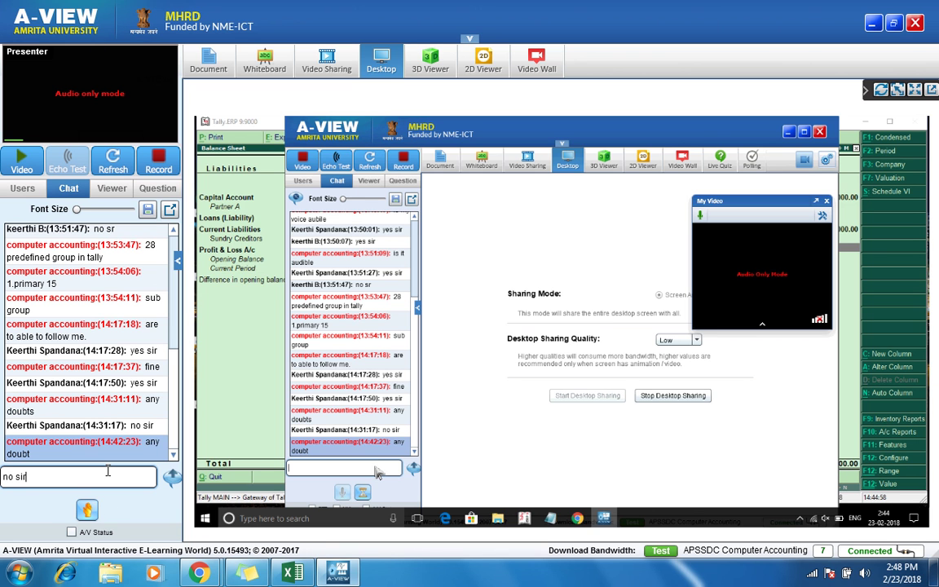
{"action": "key", "text": "Return"}
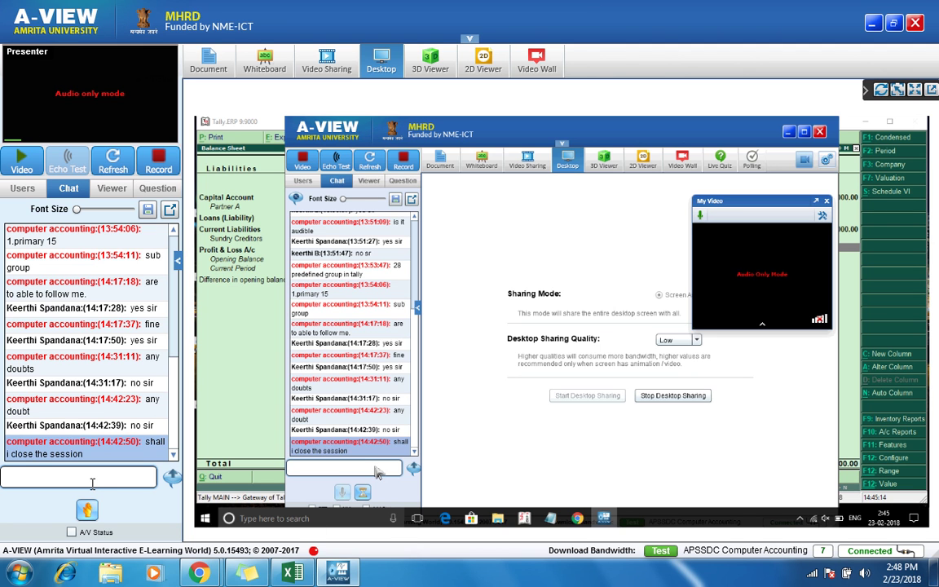
Step: Reply "ok sir" in the chat to the question about closing the session and again to the message about tomorrow's topic
{"action": "type", "text": "ok sir"}
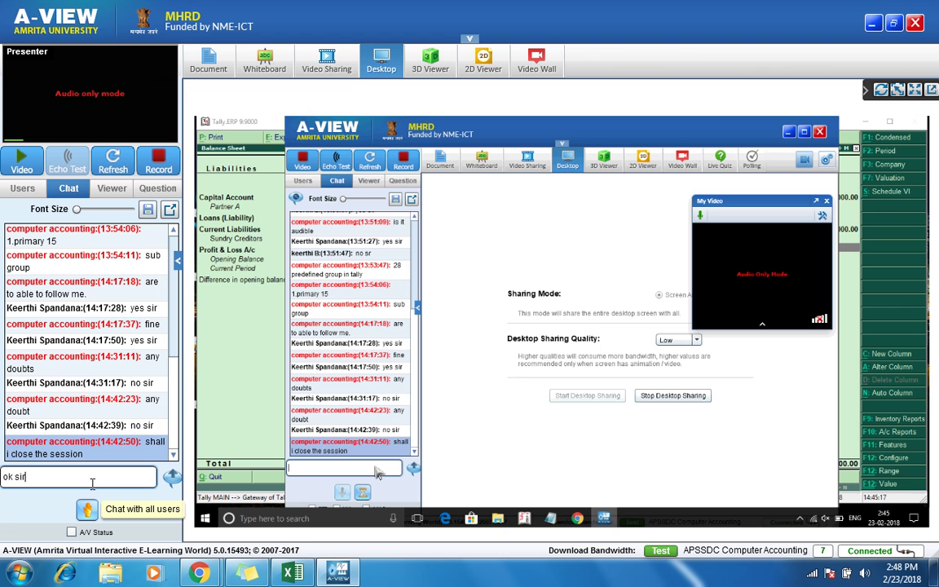
{"action": "key", "text": "Return"}
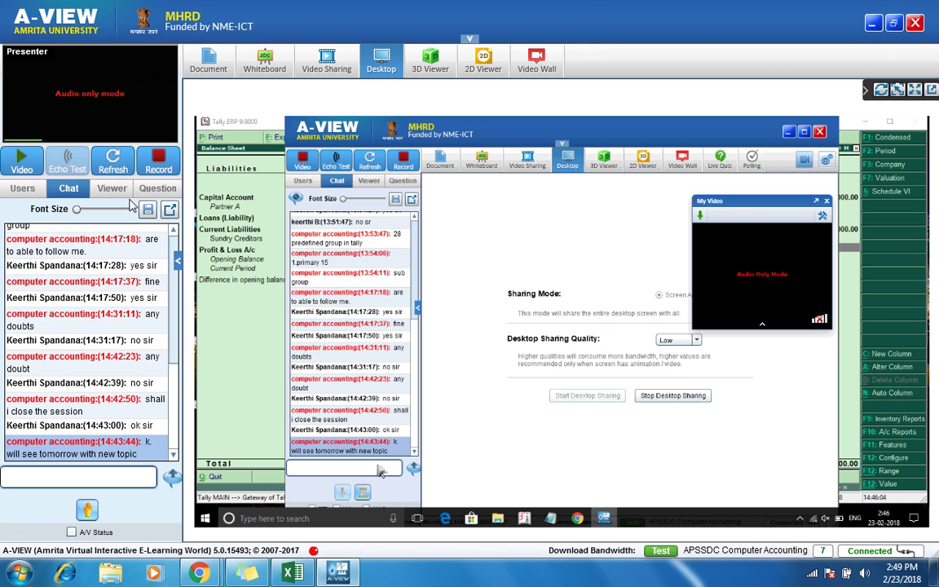
{"action": "type", "text": "ok sir"}
{"action": "key", "text": "Return"}
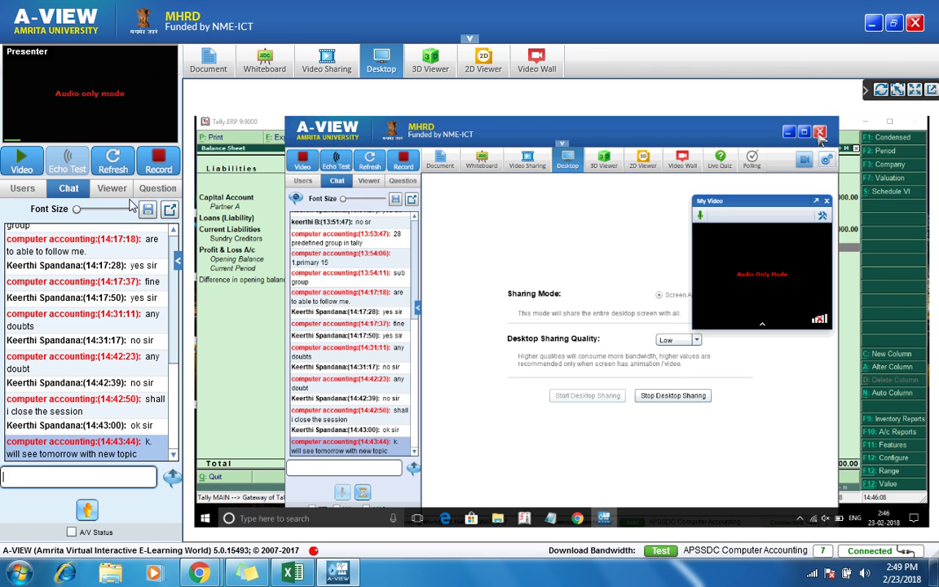